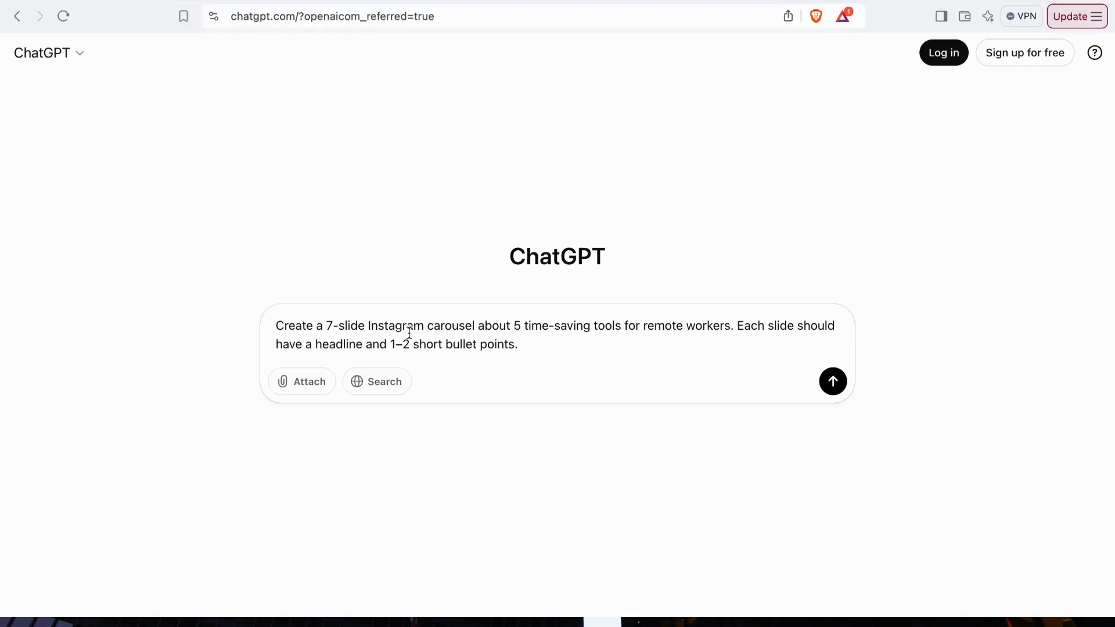
- Submit the prompt for a 7-slide Instagram carousel about 5 time-saving tools for remote workers and review the generated slides
{"action": "left_click", "coordinate": [833, 382]}
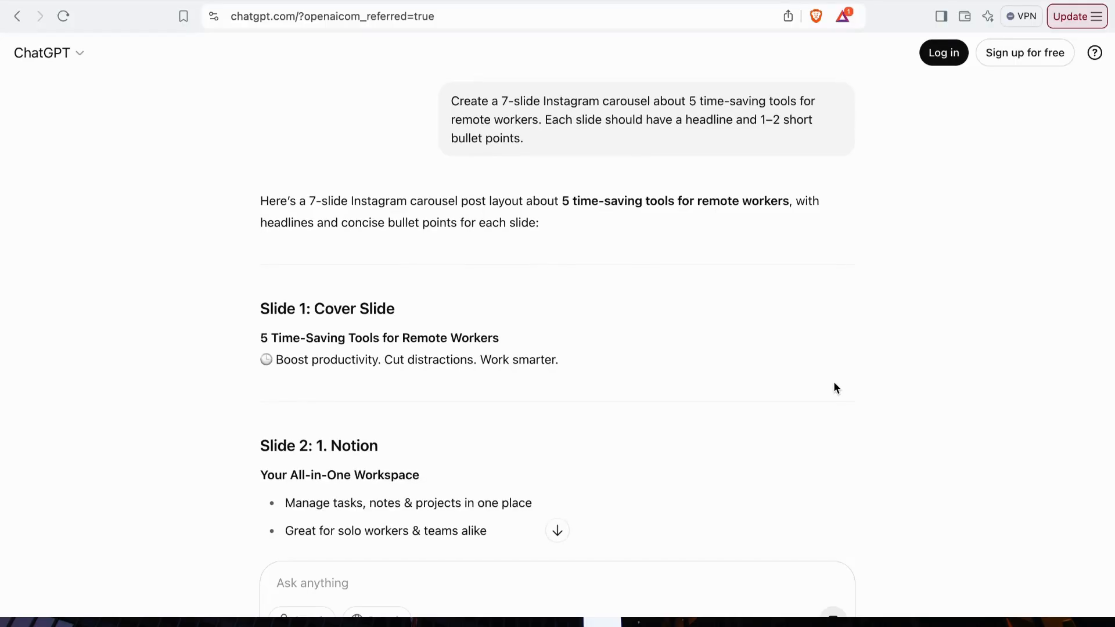
{"action": "scroll", "coordinate": [749, 396], "scroll_direction": "down", "scroll_amount": 10}
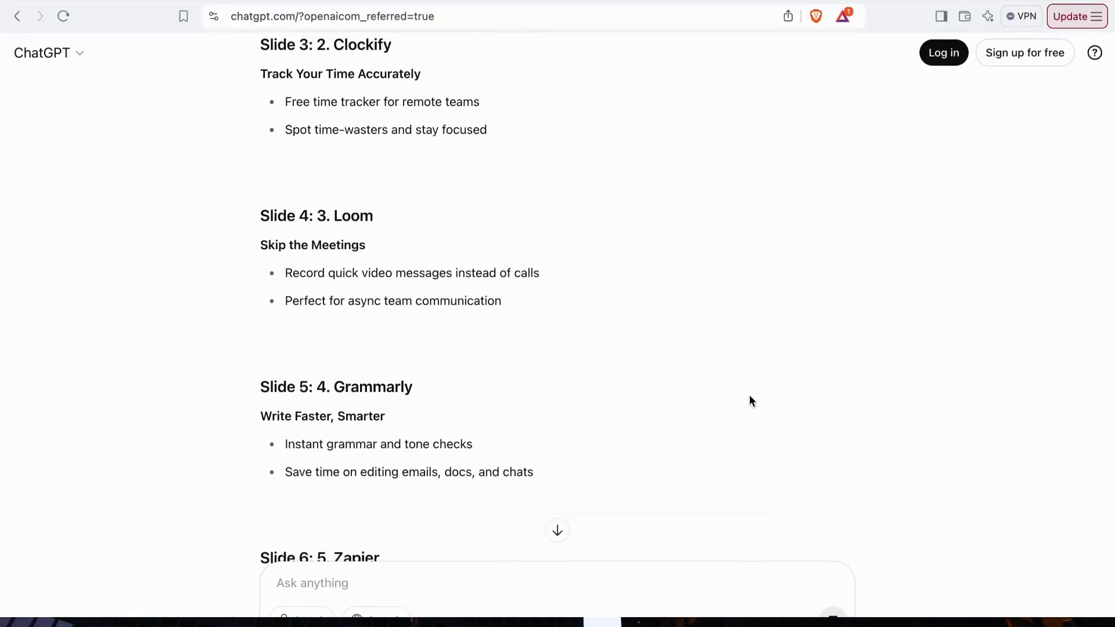
{"action": "scroll", "coordinate": [749, 400], "scroll_direction": "down", "scroll_amount": 8}
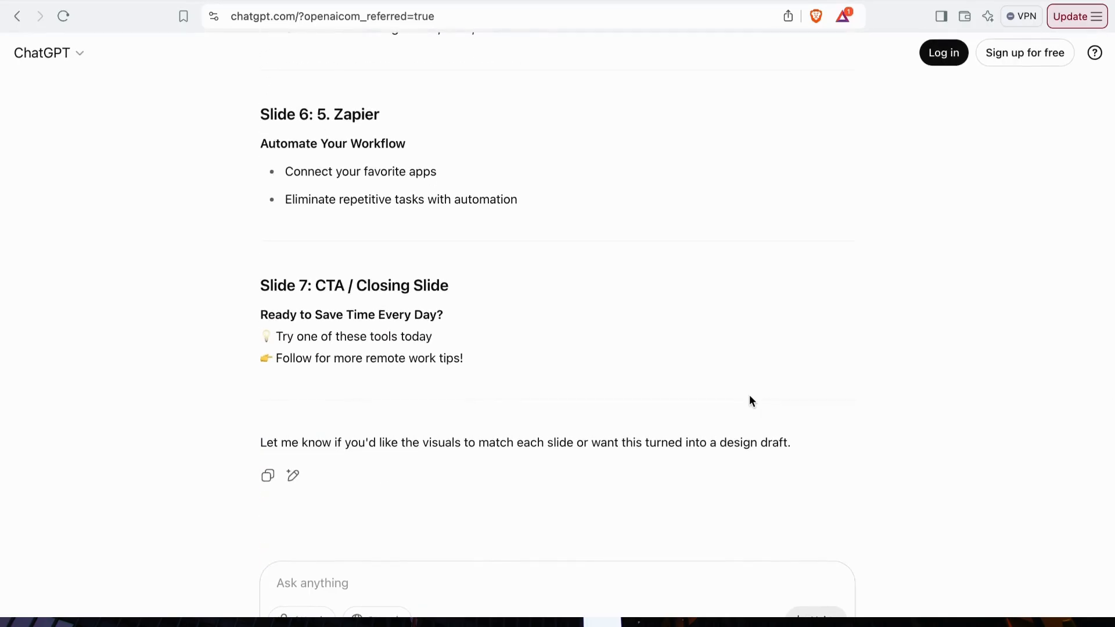
{"action": "scroll", "coordinate": [749, 399], "scroll_direction": "up", "scroll_amount": 20}
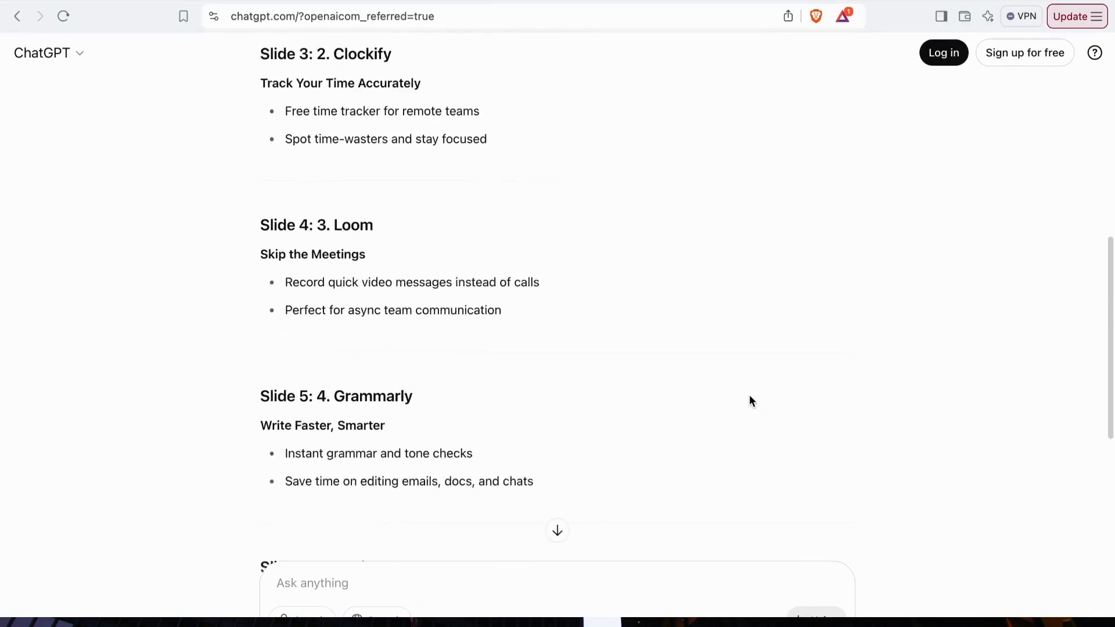
{"action": "scroll", "coordinate": [750, 401], "scroll_direction": "down", "scroll_amount": 3}
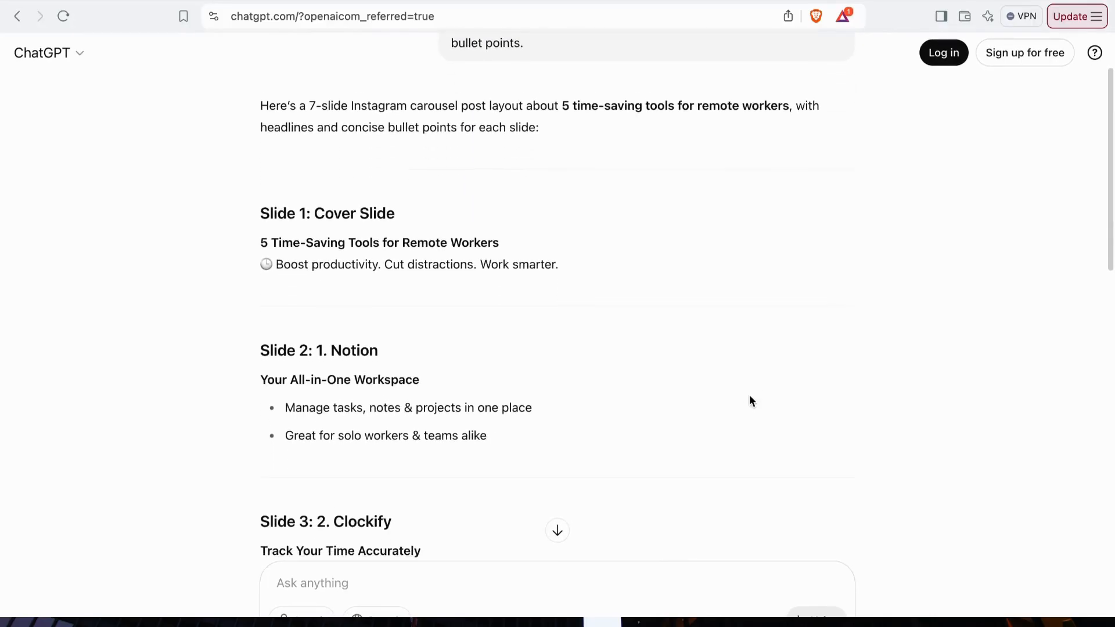
- Copy the generated text from Slide 1 through the end of Slide 7
{"action": "left_click_drag", "start_coordinate": [259, 168], "coordinate": [500, 403]}
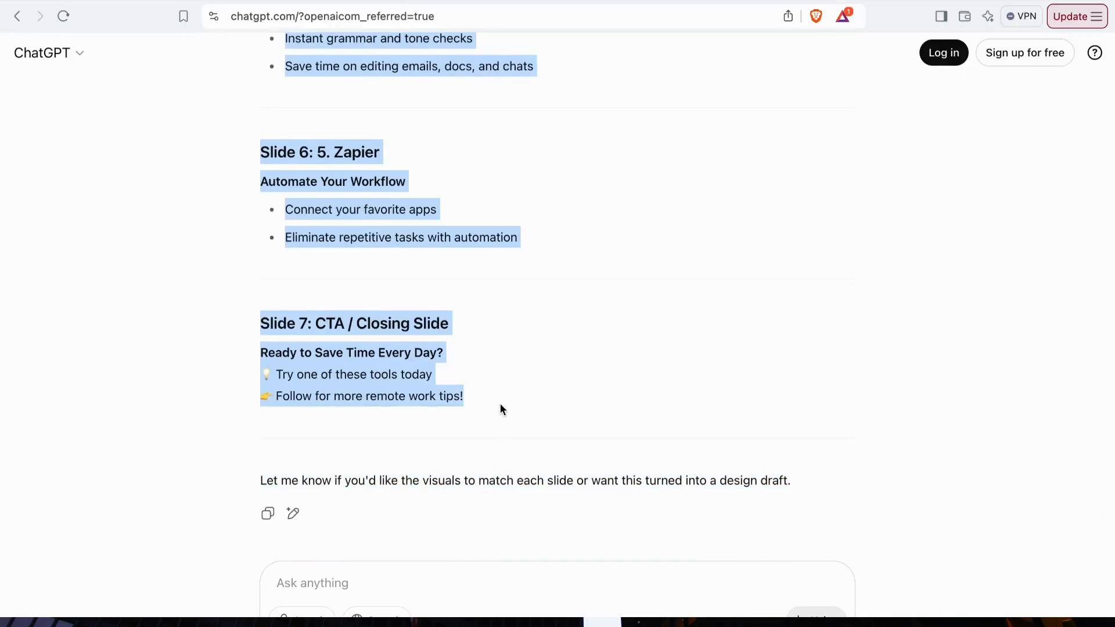
{"action": "right_click", "coordinate": [401, 367]}
{"action": "left_click", "coordinate": [422, 403]}
- Switch to Gamma and start a new AI creation with the Paste in text option
{"action": "key", "text": "ctrl+Tab"}
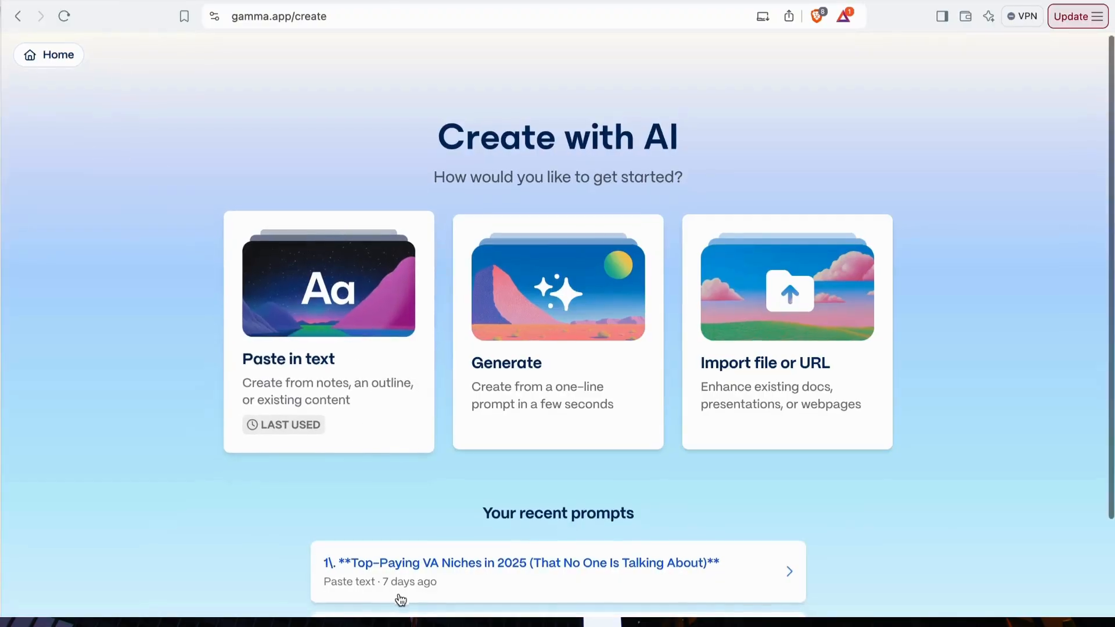
{"action": "scroll", "coordinate": [399, 600], "scroll_direction": "down", "scroll_amount": 3}
{"action": "scroll", "coordinate": [506, 415], "scroll_direction": "up", "scroll_amount": 2}
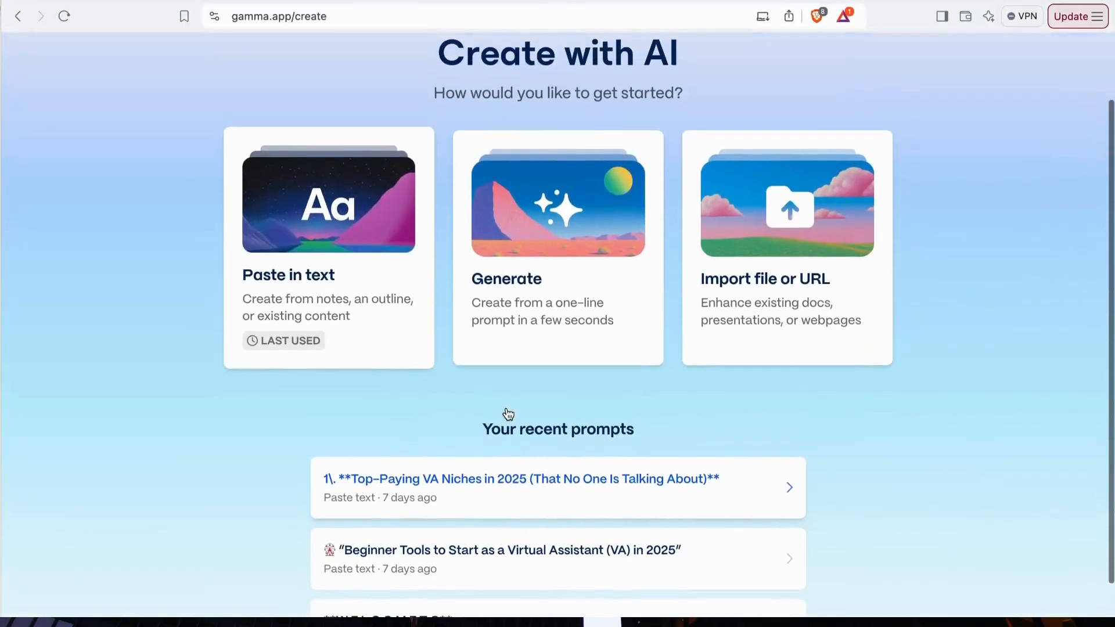
{"action": "scroll", "coordinate": [508, 414], "scroll_direction": "up", "scroll_amount": 1}
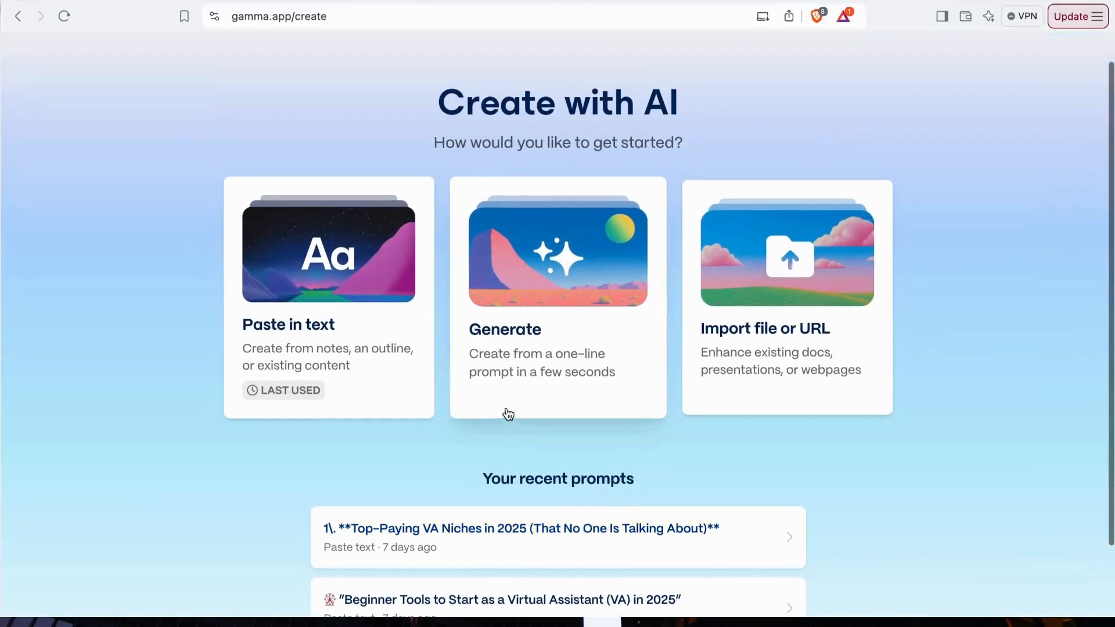
{"action": "left_click", "coordinate": [338, 313]}
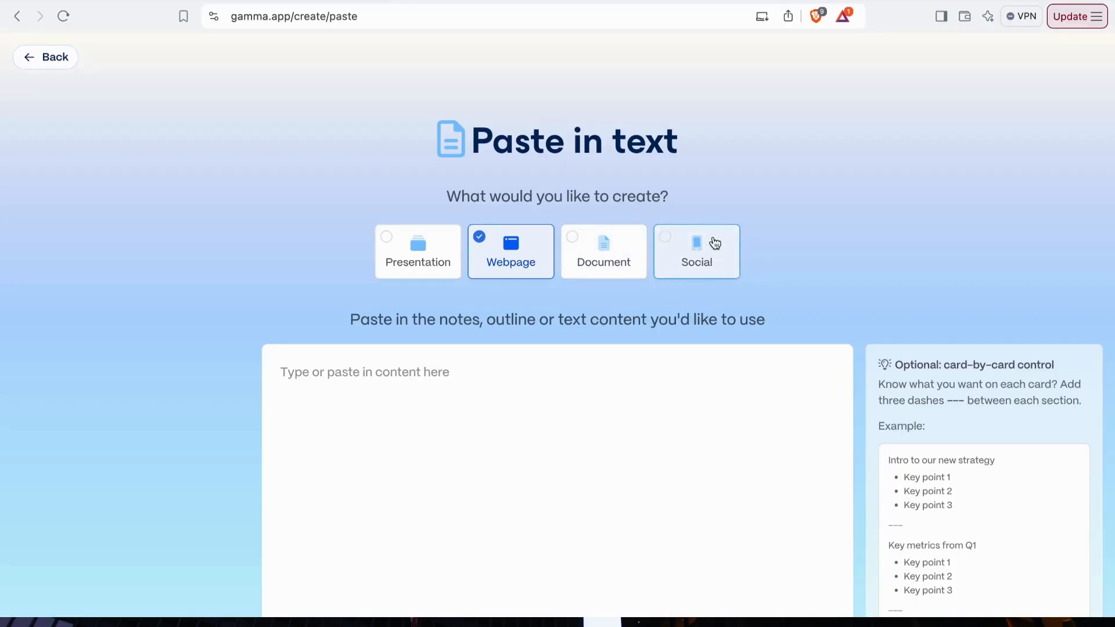
- Choose Social as the content type with the Square 1:1 page style
{"action": "left_click", "coordinate": [684, 253]}
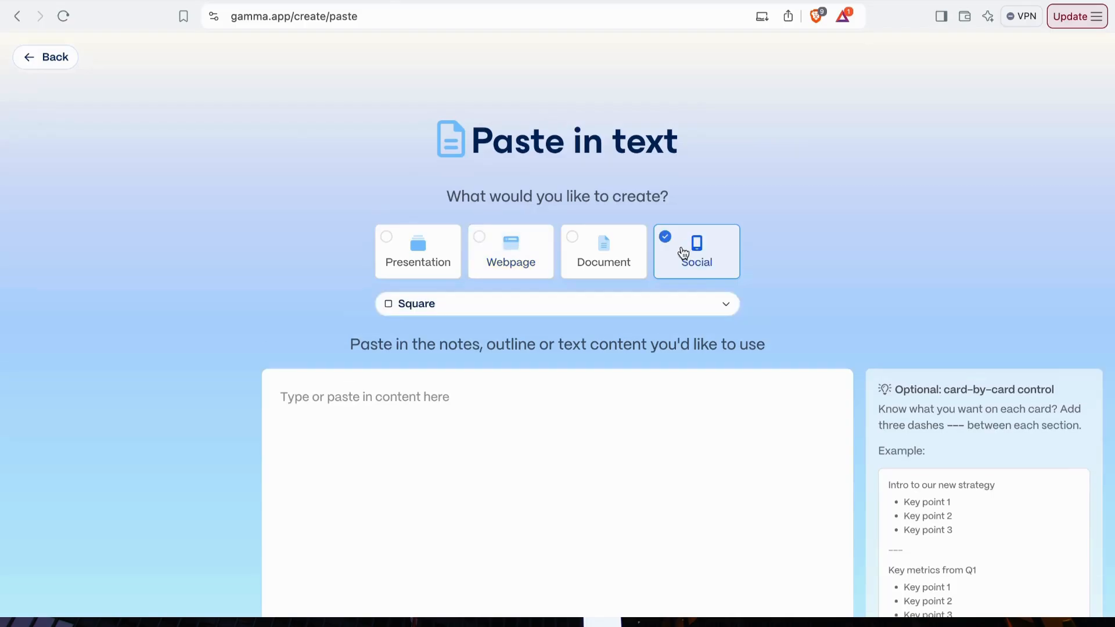
{"action": "left_click", "coordinate": [730, 308]}
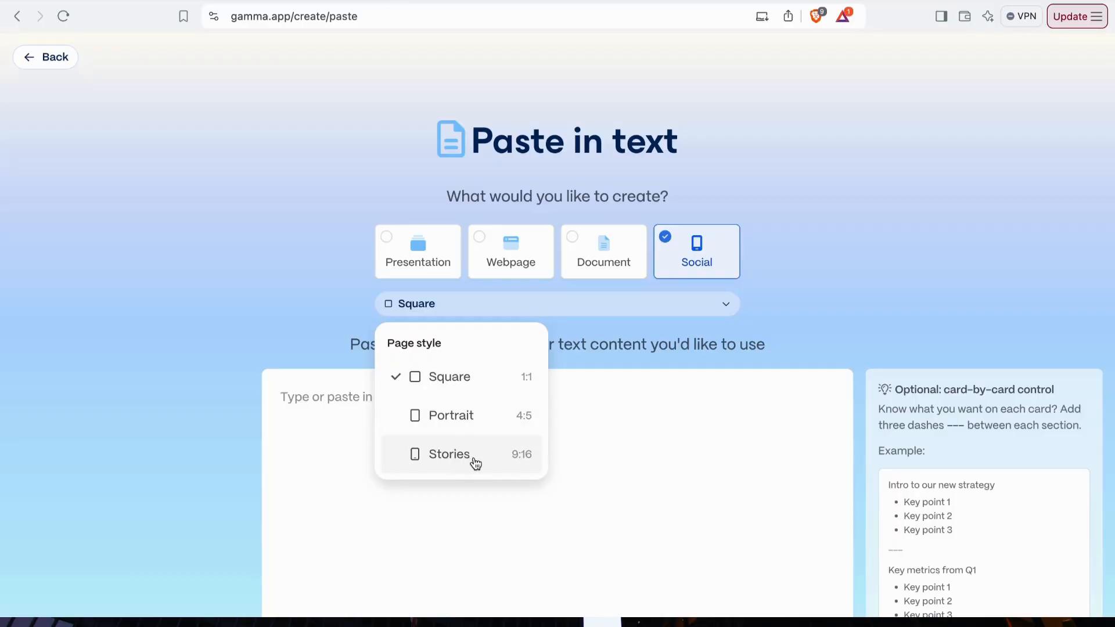
{"action": "left_click", "coordinate": [485, 392]}
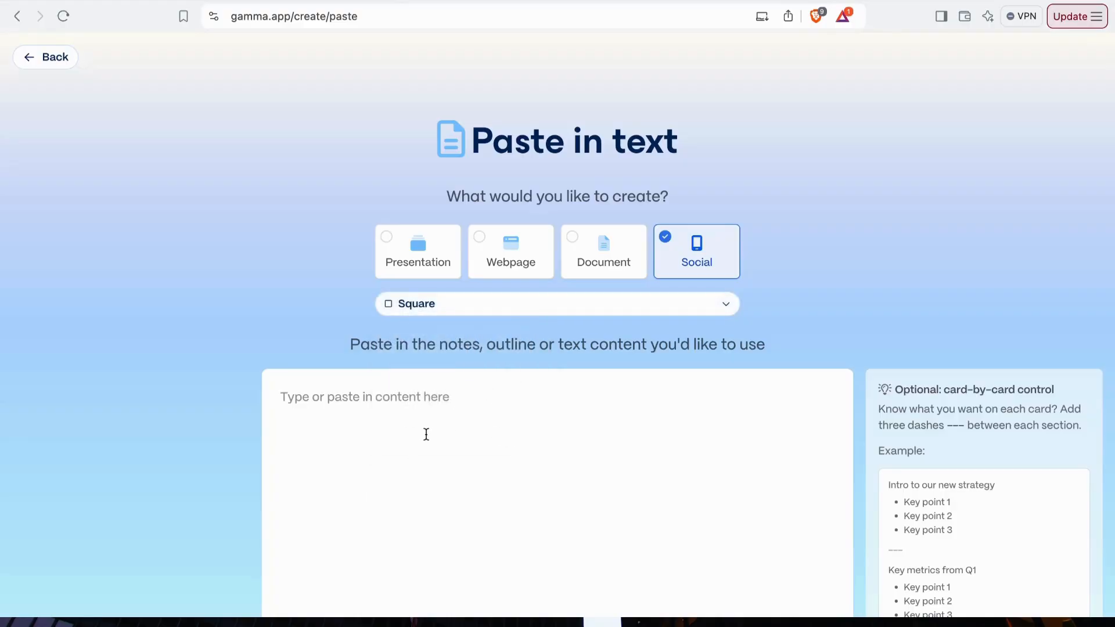
- Paste the copied seven-slide carousel text as the source content
{"action": "left_click", "coordinate": [395, 415]}
{"action": "right_click", "coordinate": [395, 415]}
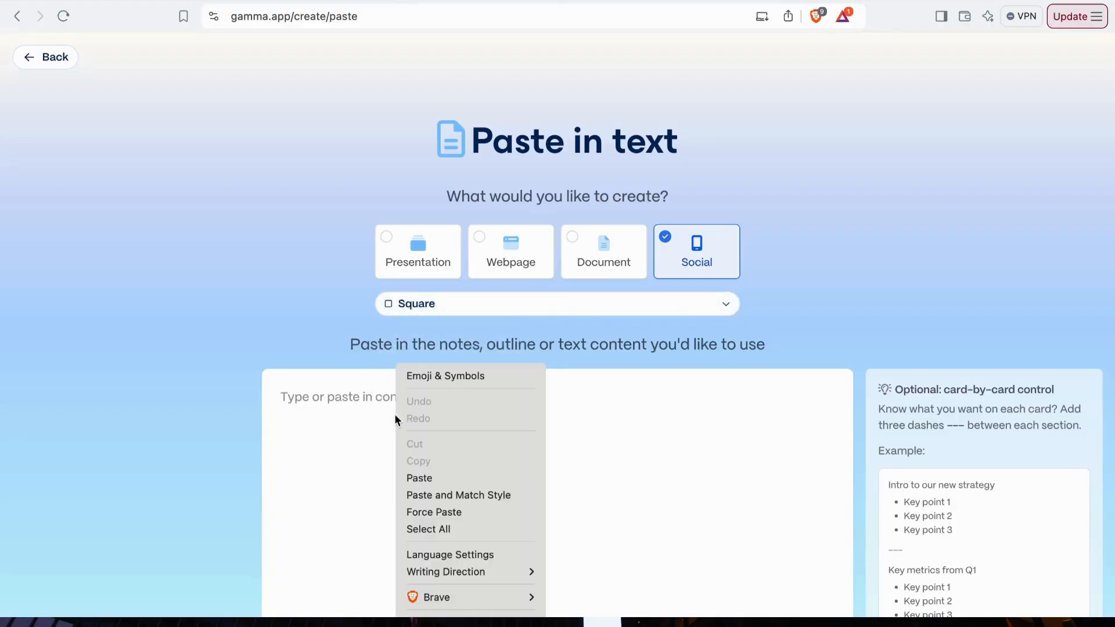
{"action": "left_click", "coordinate": [419, 478]}
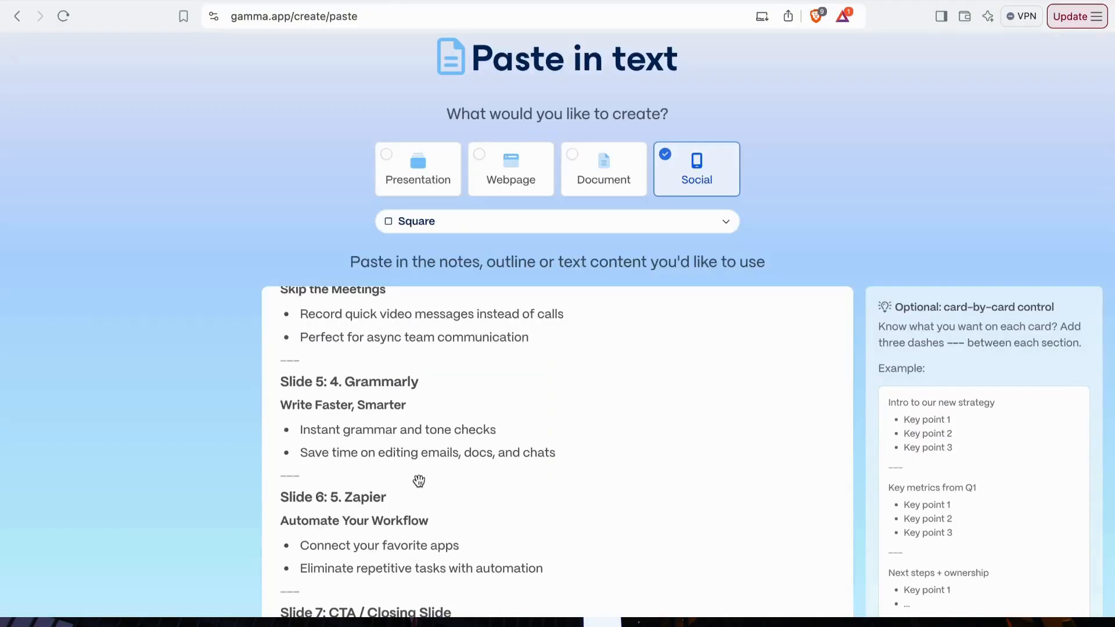
- Choose to summarize long text or document for the pasted content and continue to the prompt editor
{"action": "scroll", "coordinate": [481, 441], "scroll_direction": "down", "scroll_amount": 10}
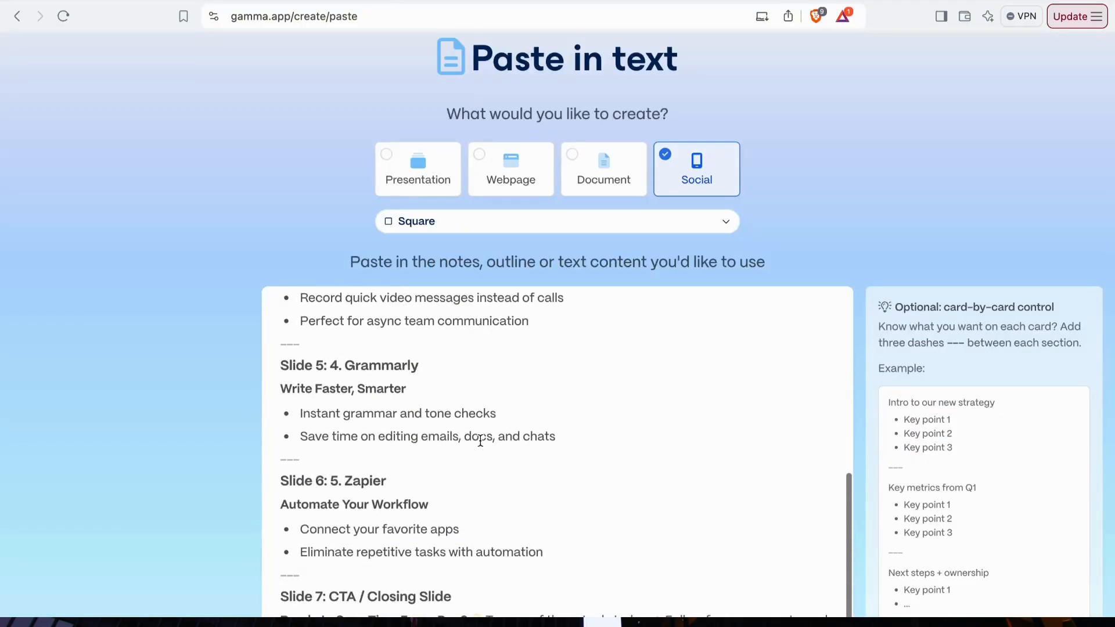
{"action": "scroll", "coordinate": [480, 440], "scroll_direction": "down", "scroll_amount": 3}
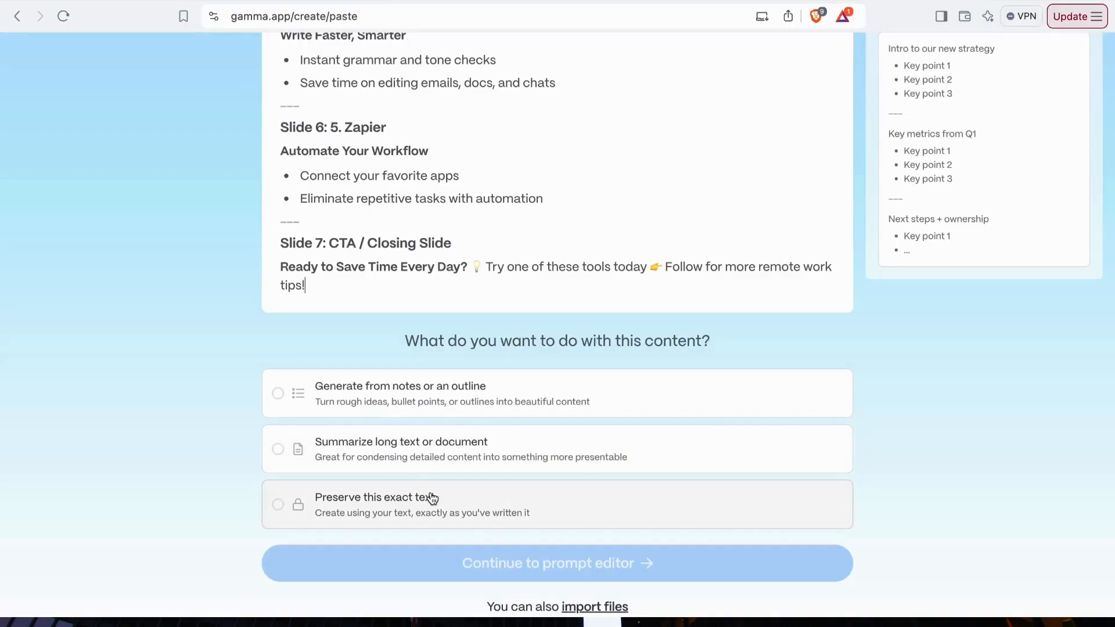
{"action": "left_click", "coordinate": [497, 454]}
{"action": "left_click", "coordinate": [503, 403]}
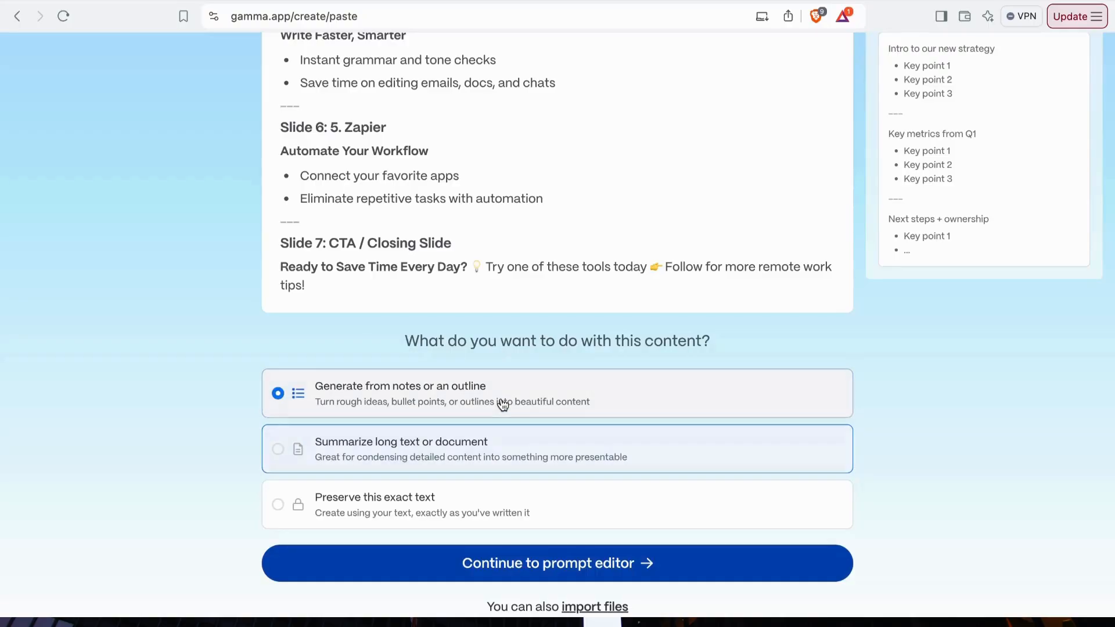
{"action": "left_click", "coordinate": [498, 449]}
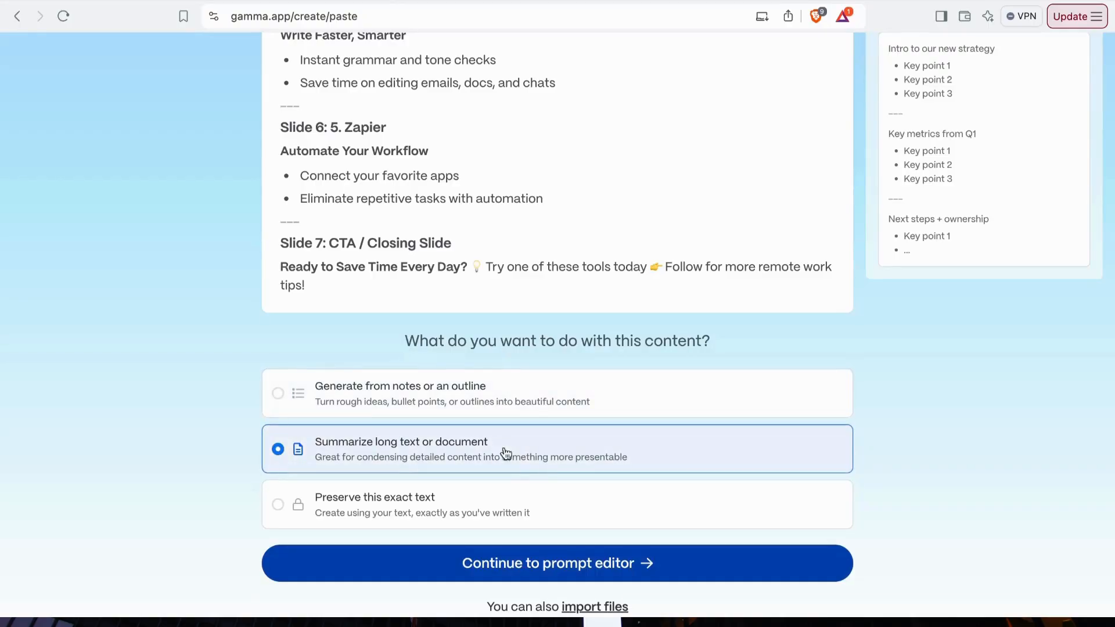
{"action": "left_click", "coordinate": [556, 564]}
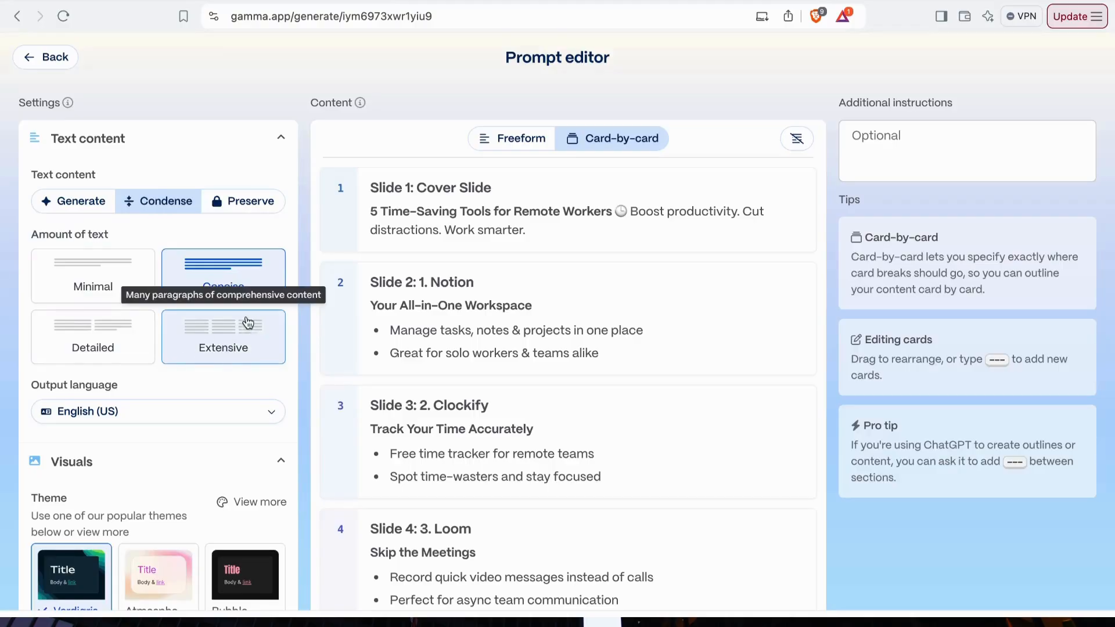
- Set the amount of text to Extensive and select the black Bubble theme with the pink title
{"action": "scroll", "coordinate": [205, 365], "scroll_direction": "down", "scroll_amount": 1}
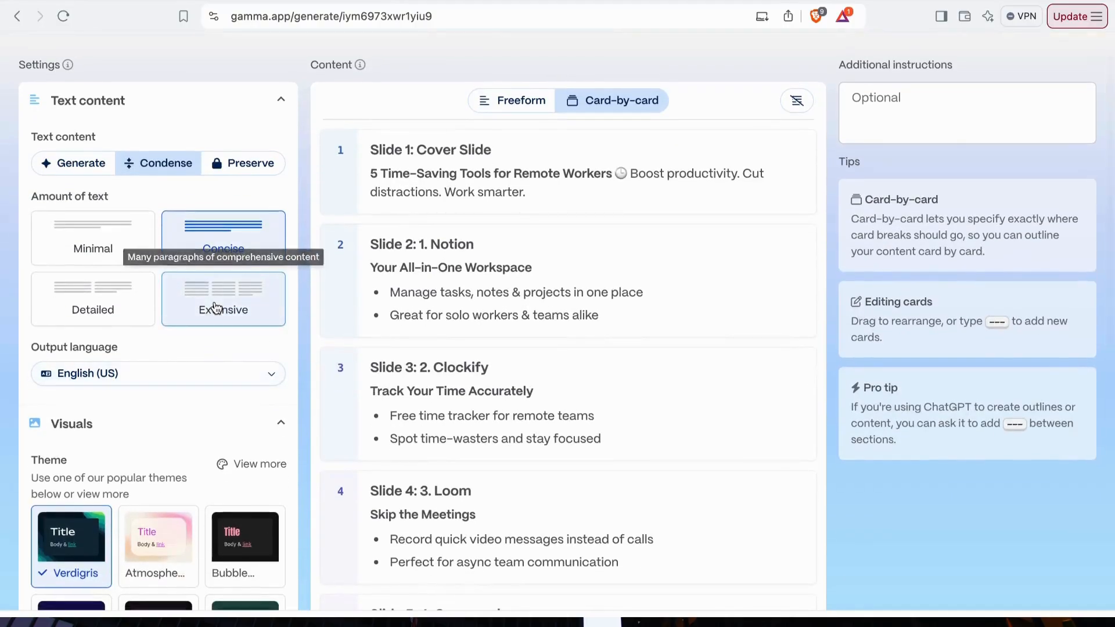
{"action": "left_click", "coordinate": [214, 308]}
{"action": "scroll", "coordinate": [173, 397], "scroll_direction": "down", "scroll_amount": 1}
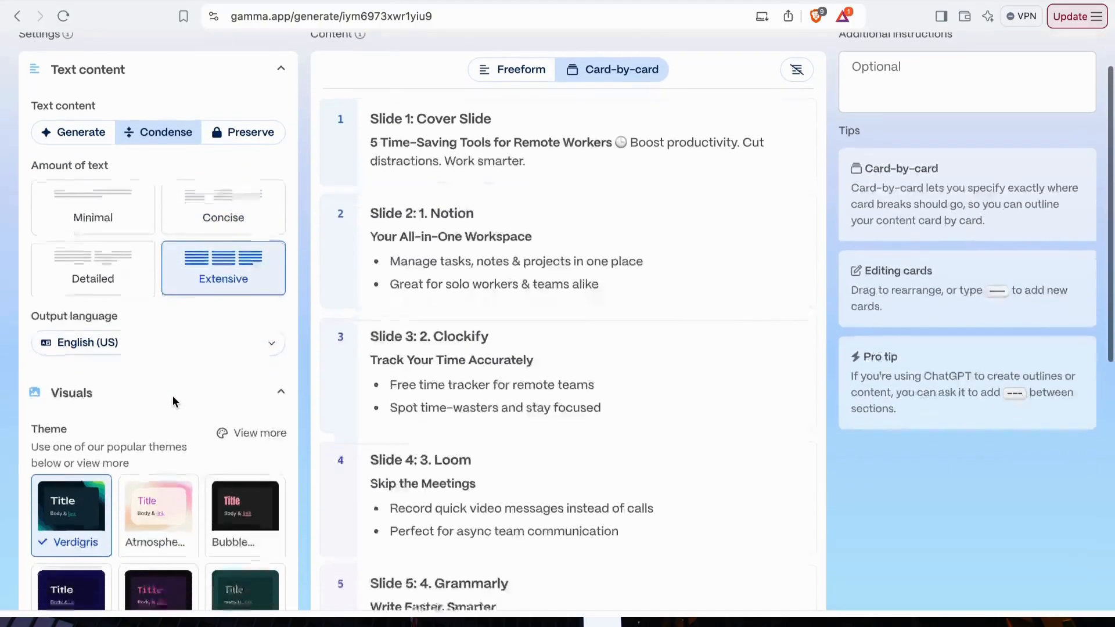
{"action": "scroll", "coordinate": [209, 328], "scroll_direction": "down", "scroll_amount": 1}
{"action": "scroll", "coordinate": [209, 331], "scroll_direction": "down", "scroll_amount": 3}
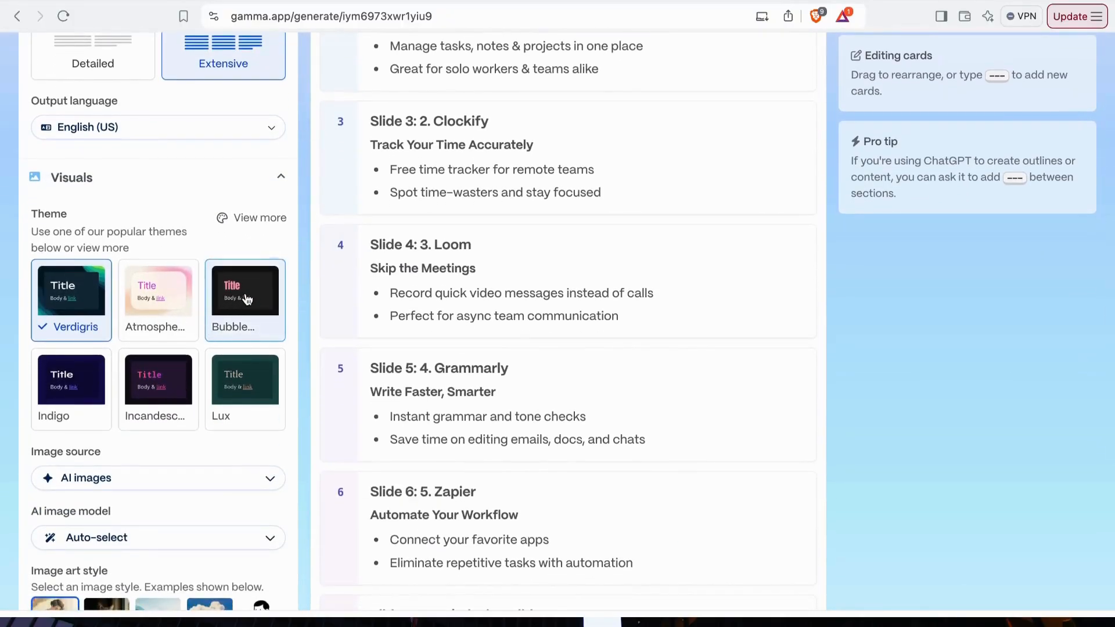
{"action": "left_click", "coordinate": [246, 299]}
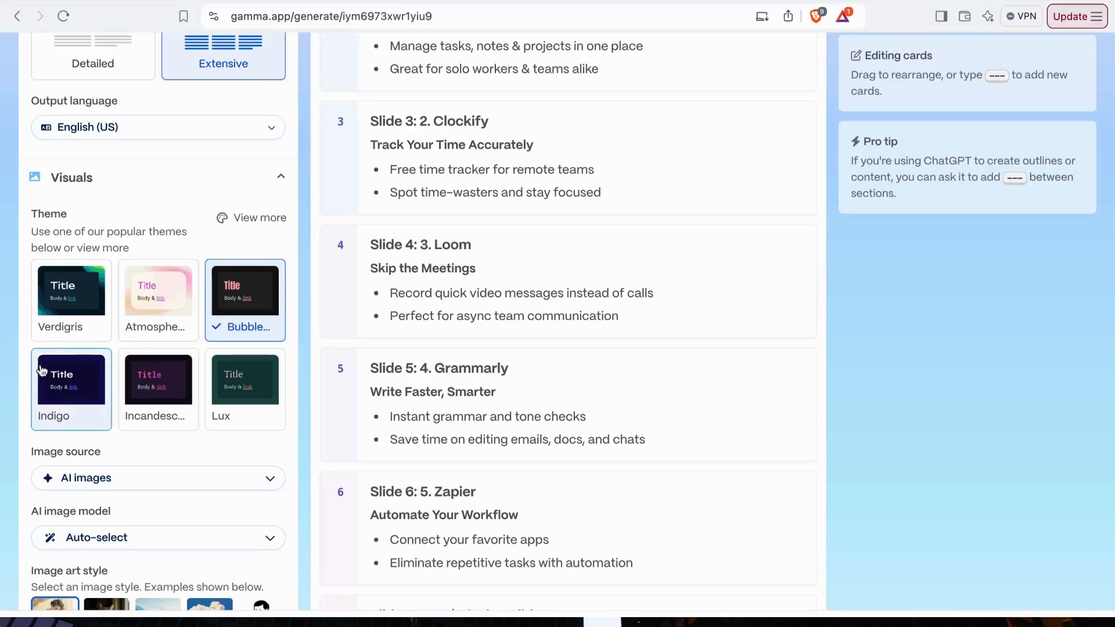
{"action": "left_click", "coordinate": [62, 380]}
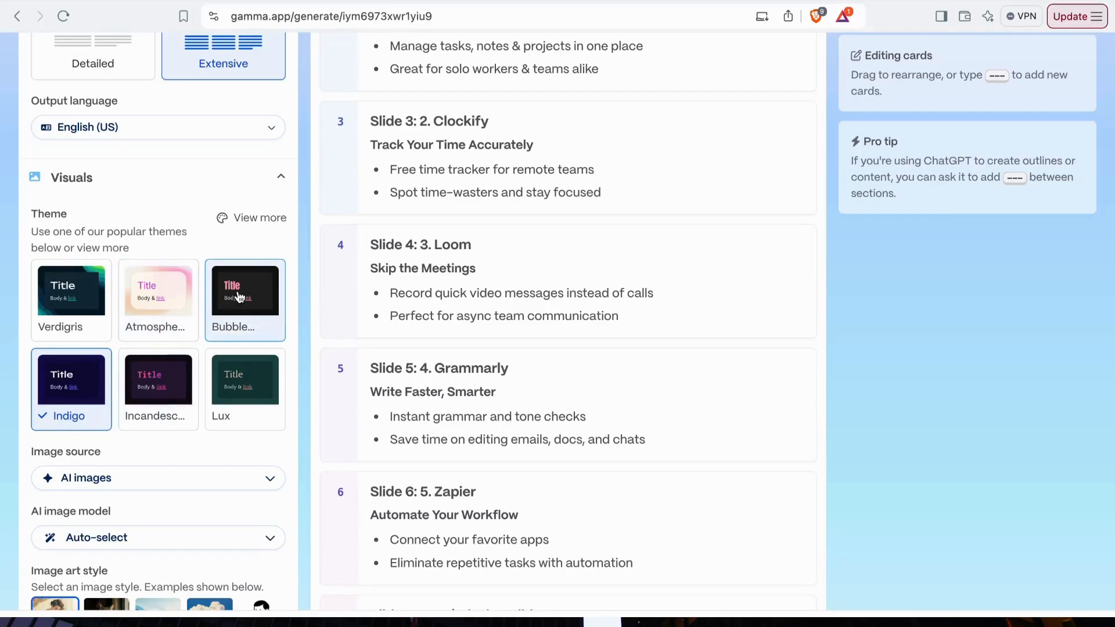
{"action": "left_click", "coordinate": [231, 300]}
- Look through the available image sources and set the image source to Automatic
{"action": "scroll", "coordinate": [137, 361], "scroll_direction": "down", "scroll_amount": 3}
{"action": "scroll", "coordinate": [138, 360], "scroll_direction": "down", "scroll_amount": 2}
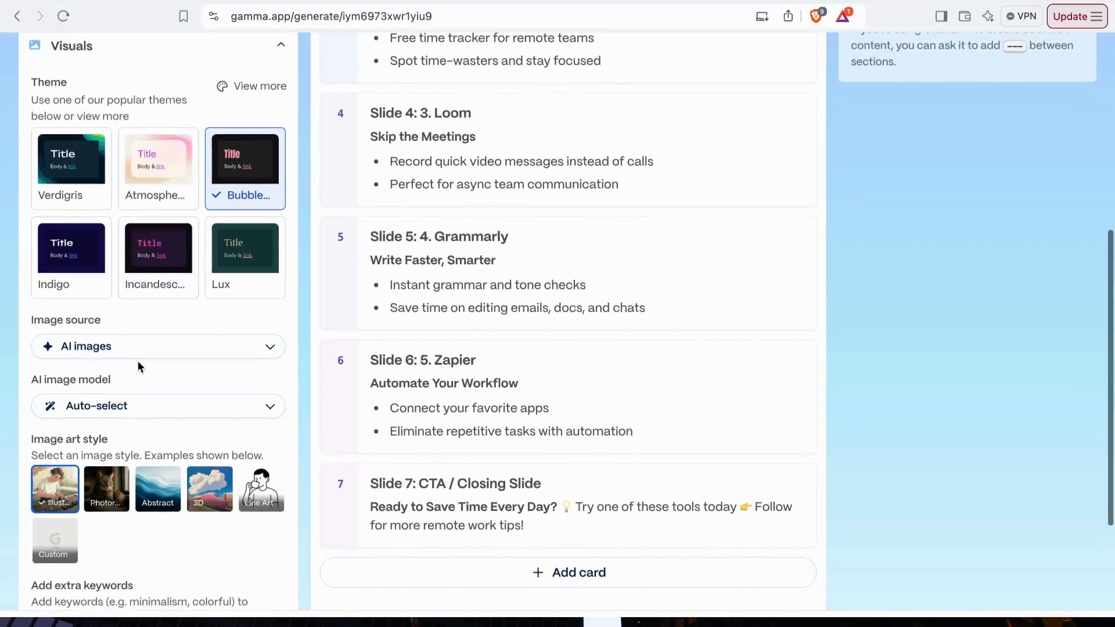
{"action": "left_click", "coordinate": [270, 326]}
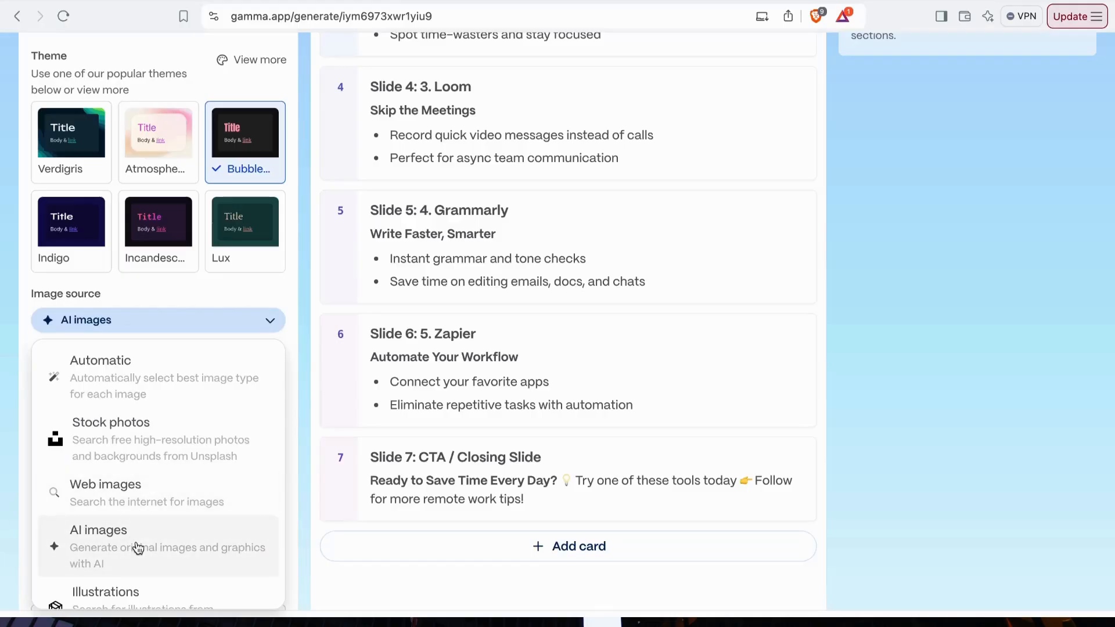
{"action": "scroll", "coordinate": [130, 540], "scroll_direction": "down", "scroll_amount": 5}
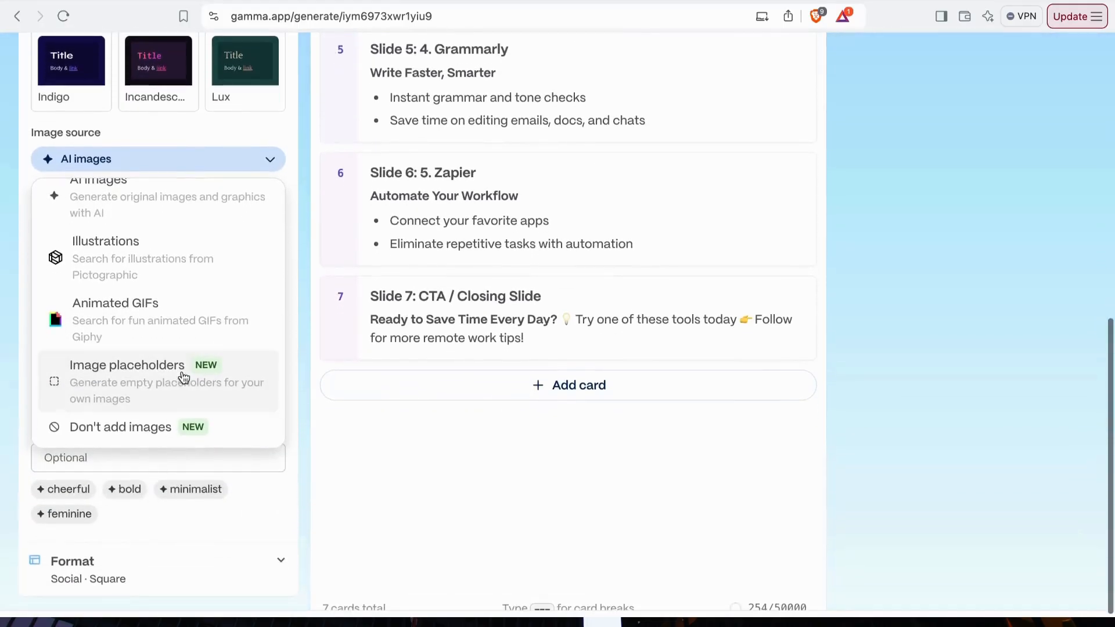
{"action": "scroll", "coordinate": [169, 389], "scroll_direction": "up", "scroll_amount": 5}
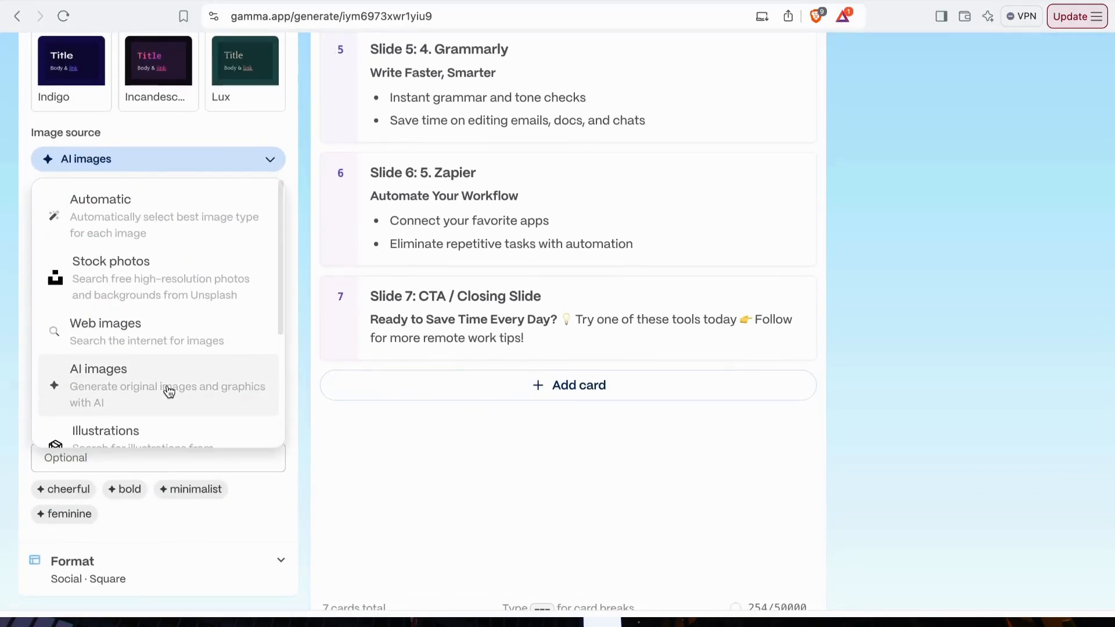
{"action": "left_click", "coordinate": [197, 220]}
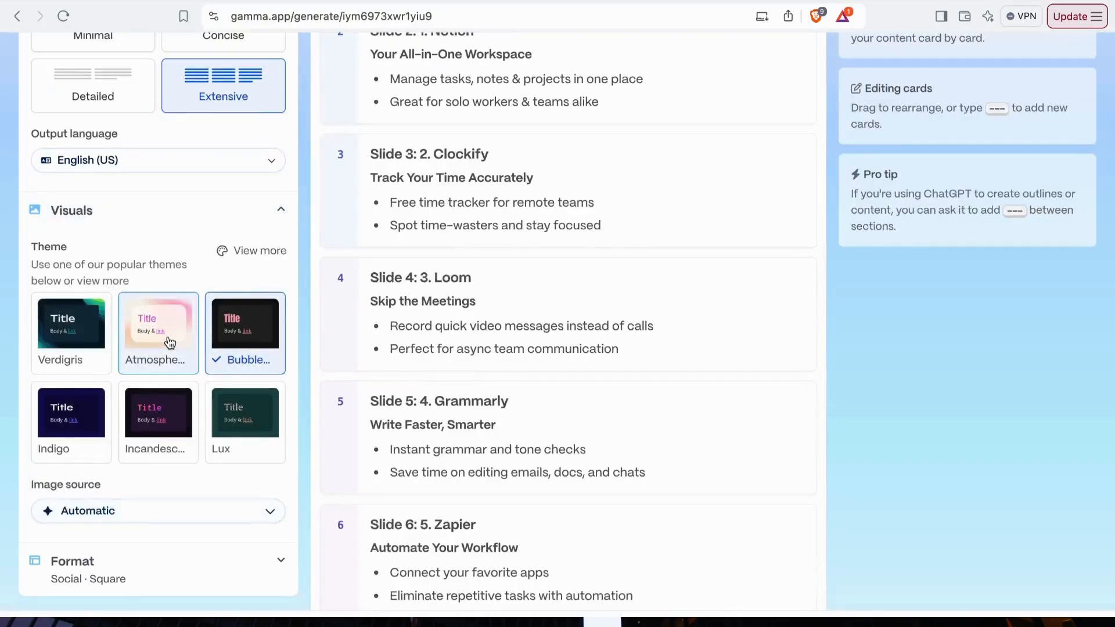
- Set the image source to AI images and the image art style to photorealistic
{"action": "scroll", "coordinate": [167, 343], "scroll_direction": "down", "scroll_amount": 5}
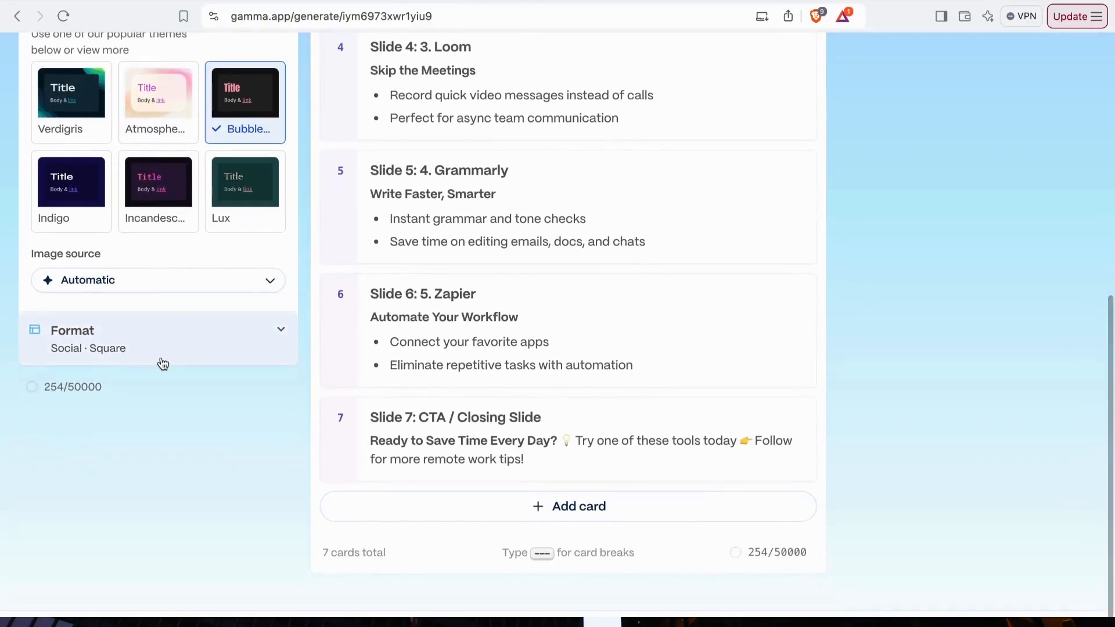
{"action": "scroll", "coordinate": [161, 361], "scroll_direction": "up", "scroll_amount": 3}
{"action": "left_click", "coordinate": [268, 397]}
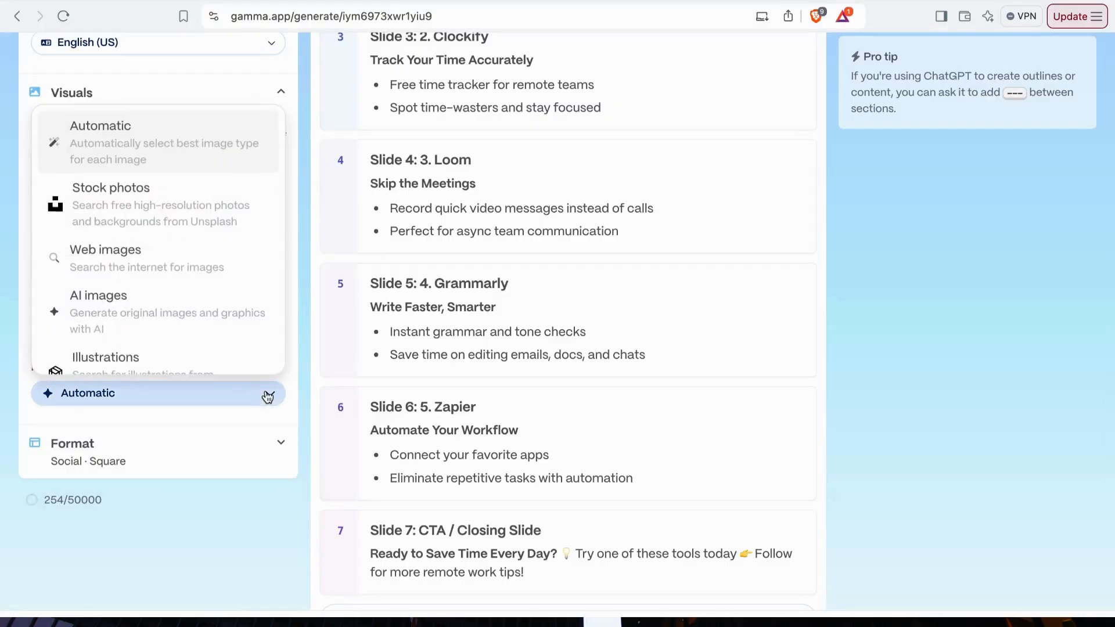
{"action": "left_click", "coordinate": [233, 313]}
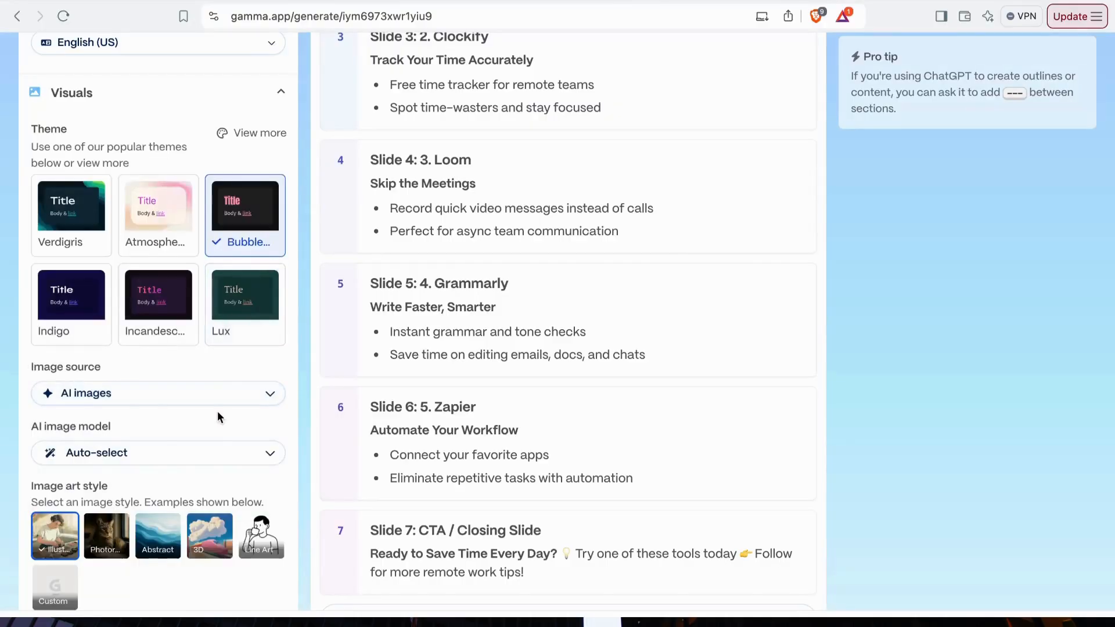
{"action": "scroll", "coordinate": [217, 410], "scroll_direction": "down", "scroll_amount": 4}
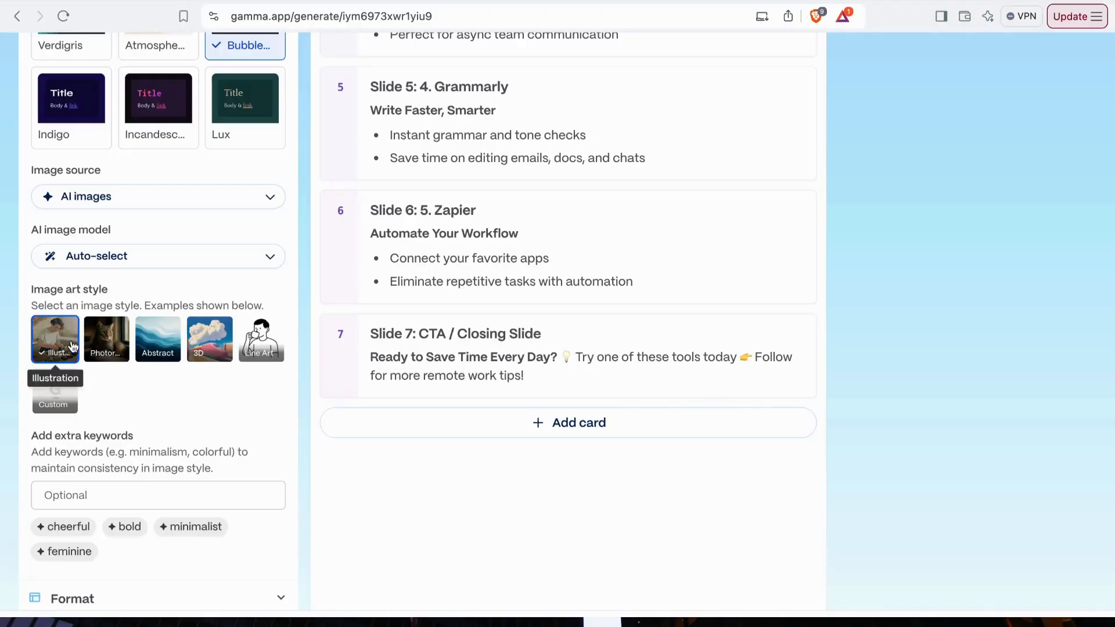
{"action": "left_click", "coordinate": [112, 343]}
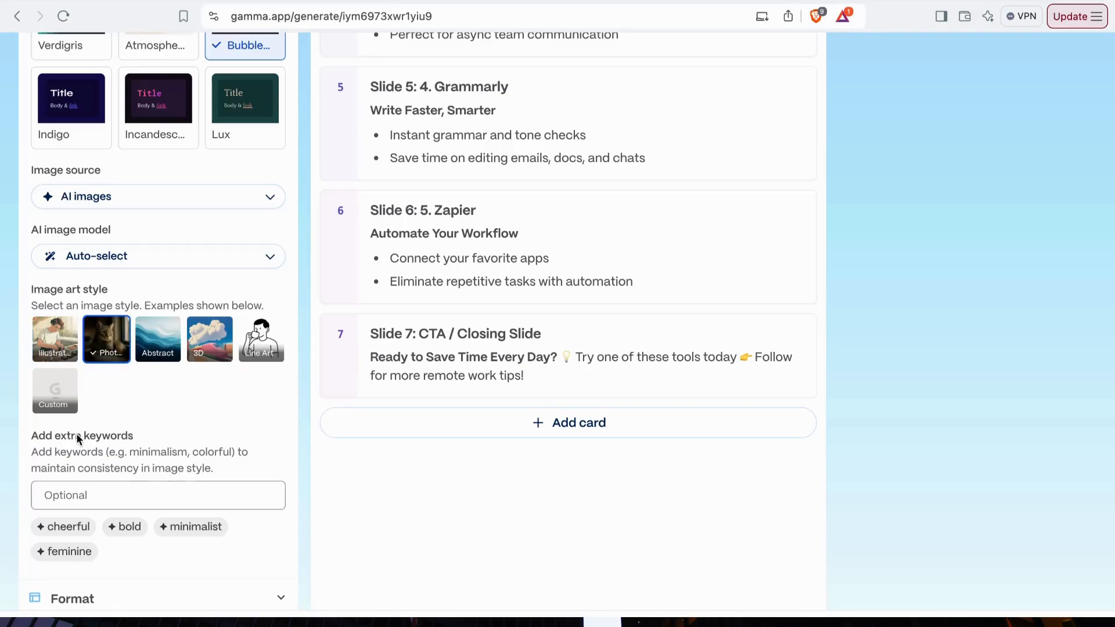
- Review the remaining image and format settings, and compare the Freeform and Card-by-card content layouts, ending on Card-by-card
{"action": "scroll", "coordinate": [81, 430], "scroll_direction": "down", "scroll_amount": 2}
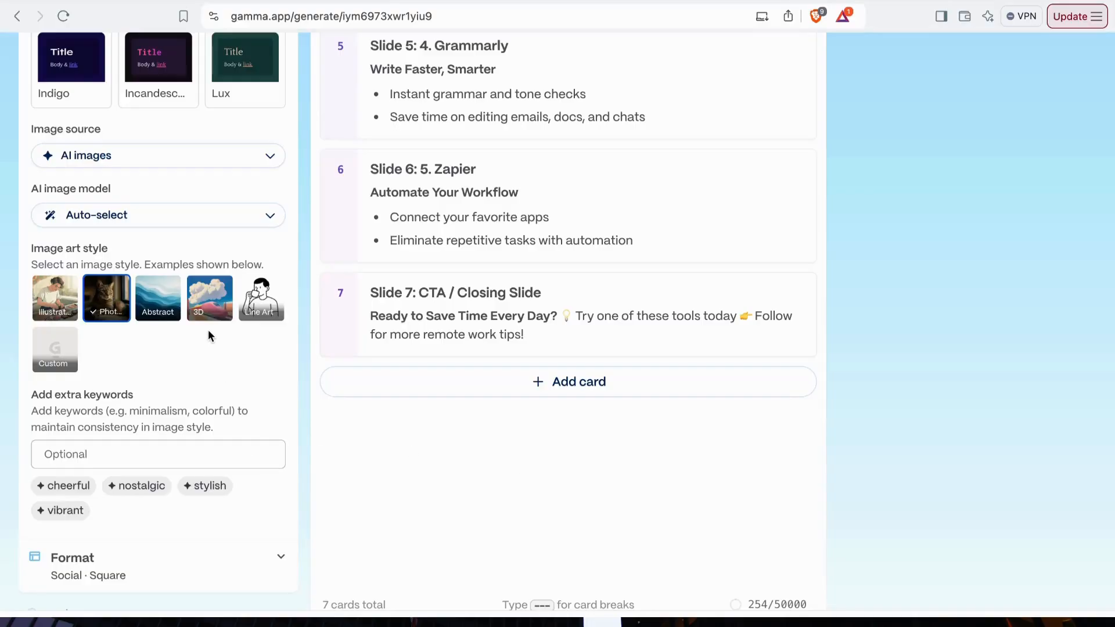
{"action": "scroll", "coordinate": [208, 329], "scroll_direction": "up", "scroll_amount": 9}
{"action": "scroll", "coordinate": [205, 215], "scroll_direction": "up", "scroll_amount": 1}
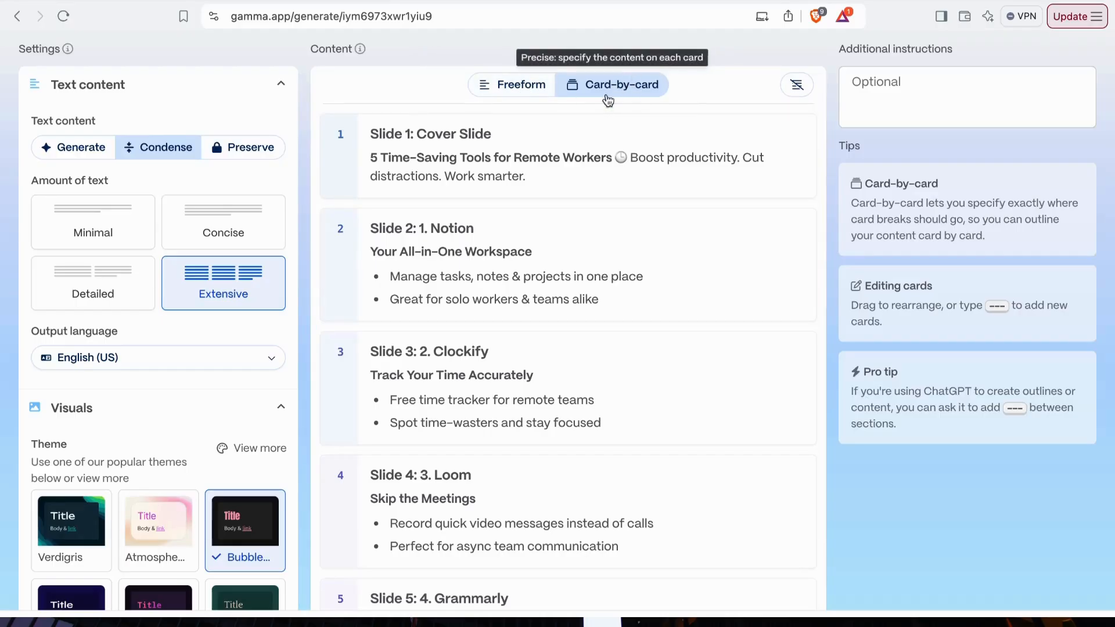
{"action": "left_click", "coordinate": [521, 89]}
{"action": "scroll", "coordinate": [500, 377], "scroll_direction": "down", "scroll_amount": 10}
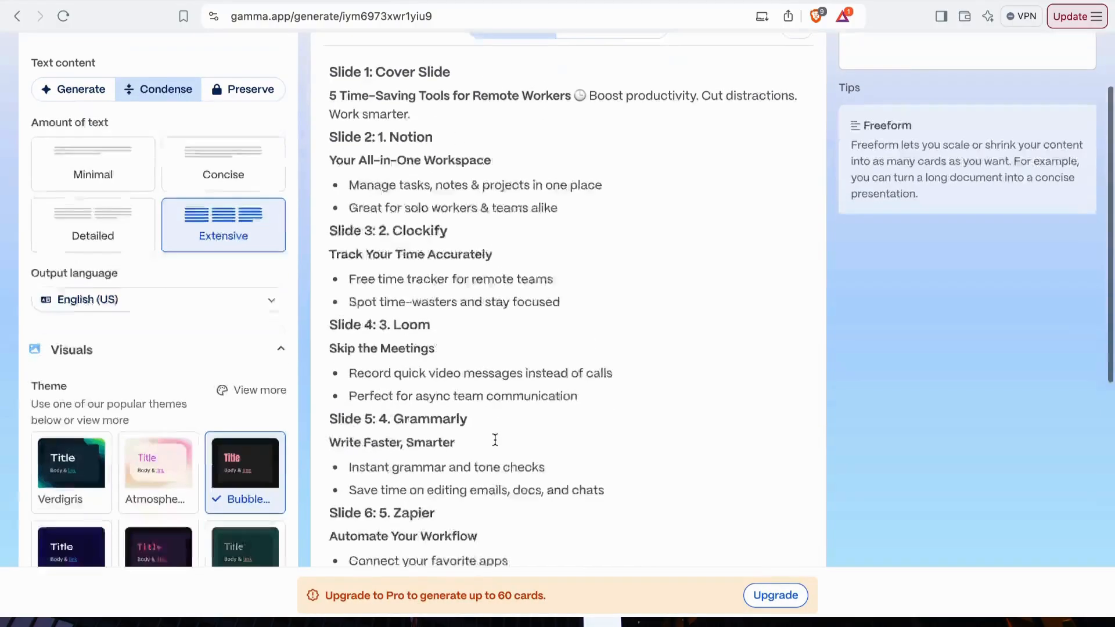
{"action": "scroll", "coordinate": [495, 439], "scroll_direction": "up", "scroll_amount": 15}
{"action": "scroll", "coordinate": [495, 439], "scroll_direction": "down", "scroll_amount": 1}
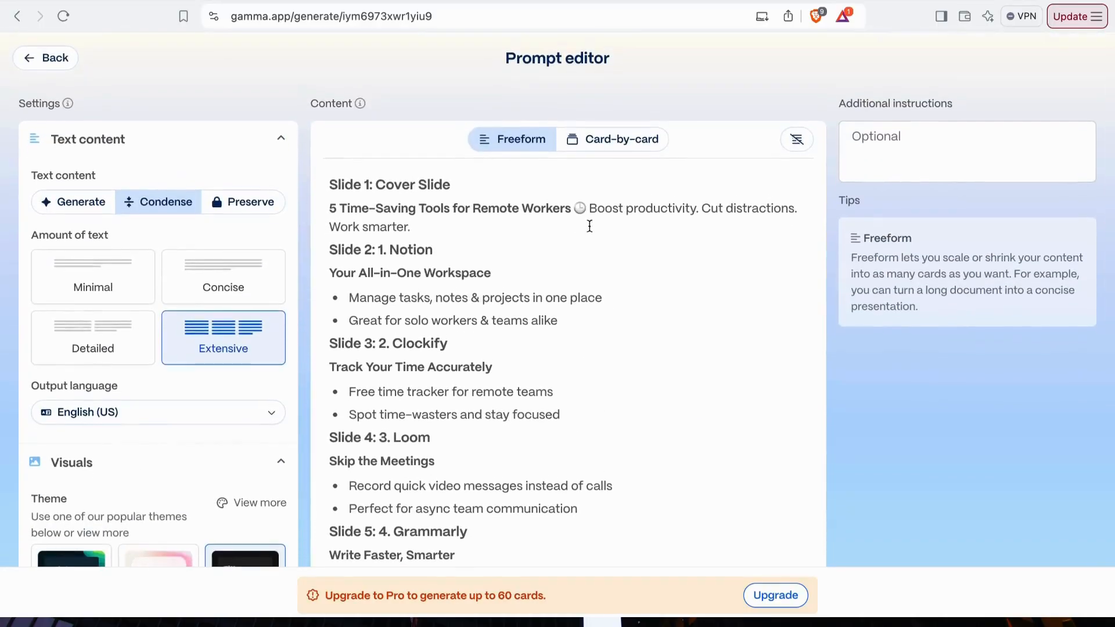
{"action": "left_click", "coordinate": [606, 139]}
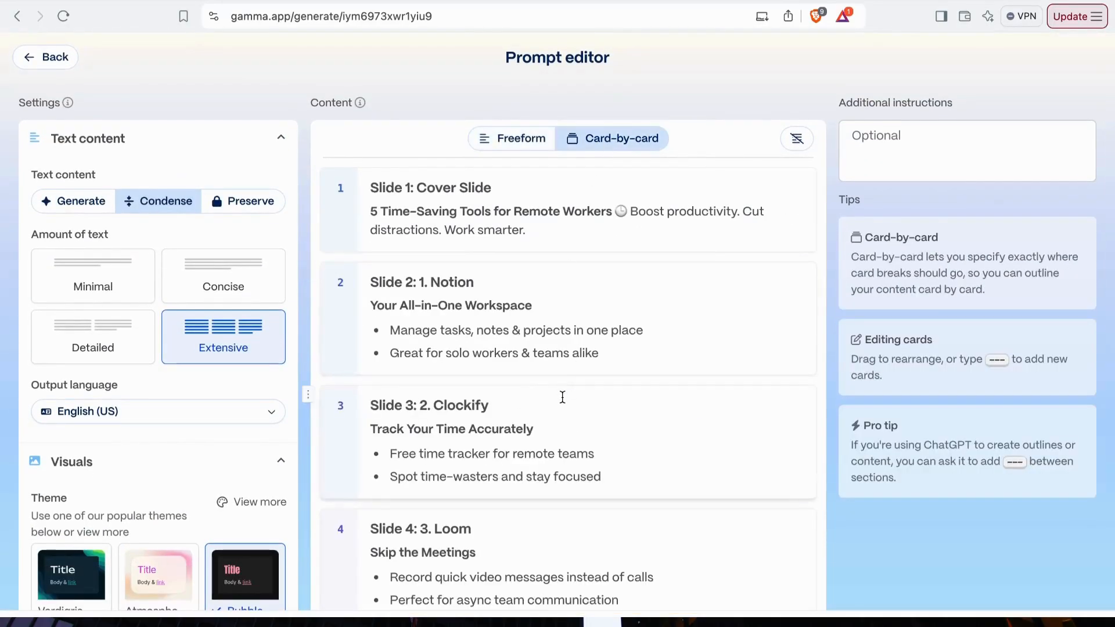
{"action": "scroll", "coordinate": [563, 396], "scroll_direction": "down", "scroll_amount": 12}
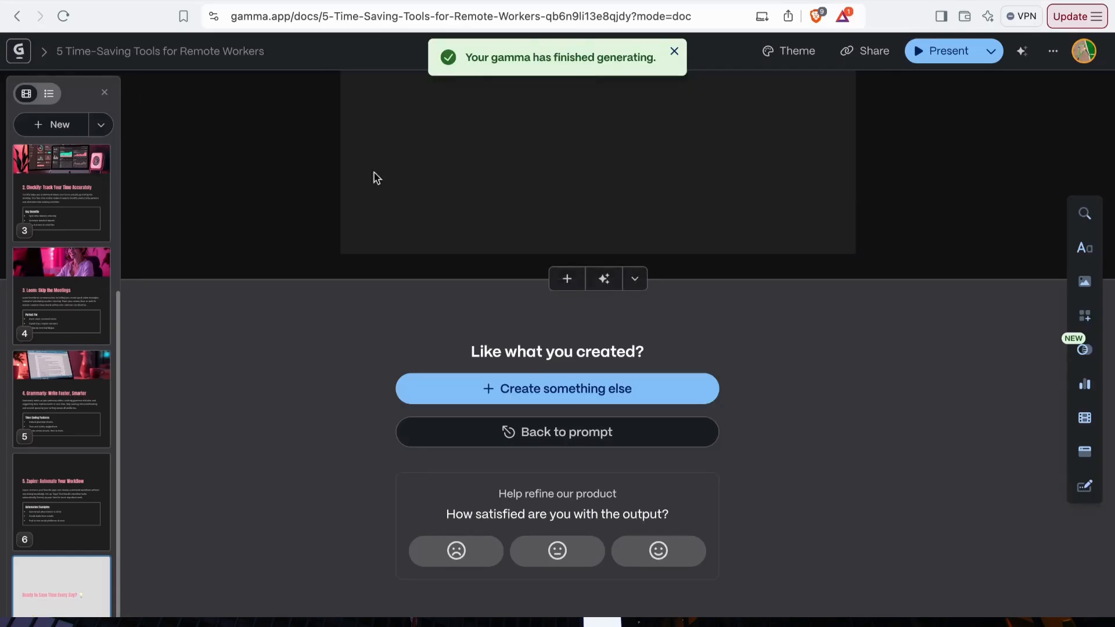
- Export all cards of the generated carousel to PDF and save the file in the Downloads folder
{"action": "scroll", "coordinate": [74, 369], "scroll_direction": "up", "scroll_amount": 4}
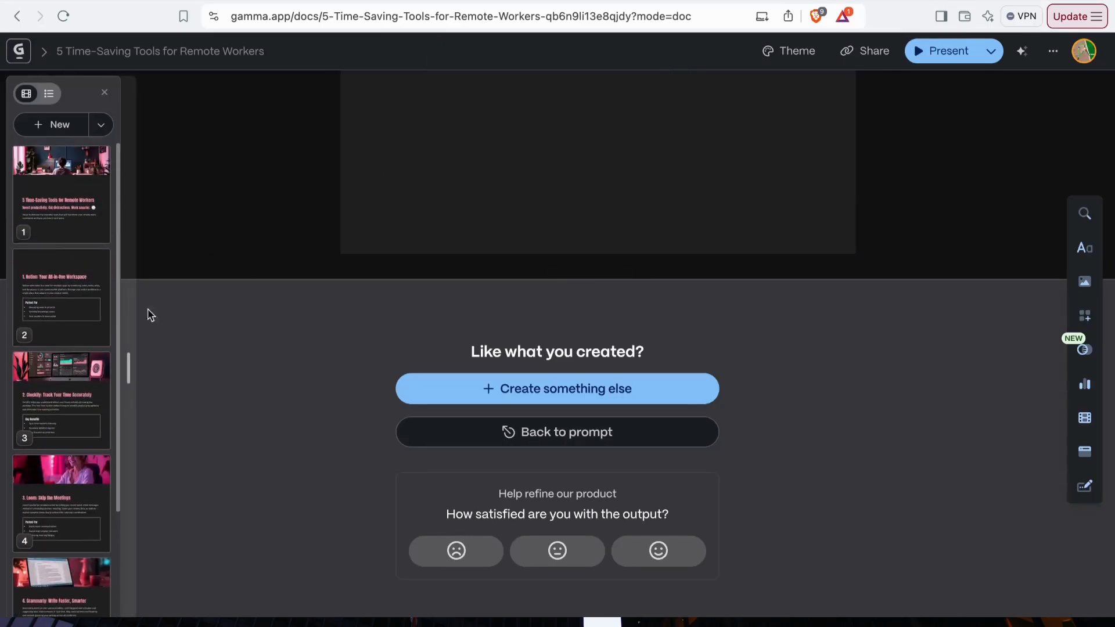
{"action": "scroll", "coordinate": [533, 182], "scroll_direction": "up", "scroll_amount": 7}
{"action": "scroll", "coordinate": [534, 181], "scroll_direction": "up", "scroll_amount": 20}
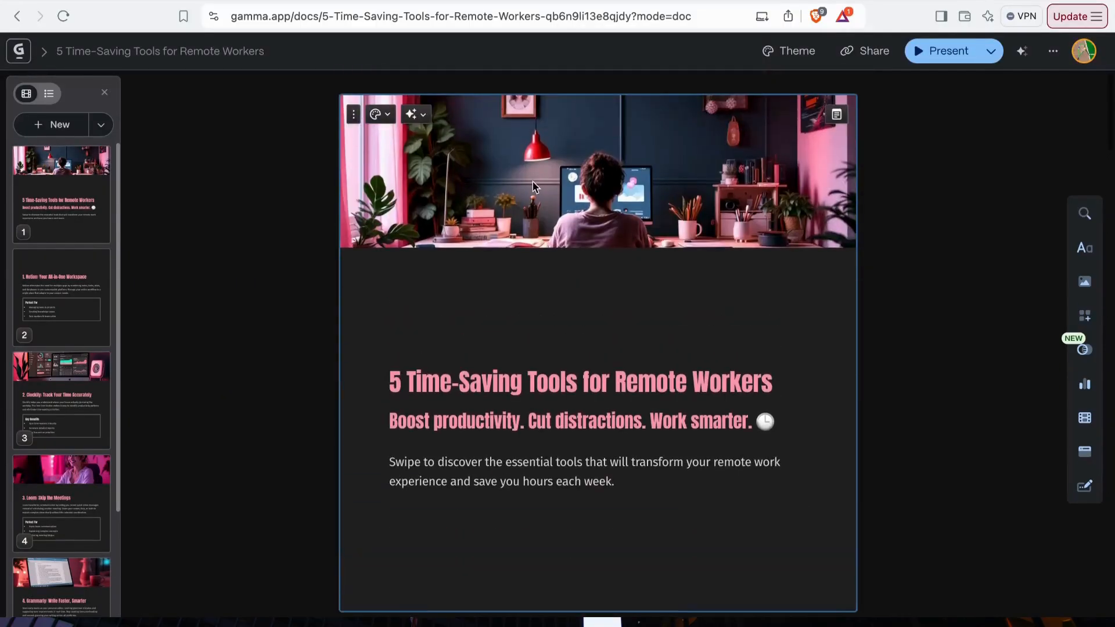
{"action": "left_click", "coordinate": [879, 53]}
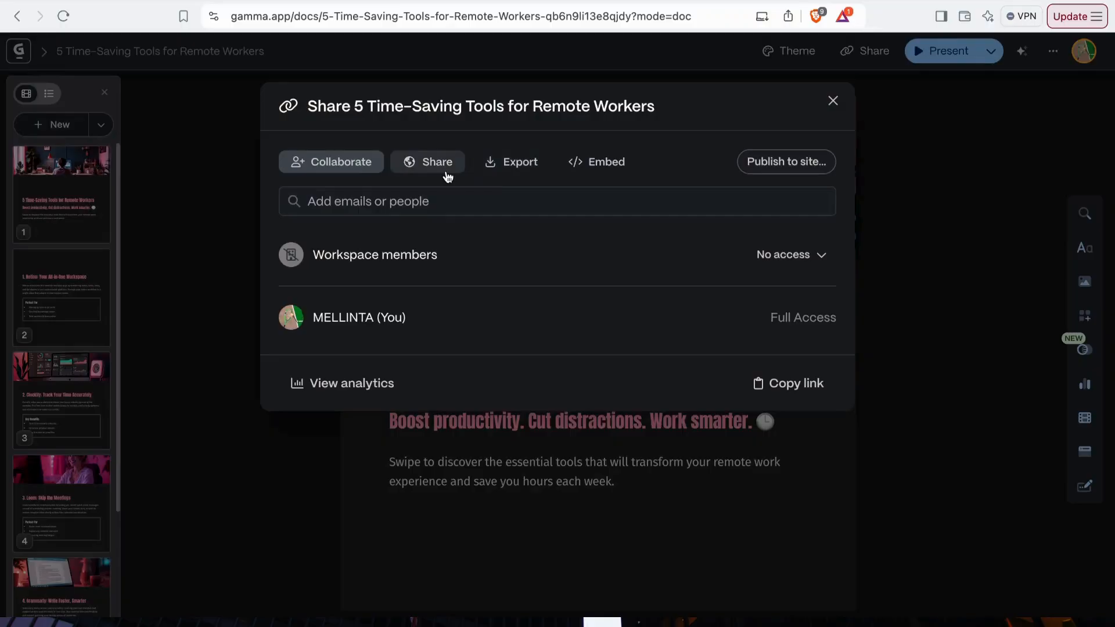
{"action": "left_click", "coordinate": [501, 169]}
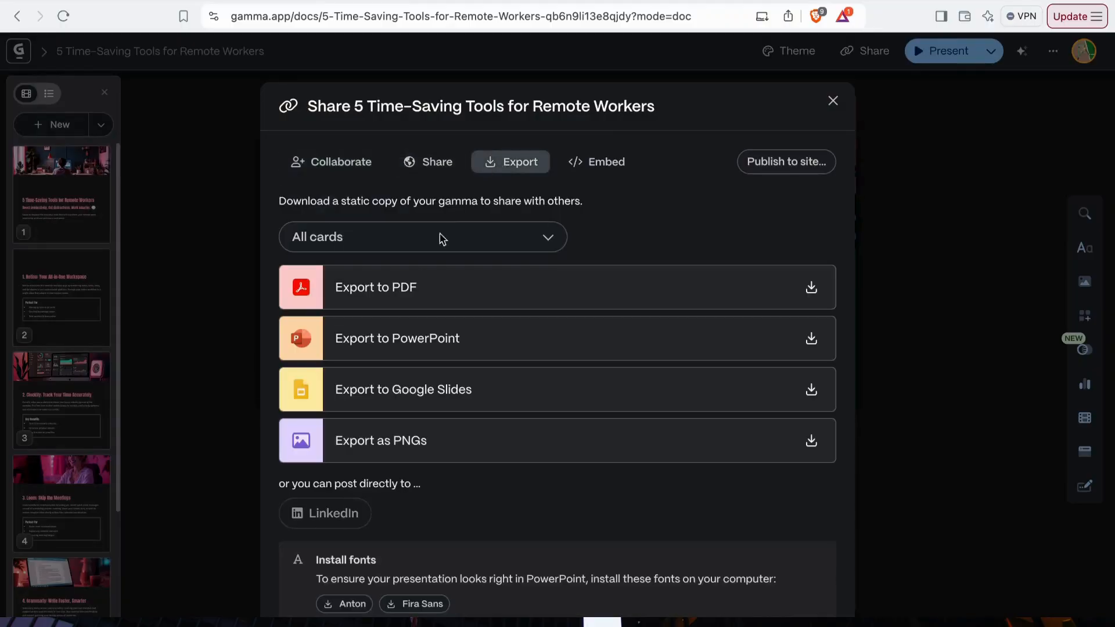
{"action": "left_click", "coordinate": [487, 288]}
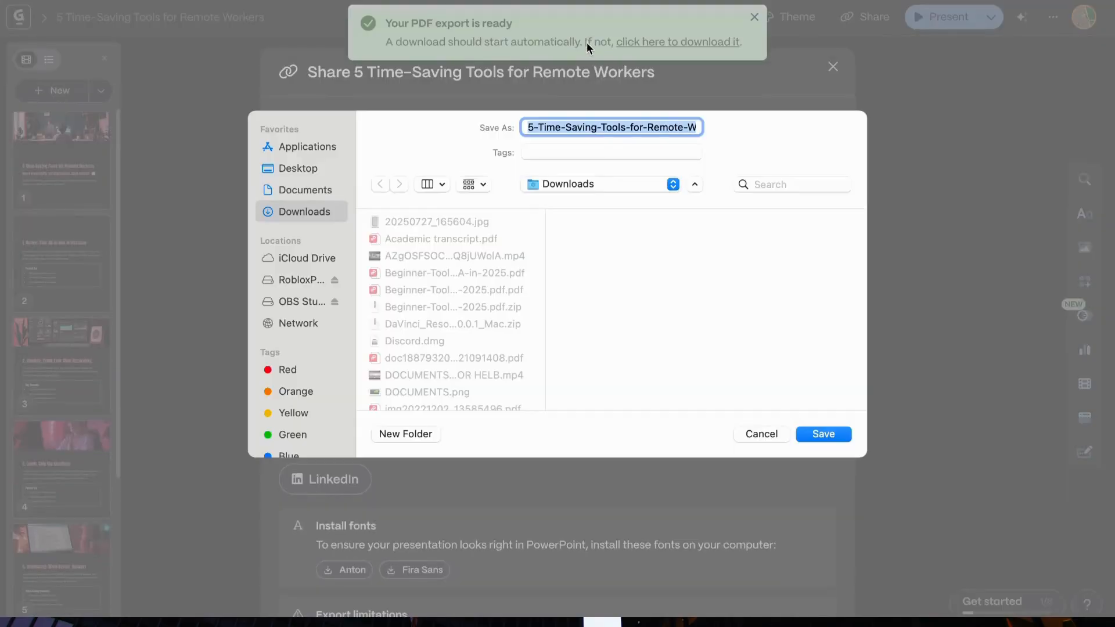
{"action": "left_click", "coordinate": [821, 434]}
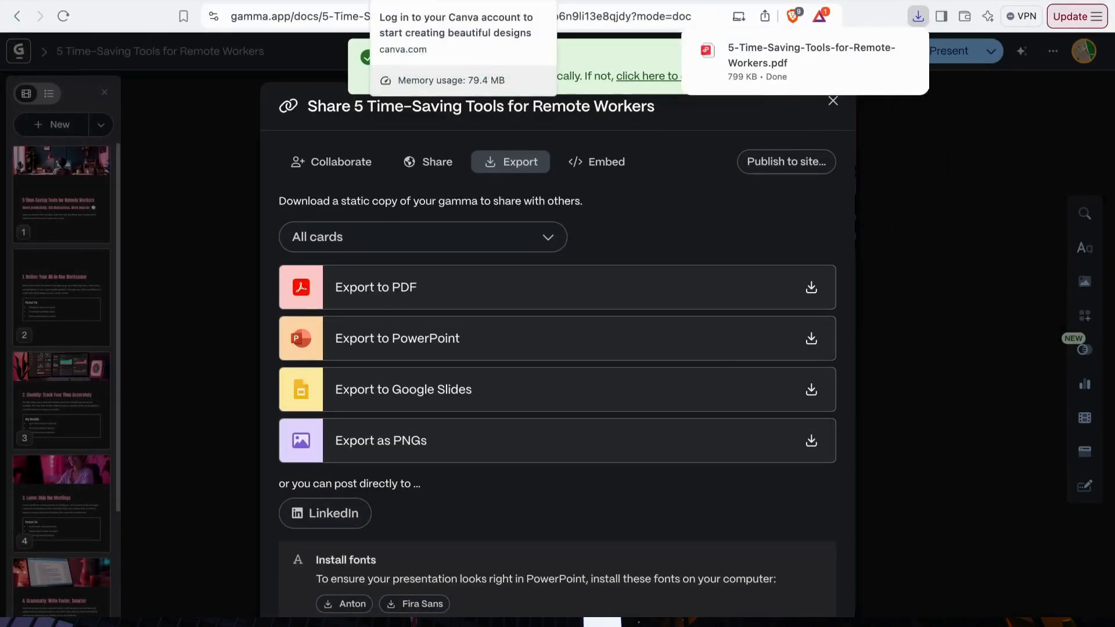
- Switch to the Canva desktop app, continuing with the account offered on the Canva login page
{"action": "left_click", "coordinate": [423, 2]}
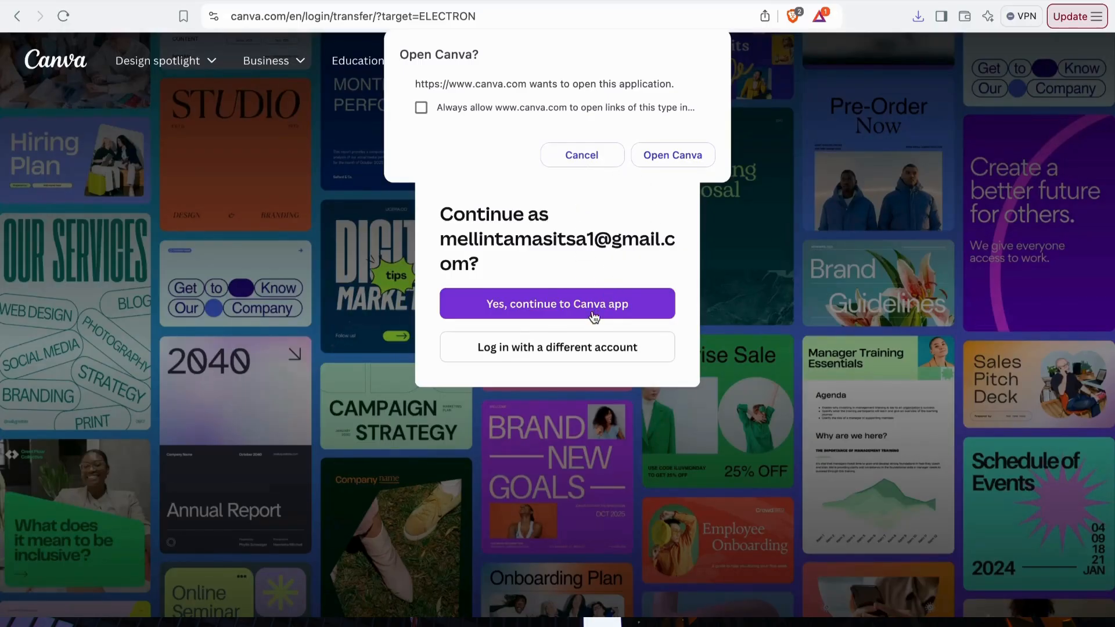
{"action": "left_click", "coordinate": [592, 158]}
{"action": "left_click", "coordinate": [567, 304]}
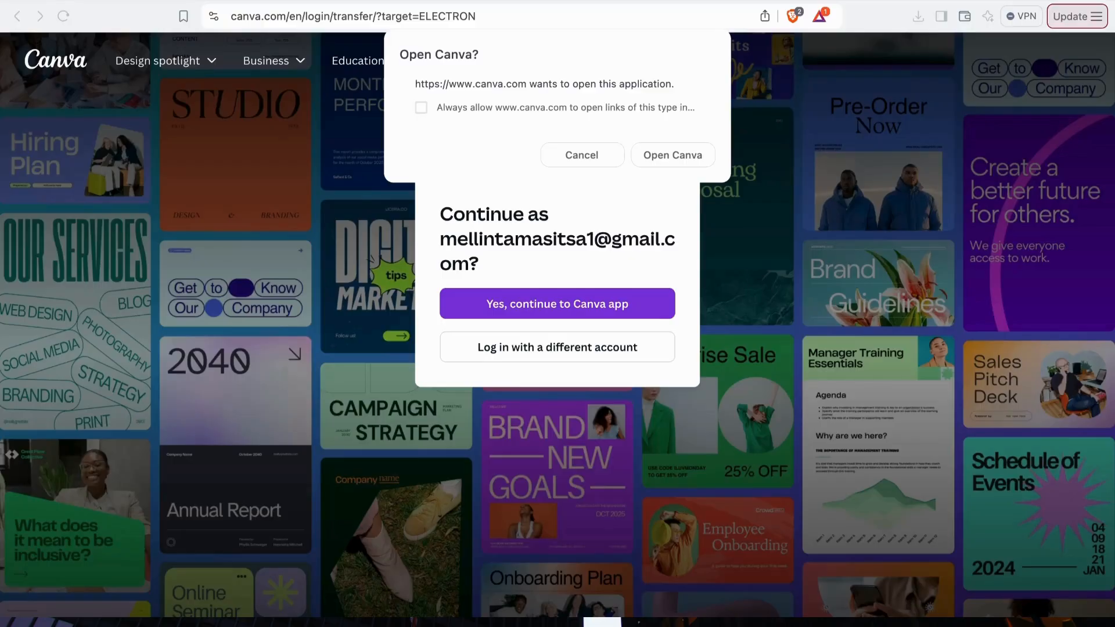
{"action": "key", "text": "ctrl+Right"}
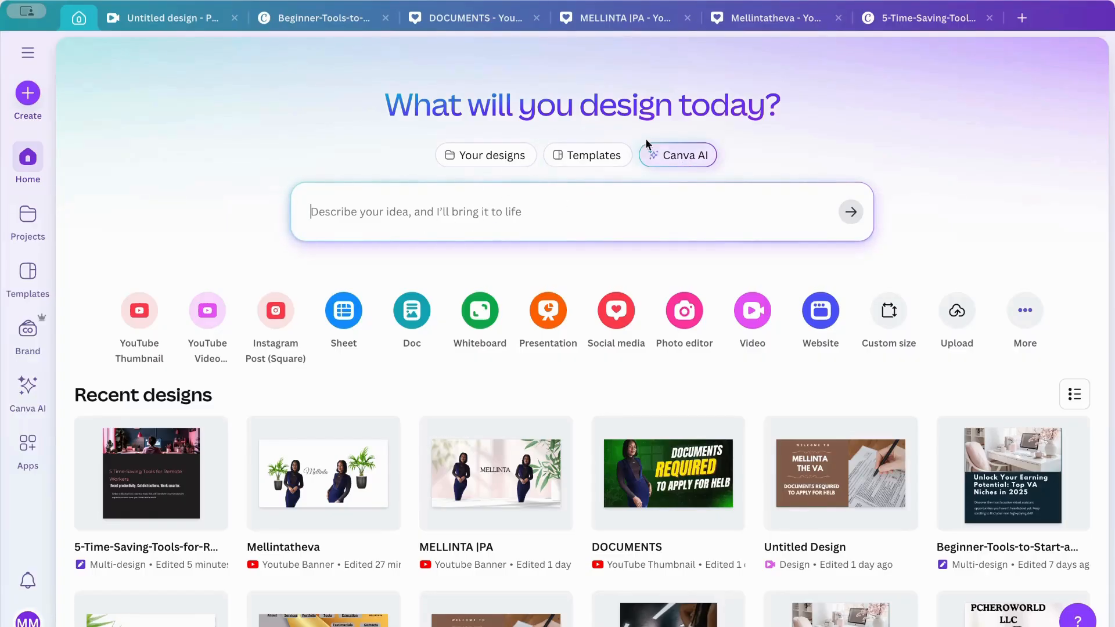
- Upload 5-Time-Saving-Tools-for-Remote-Workers.pdf from Downloads to Canva and open the carousel design for editing
{"action": "left_click", "coordinate": [959, 313]}
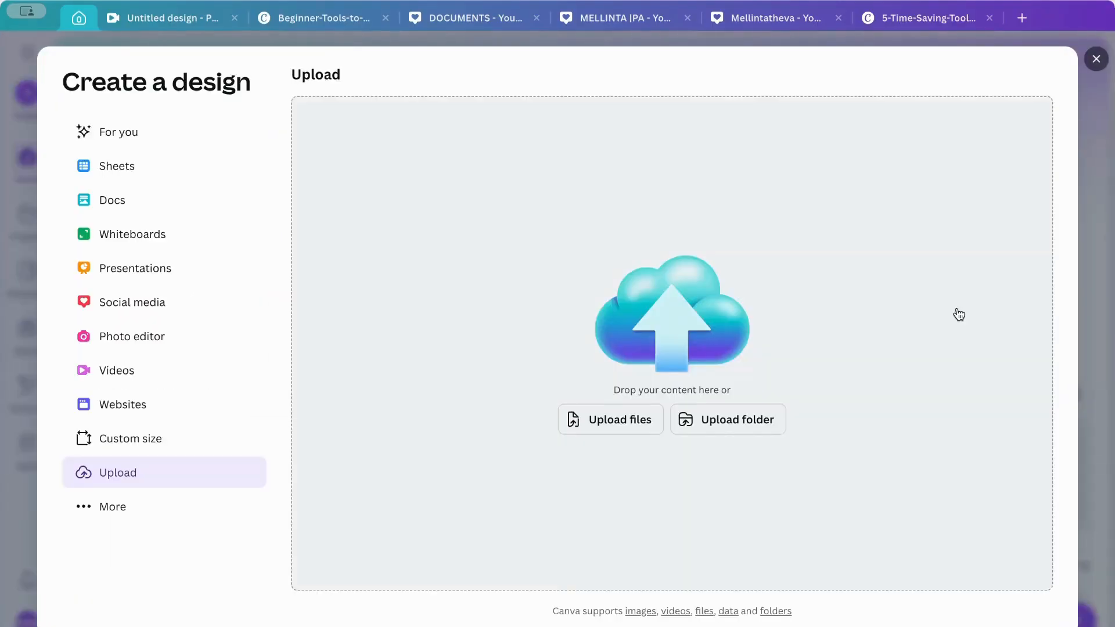
{"action": "left_click", "coordinate": [619, 424]}
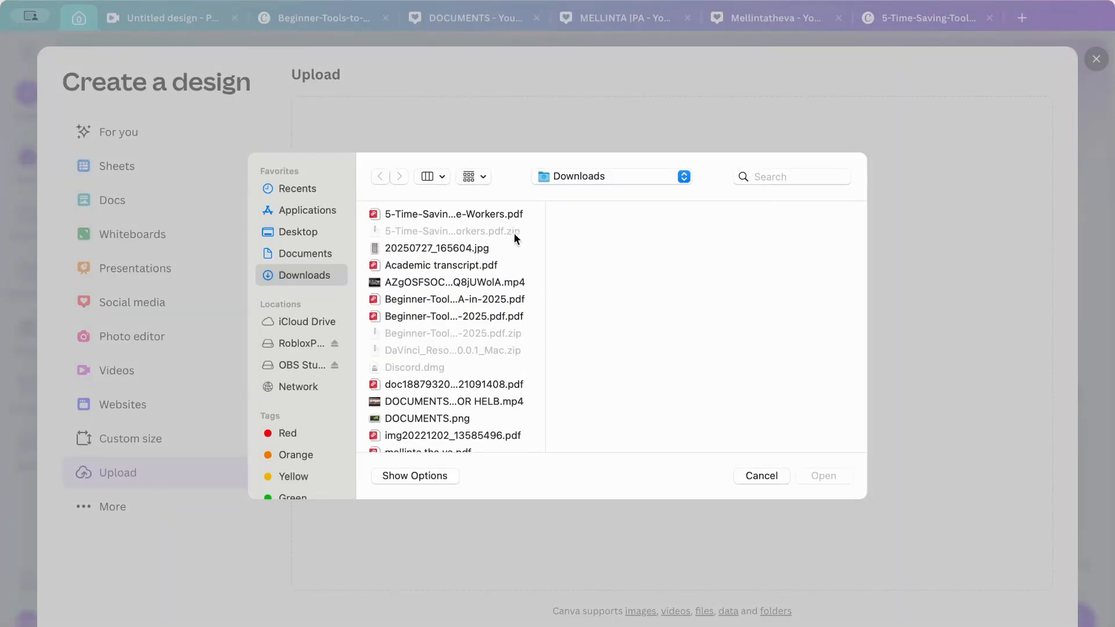
{"action": "left_click", "coordinate": [506, 216]}
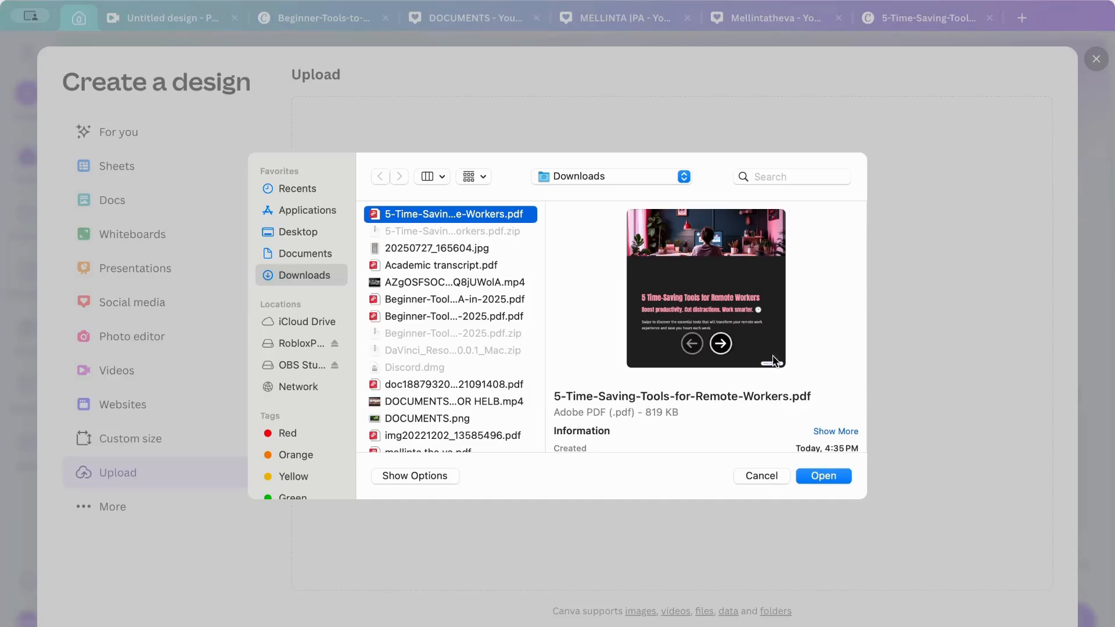
{"action": "left_click", "coordinate": [821, 477]}
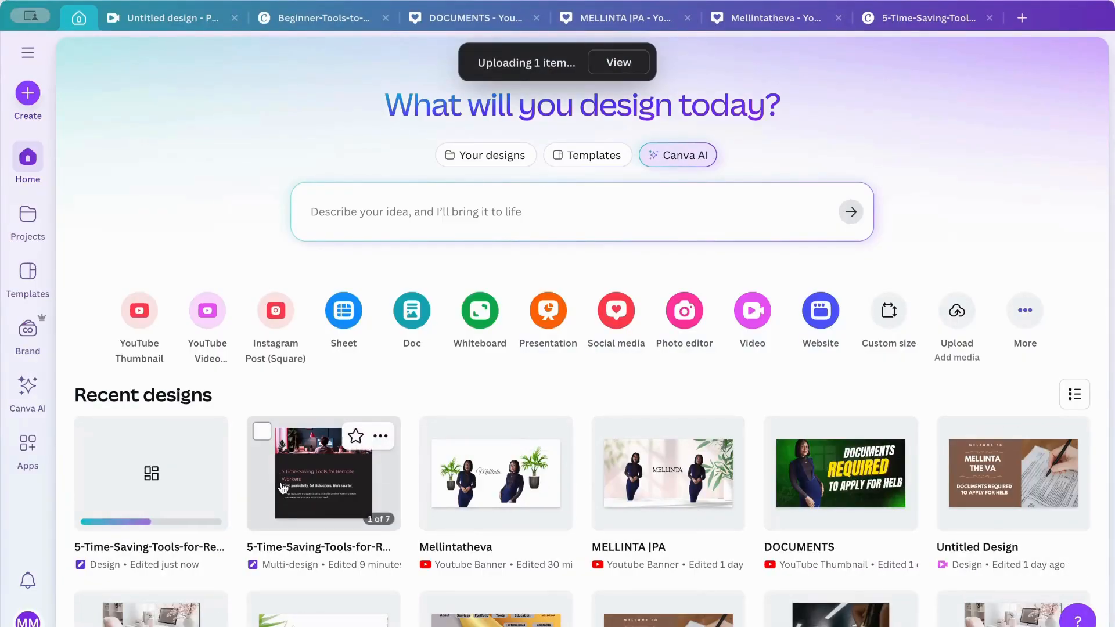
{"action": "left_click", "coordinate": [177, 480]}
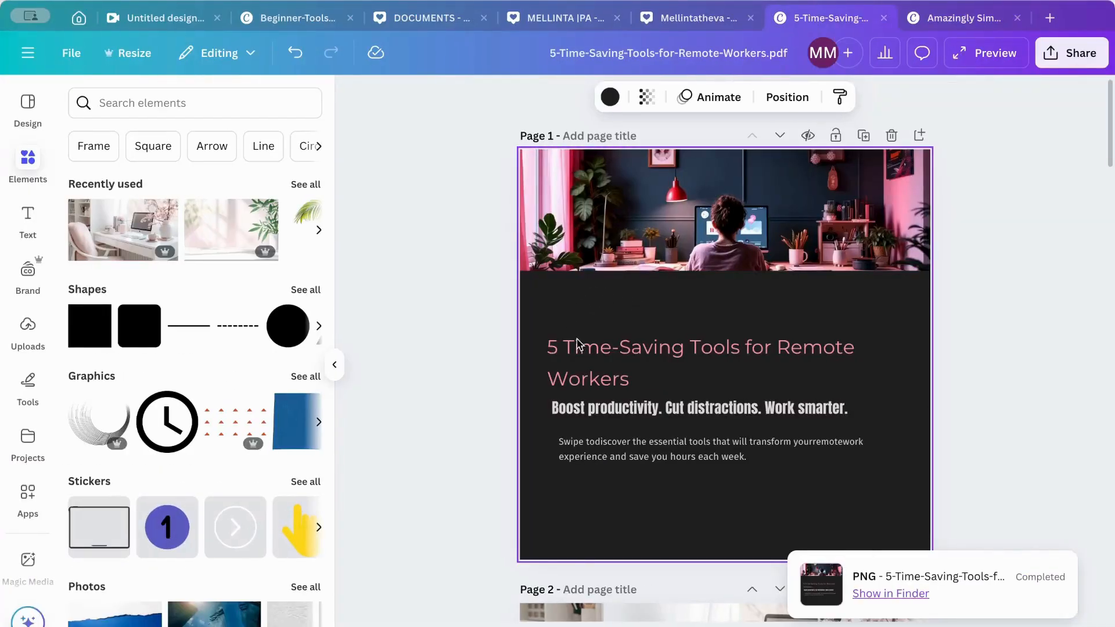
- Look through the carousel's pages and add a blank page after page 7
{"action": "scroll", "coordinate": [523, 383], "scroll_direction": "down", "scroll_amount": 5}
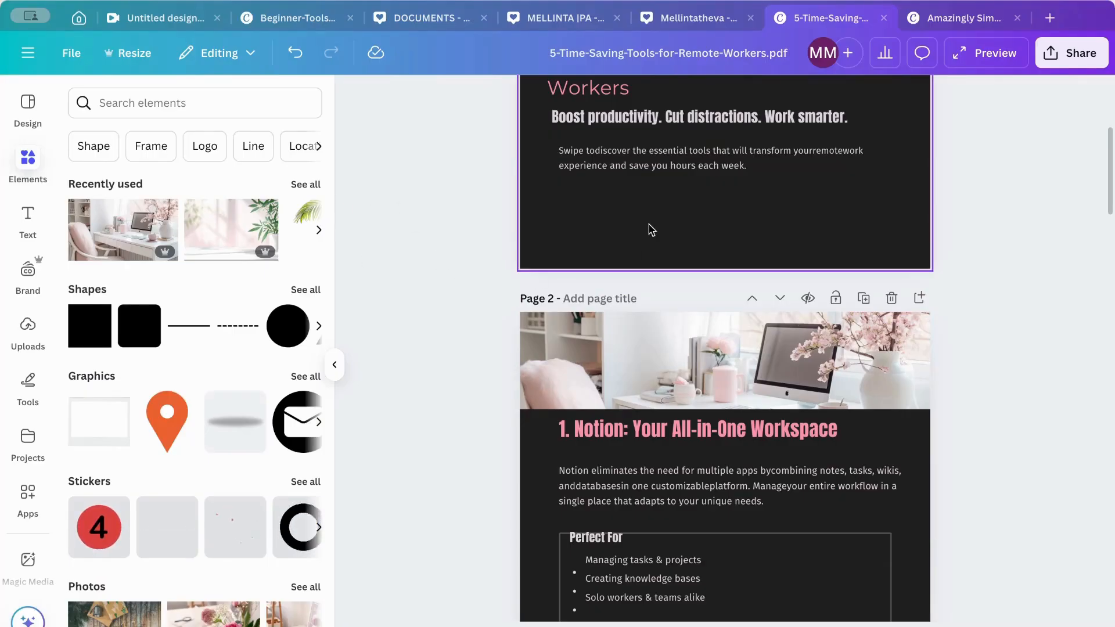
{"action": "scroll", "coordinate": [650, 229], "scroll_direction": "up", "scroll_amount": 6}
{"action": "scroll", "coordinate": [651, 229], "scroll_direction": "down", "scroll_amount": 9}
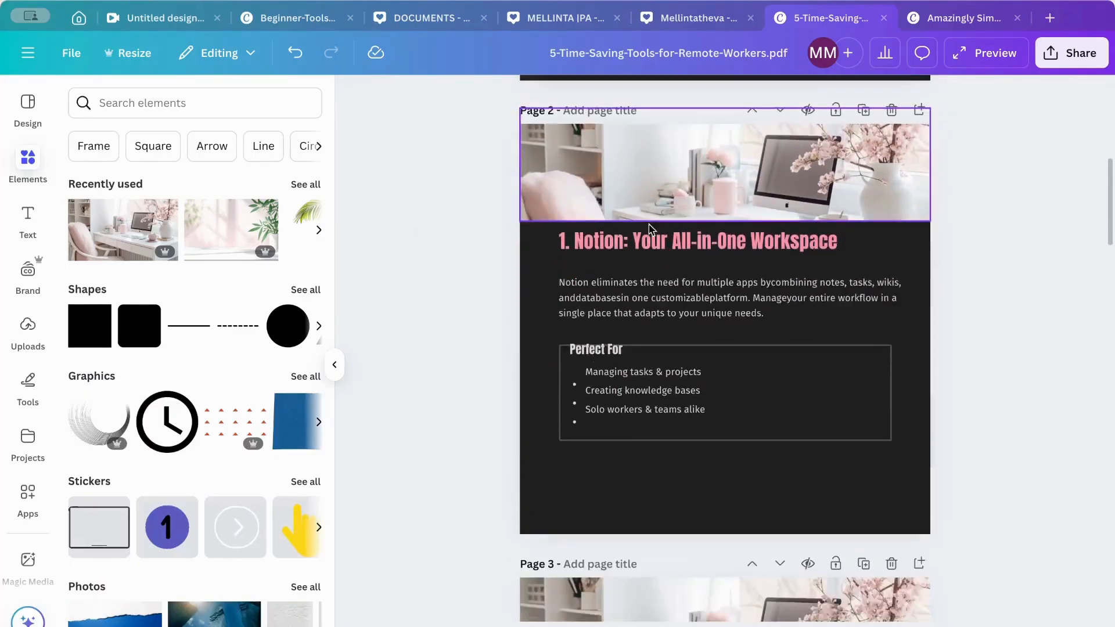
{"action": "scroll", "coordinate": [650, 229], "scroll_direction": "down", "scroll_amount": 20}
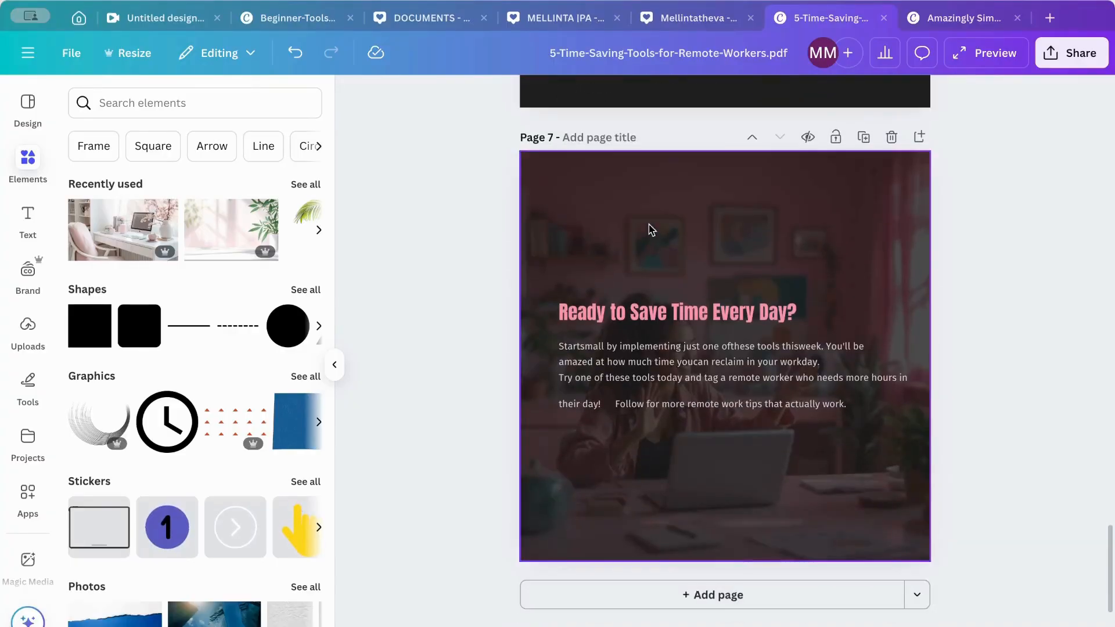
{"action": "scroll", "coordinate": [650, 230], "scroll_direction": "up", "scroll_amount": 8}
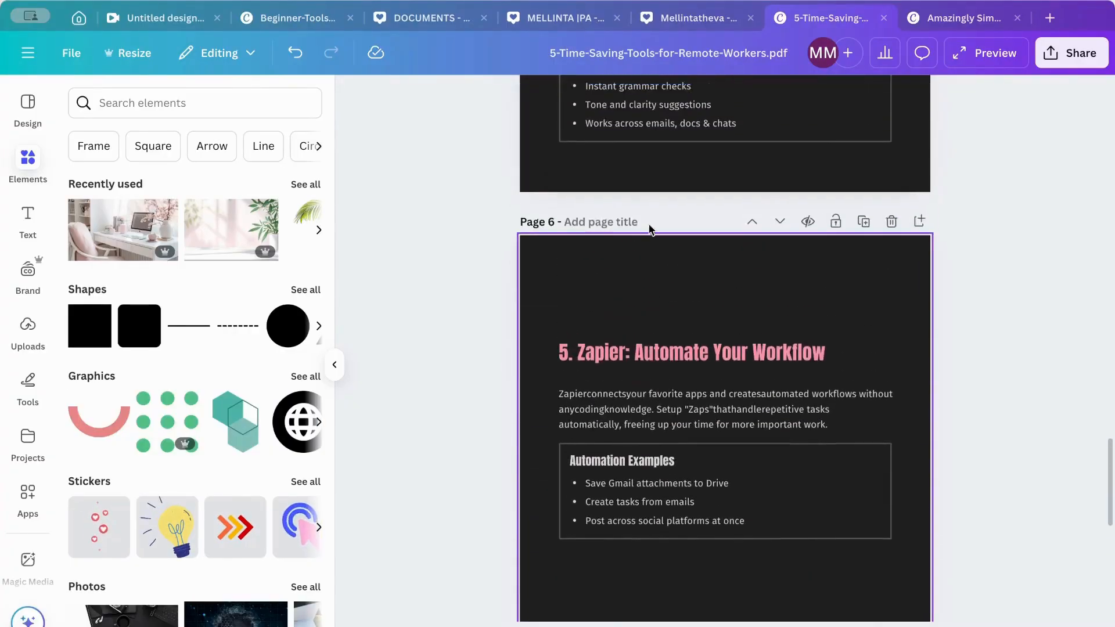
{"action": "scroll", "coordinate": [649, 227], "scroll_direction": "down", "scroll_amount": 8}
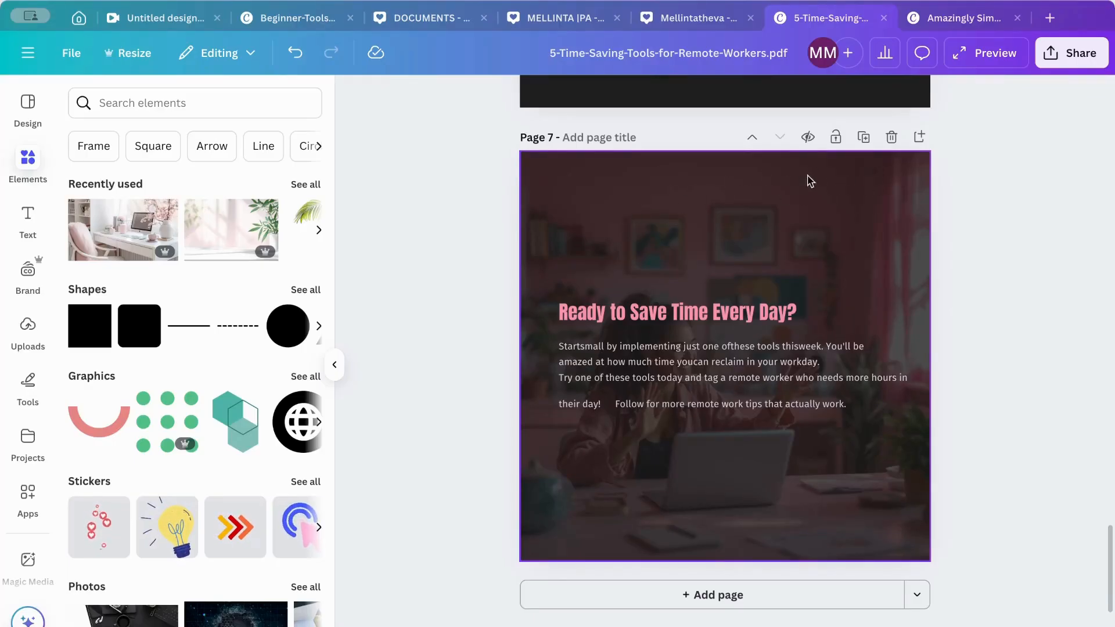
{"action": "left_click", "coordinate": [920, 138]}
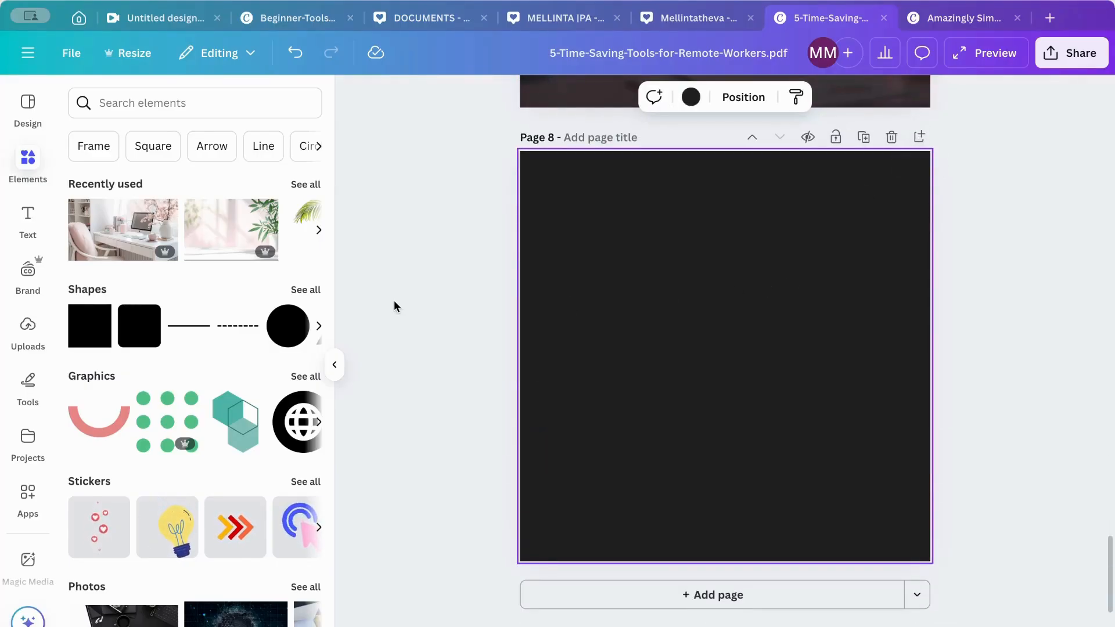
- Place the recently used pink desk photo at the top of page 8 and enlarge it to the full page width
{"action": "left_click", "coordinate": [131, 233]}
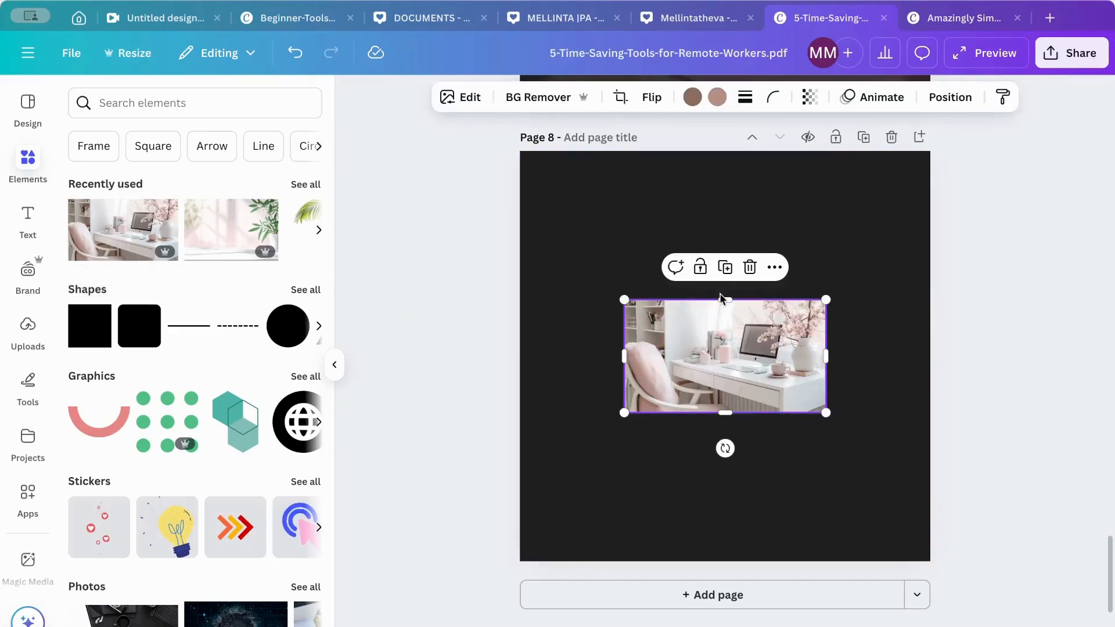
{"action": "left_click_drag", "start_coordinate": [691, 373], "coordinate": [585, 216]}
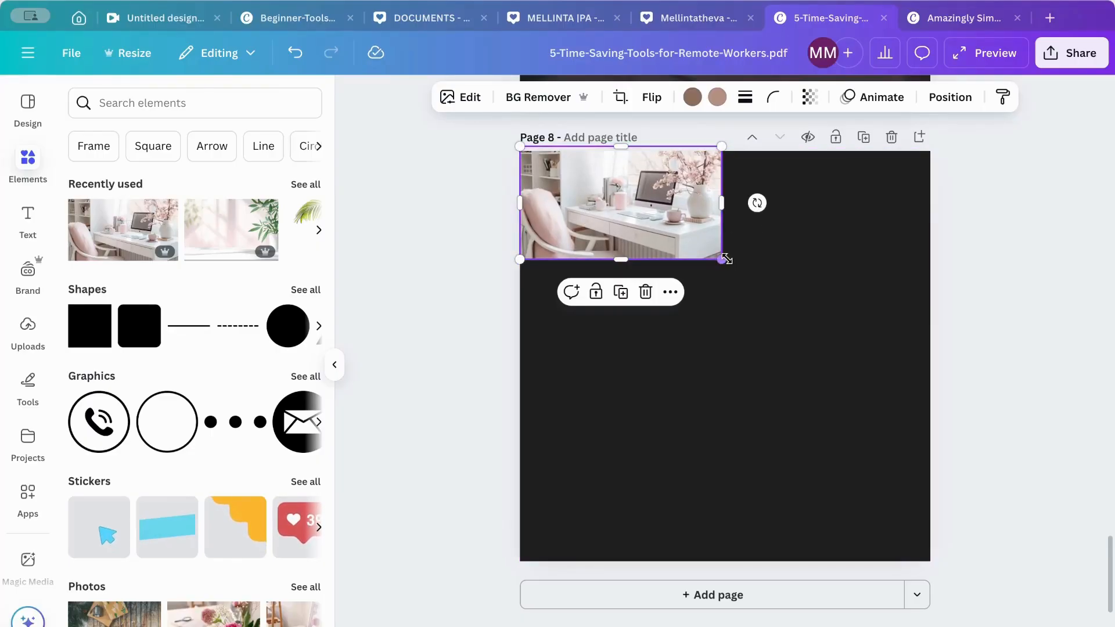
{"action": "left_click_drag", "start_coordinate": [724, 258], "coordinate": [933, 376]}
{"action": "left_click", "coordinate": [718, 442]}
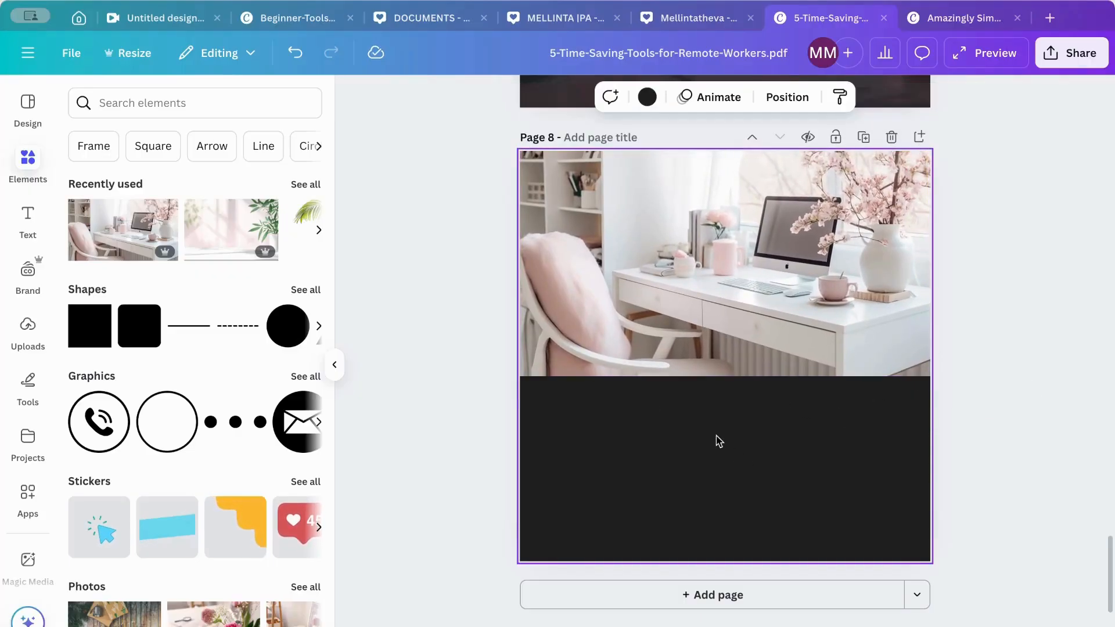
- Add a body text box reading ZOOM below the desk photo on page 8
{"action": "left_click", "coordinate": [29, 218]}
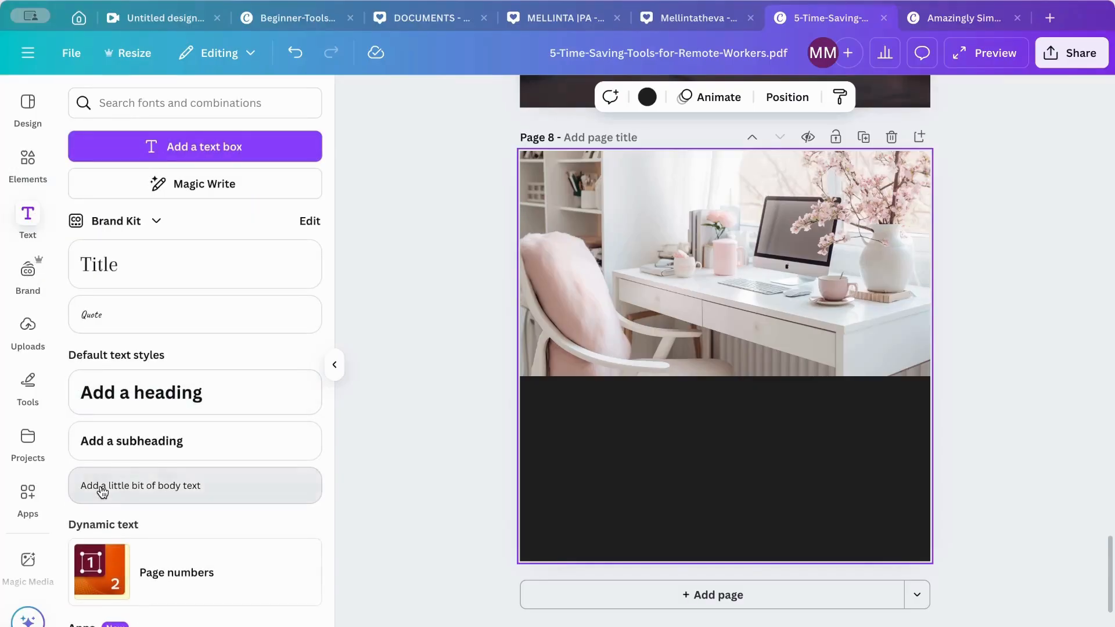
{"action": "left_click", "coordinate": [102, 491]}
{"action": "left_click", "coordinate": [870, 349]}
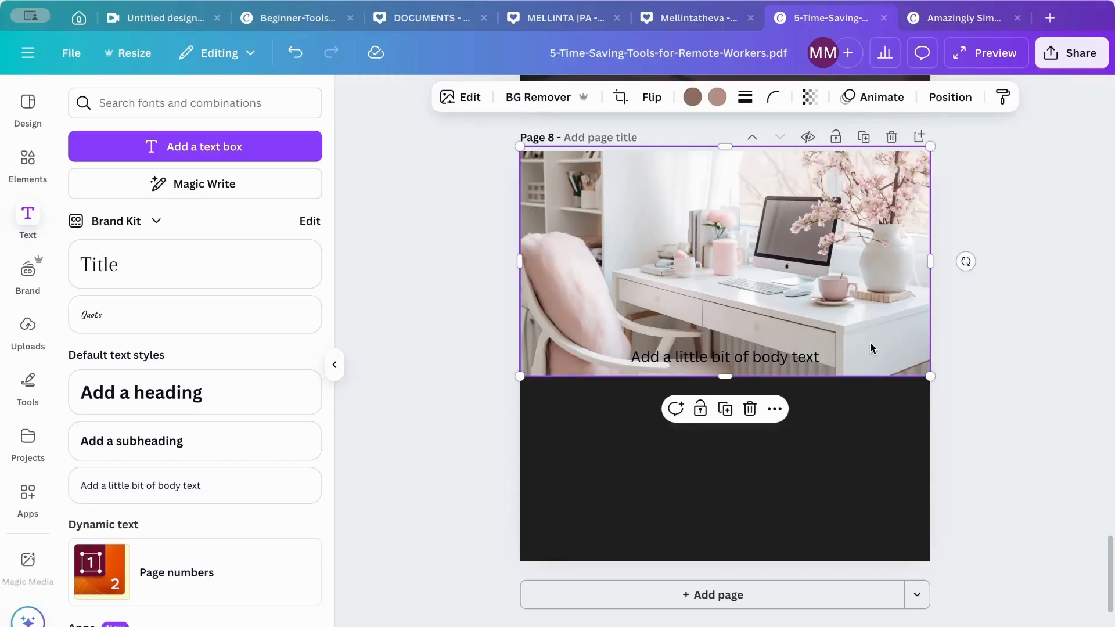
{"action": "left_click_drag", "start_coordinate": [796, 364], "coordinate": [796, 462]}
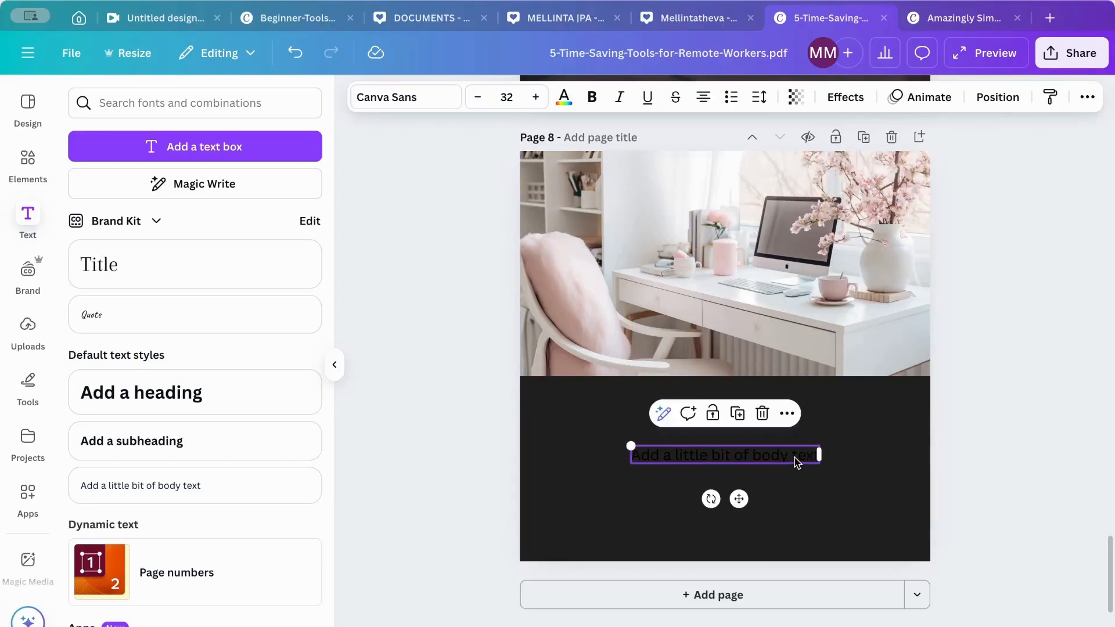
{"action": "double_click", "coordinate": [796, 458]}
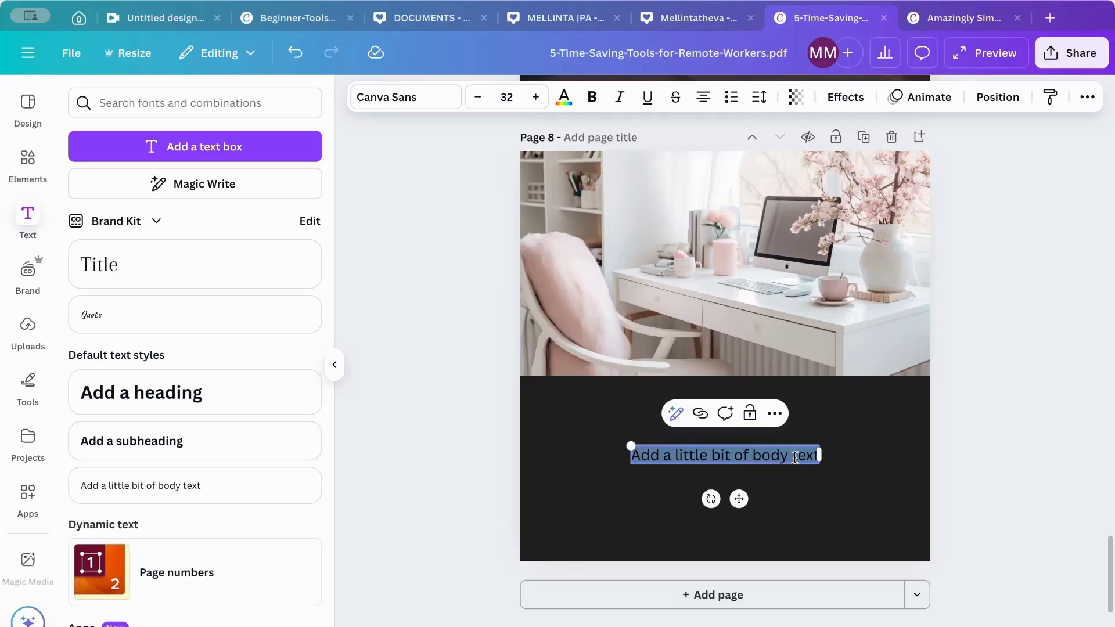
{"action": "type", "text": "ZOOM"}
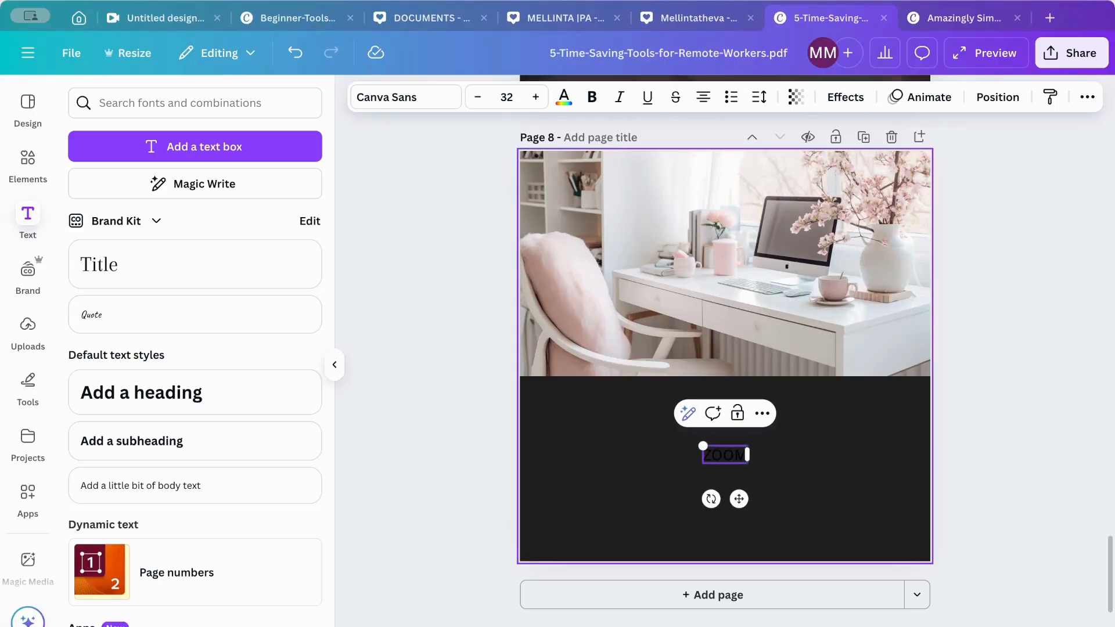
- Recolor the ZOOM text to the light neon pink document color (#e0d6de), replacing its black across all pages
{"action": "left_click", "coordinate": [563, 97]}
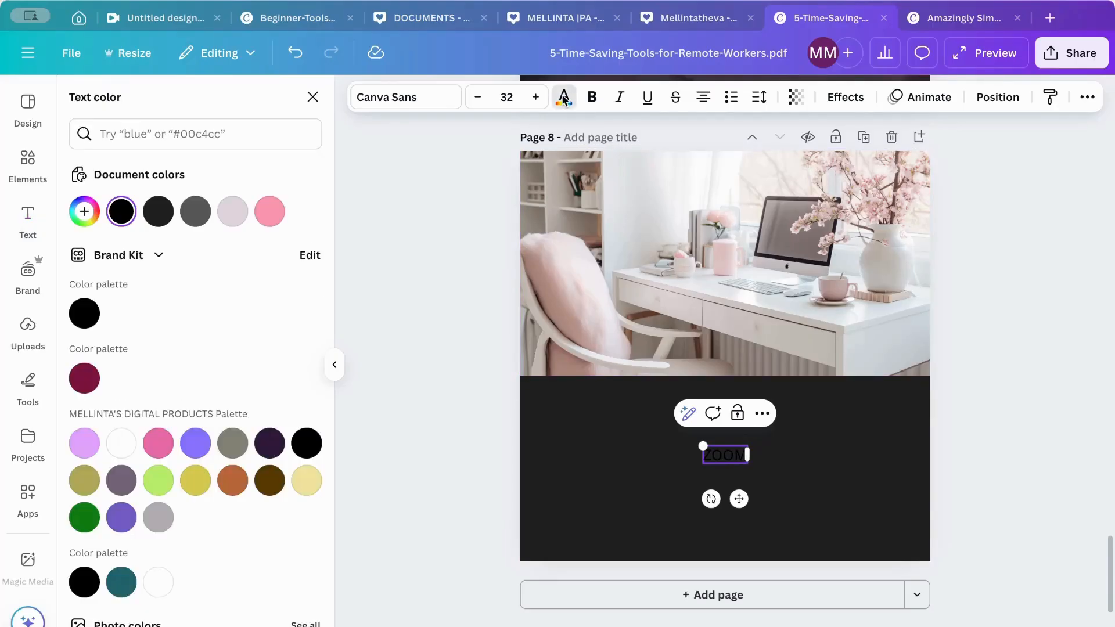
{"action": "left_click", "coordinate": [233, 214]}
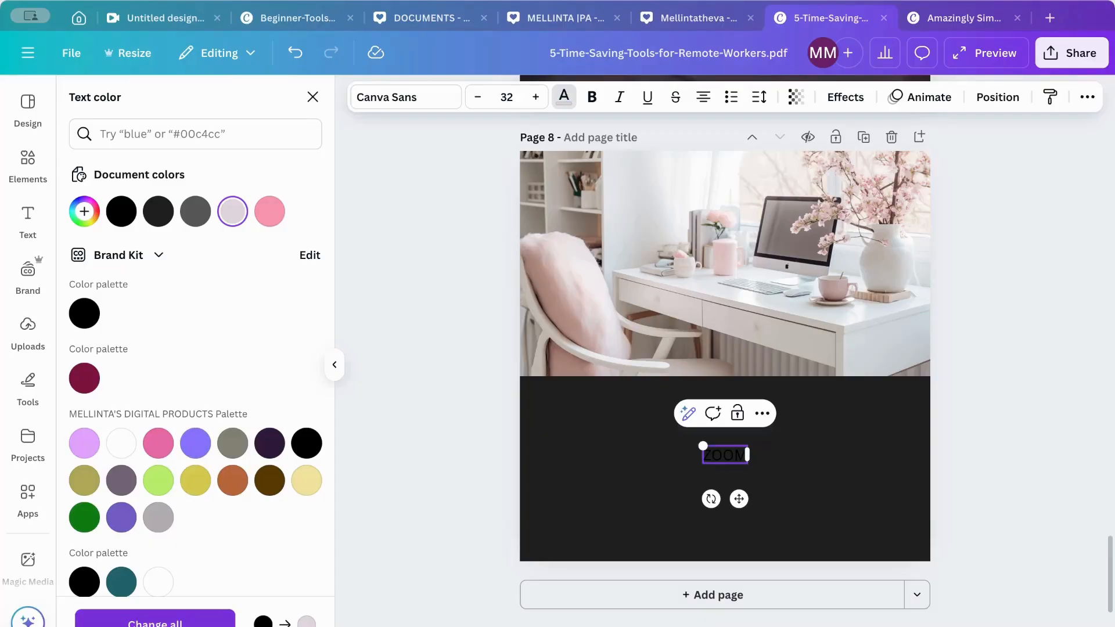
{"action": "left_click", "coordinate": [175, 621]}
{"action": "left_click", "coordinate": [841, 452]}
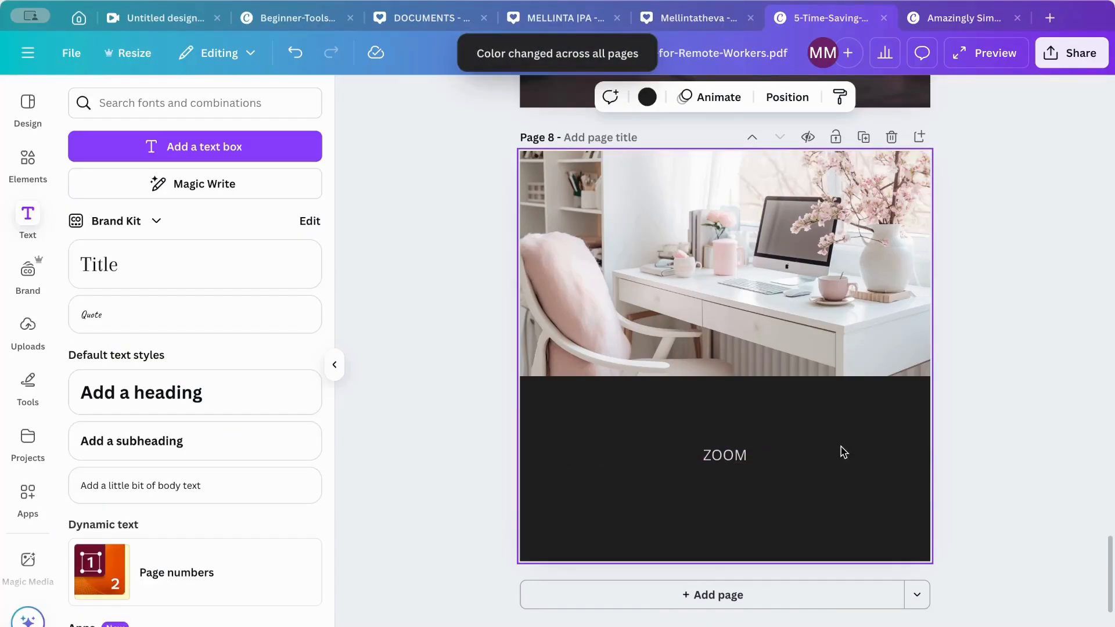
- Reposition the ZOOM text up and to the left, just beneath the photo on page 8
{"action": "left_click", "coordinate": [742, 471]}
{"action": "left_click_drag", "start_coordinate": [739, 462], "coordinate": [645, 434]}
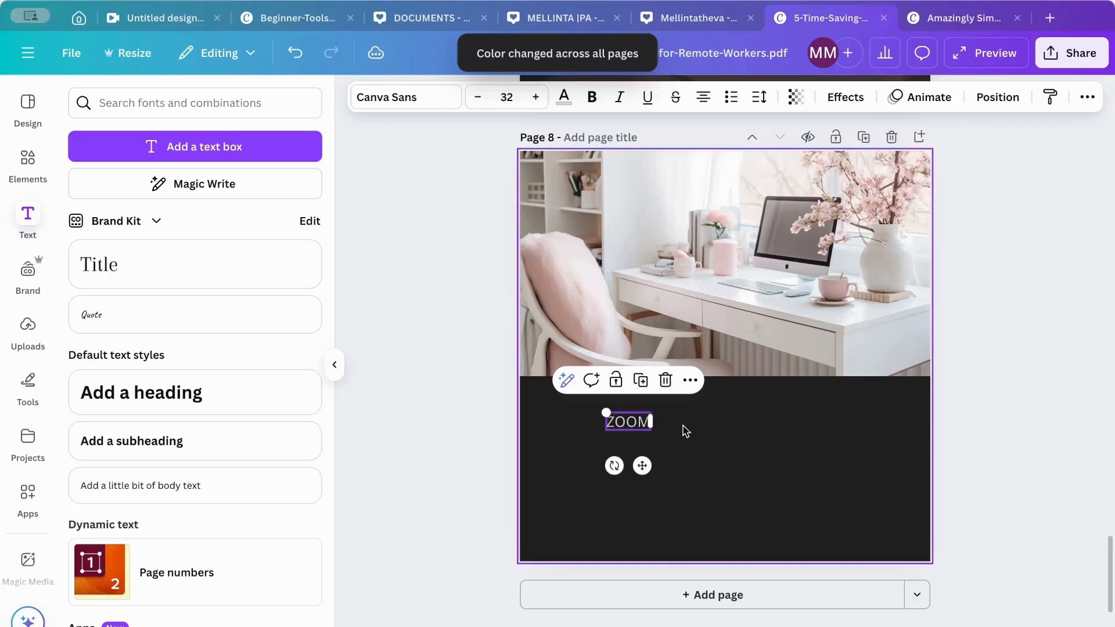
{"action": "left_click", "coordinate": [599, 498]}
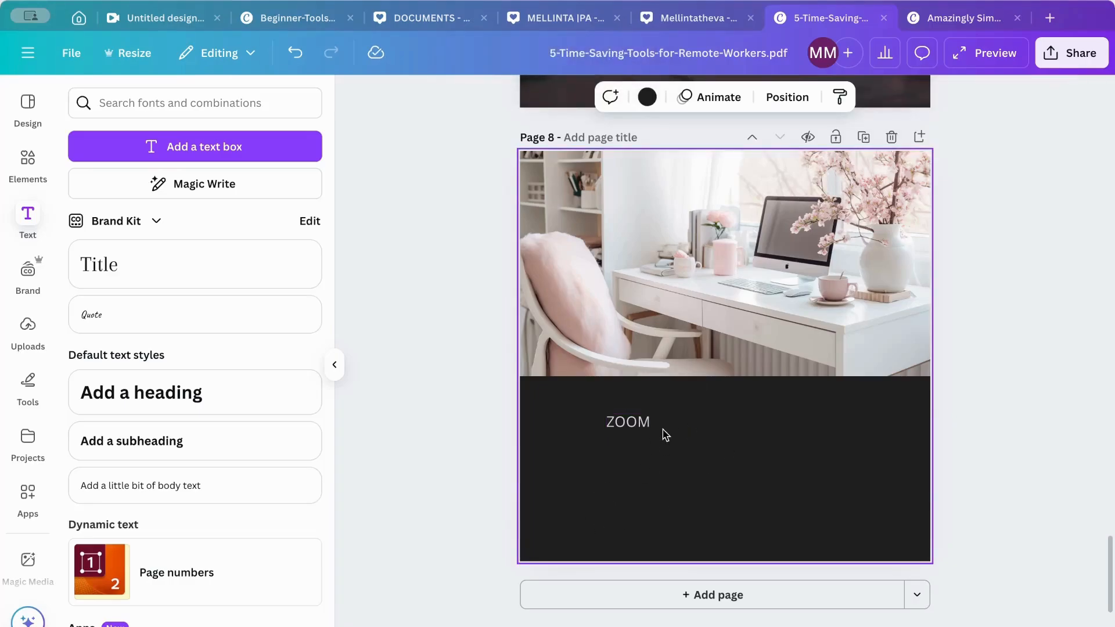
- Return to page 1 and add the dark skyscraper photo from the Elements photos to it
{"action": "scroll", "coordinate": [666, 436], "scroll_direction": "up", "scroll_amount": 15}
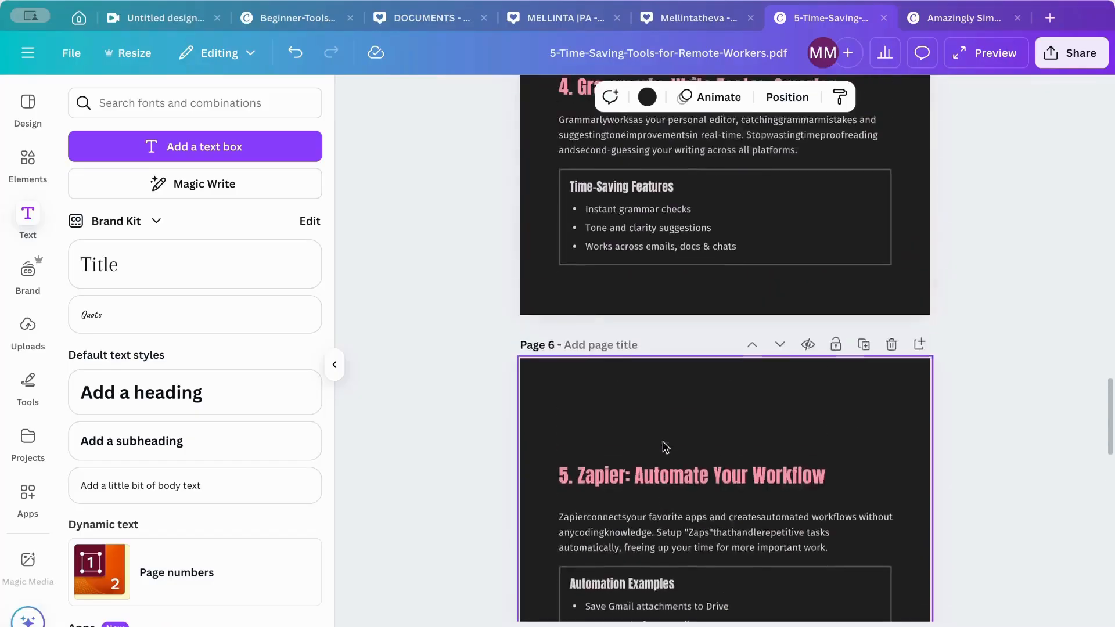
{"action": "scroll", "coordinate": [666, 448], "scroll_direction": "up", "scroll_amount": 20}
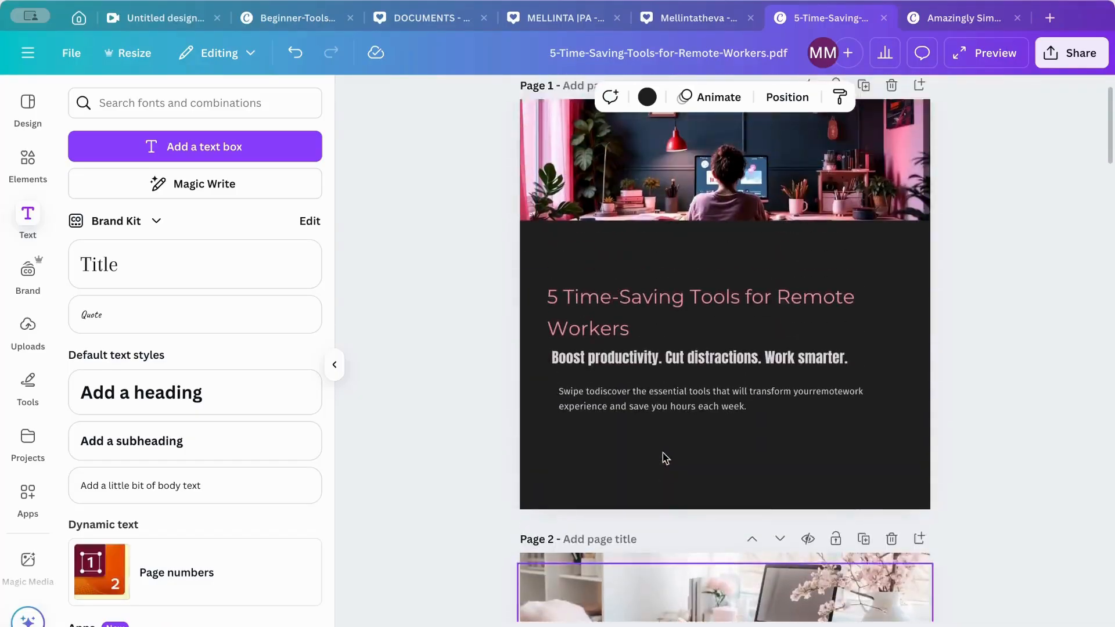
{"action": "scroll", "coordinate": [666, 458], "scroll_direction": "up", "scroll_amount": 2}
{"action": "left_click", "coordinate": [664, 250]}
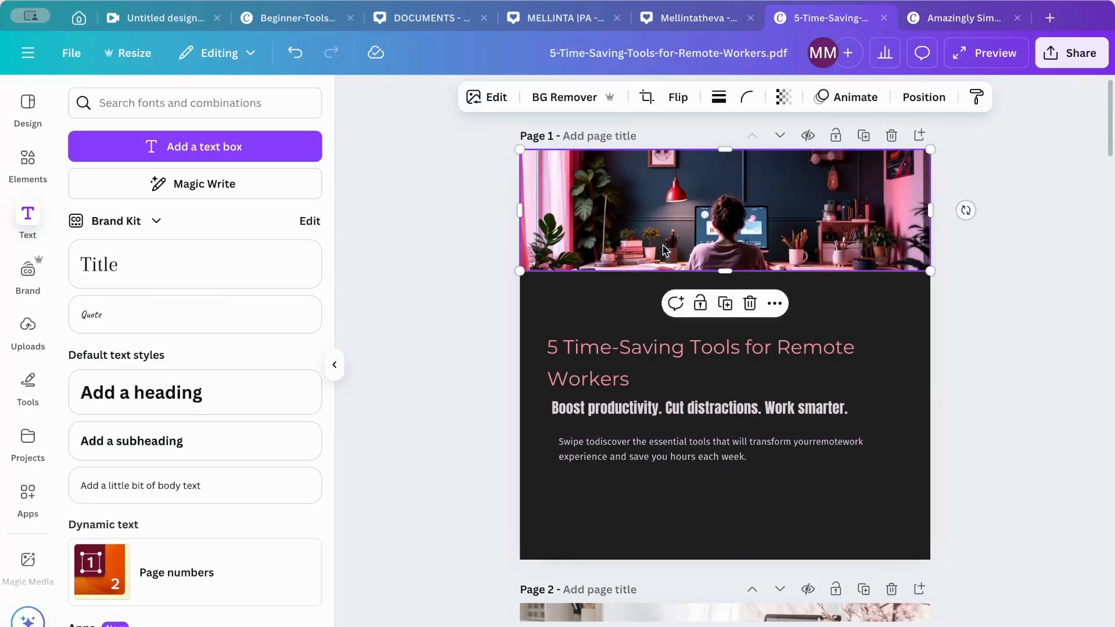
{"action": "left_click", "coordinate": [27, 156]}
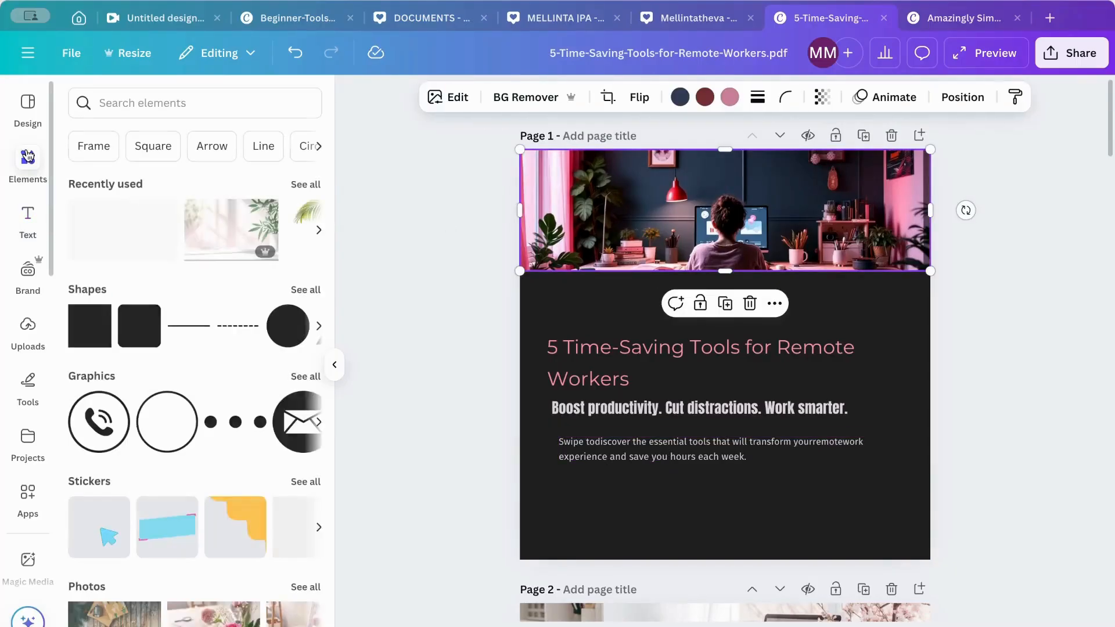
{"action": "left_click", "coordinate": [114, 103]}
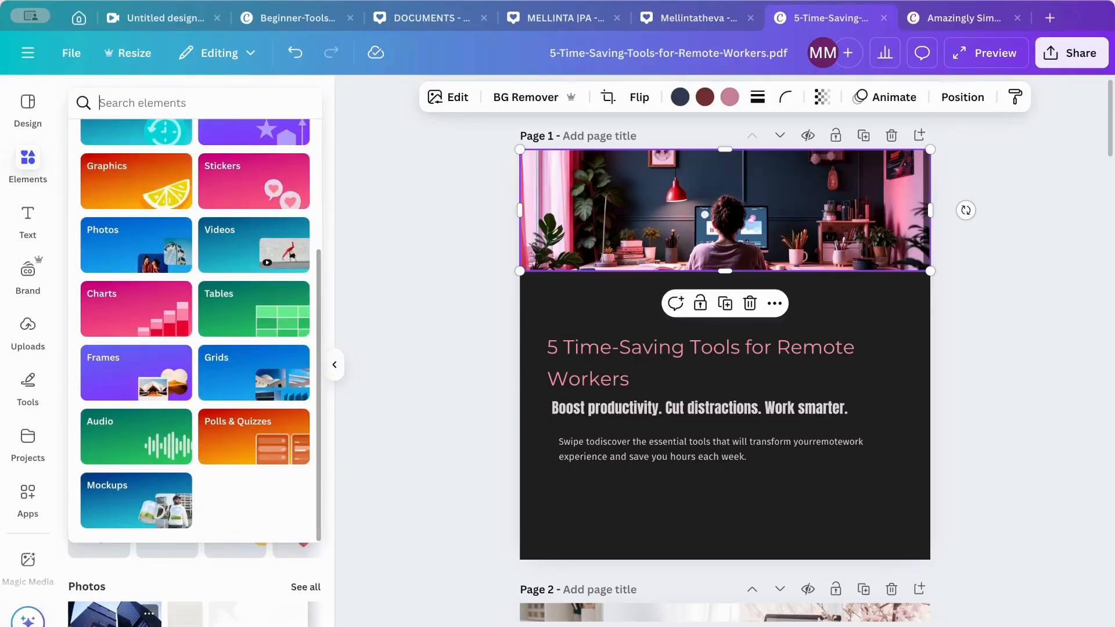
{"action": "left_click", "coordinate": [116, 615]}
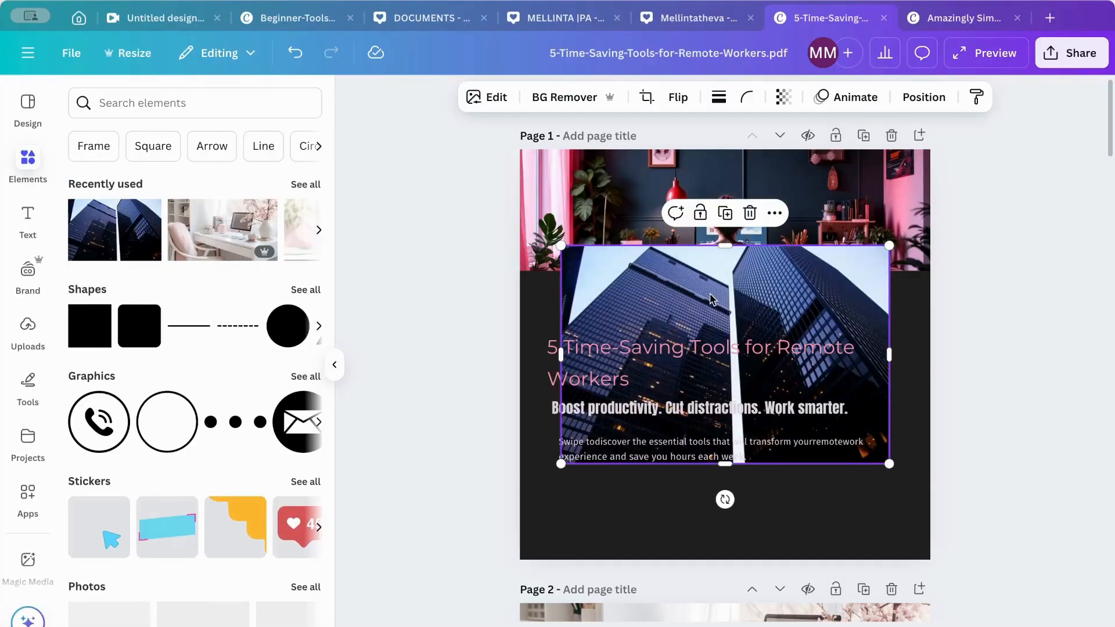
{"action": "mouse_move", "coordinate": [717, 293]}
{"action": "left_mouse_down"}
{"action": "mouse_move", "coordinate": [705, 216]}
{"action": "mouse_move", "coordinate": [709, 273]}
{"action": "left_mouse_up"}
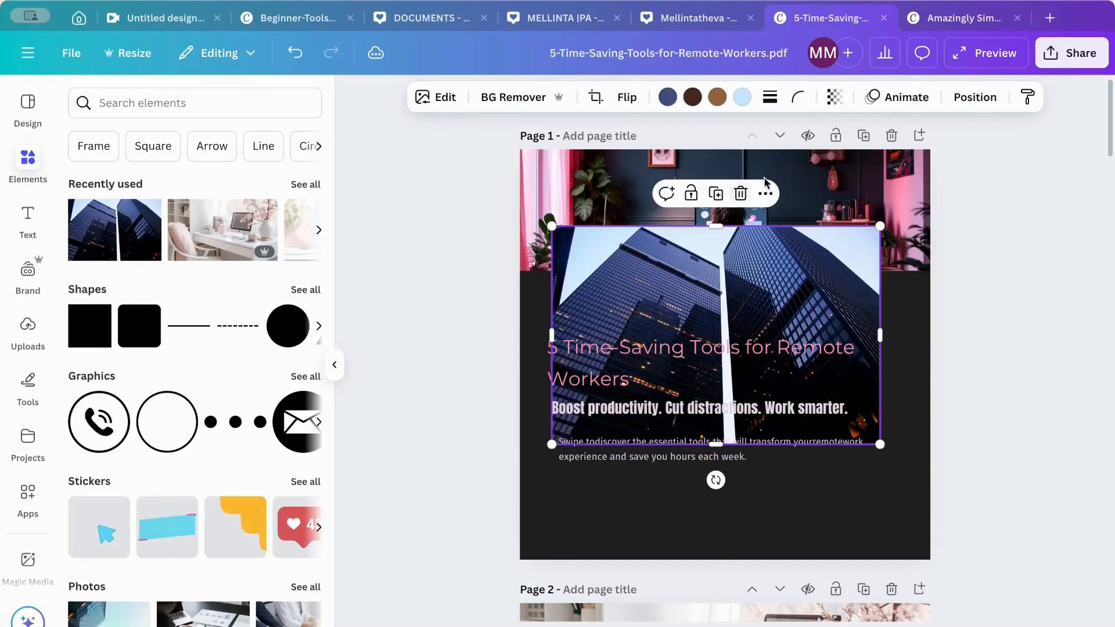
- Delete page 1's original header image and fit the skyscraper photo across the full page width above the title
{"action": "left_click", "coordinate": [784, 181]}
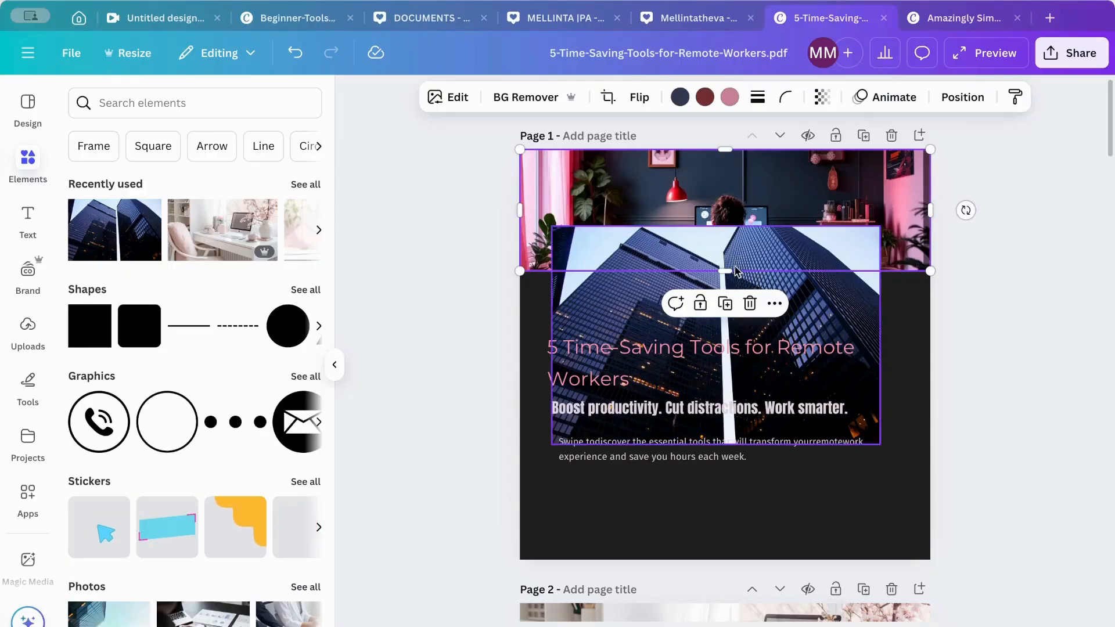
{"action": "left_click", "coordinate": [750, 303]}
{"action": "left_click_drag", "start_coordinate": [765, 283], "coordinate": [735, 197]}
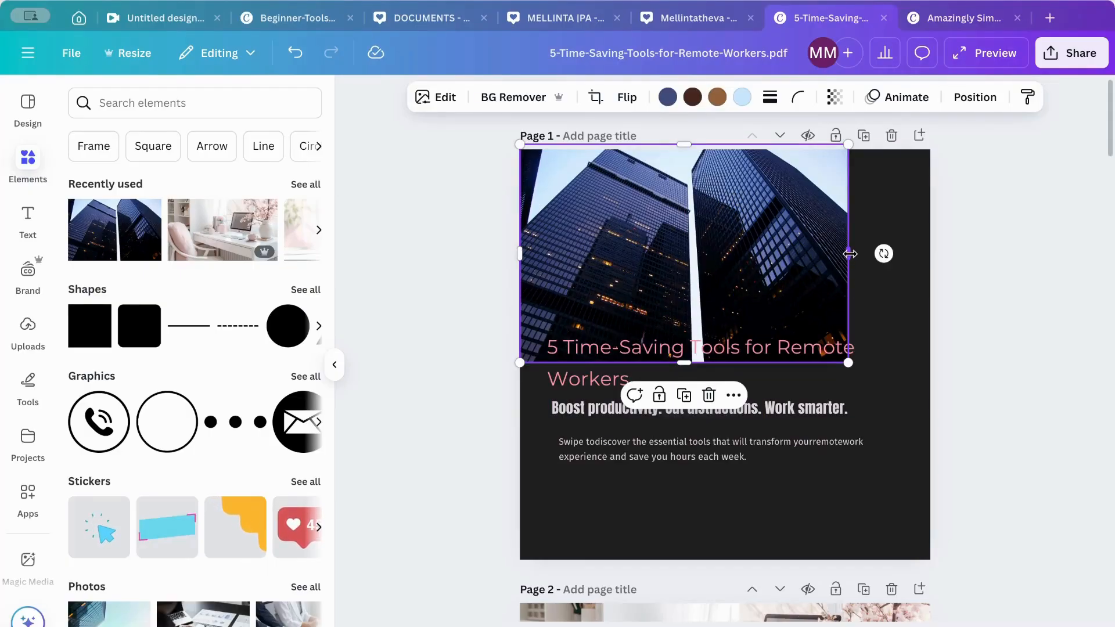
{"action": "left_click_drag", "start_coordinate": [849, 254], "coordinate": [942, 255]}
{"action": "left_click_drag", "start_coordinate": [733, 364], "coordinate": [737, 317]}
{"action": "scroll", "coordinate": [1111, 267], "scroll_direction": "down", "scroll_amount": 2}
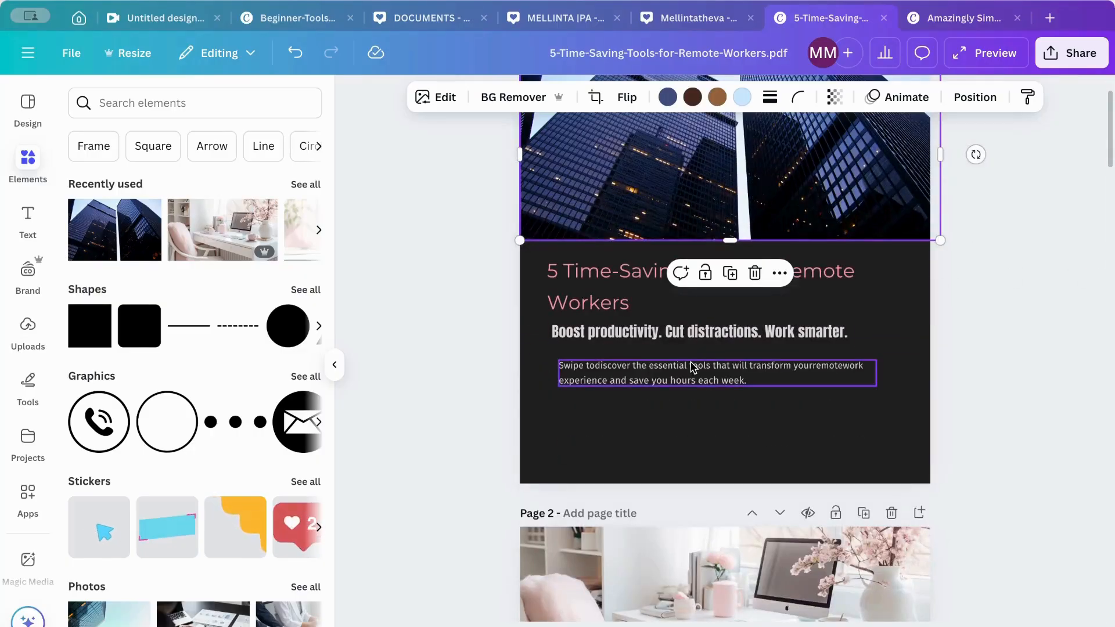
{"action": "scroll", "coordinate": [834, 372], "scroll_direction": "up", "scroll_amount": 2}
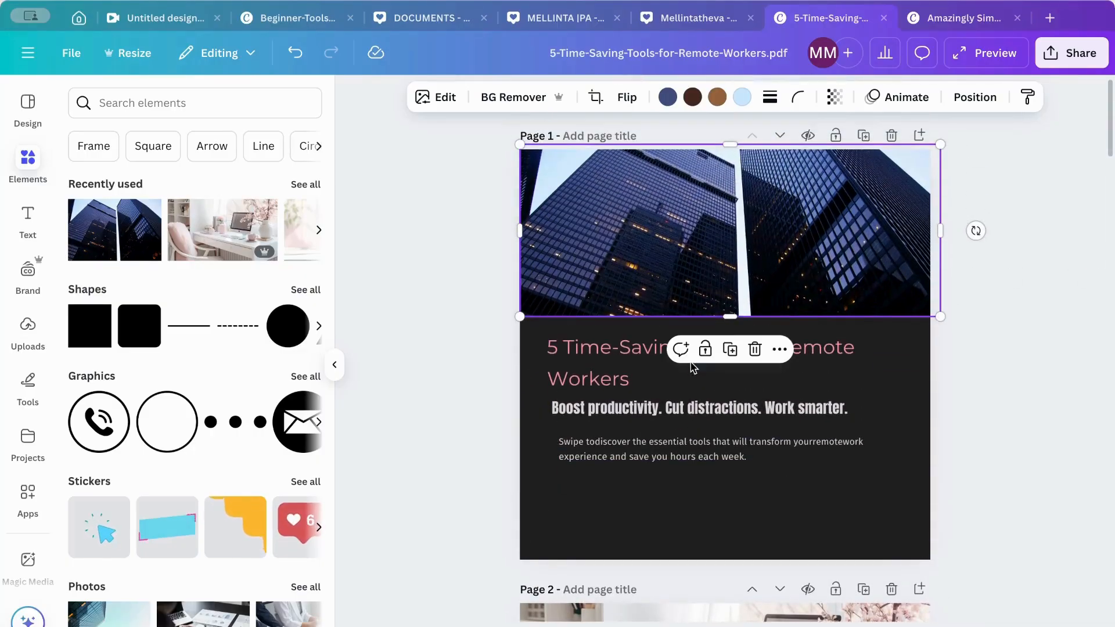
- Try the light neon pink document color (#e0d6de) as page 1's background and undo it
{"action": "left_click", "coordinate": [902, 398]}
{"action": "left_click", "coordinate": [647, 97]}
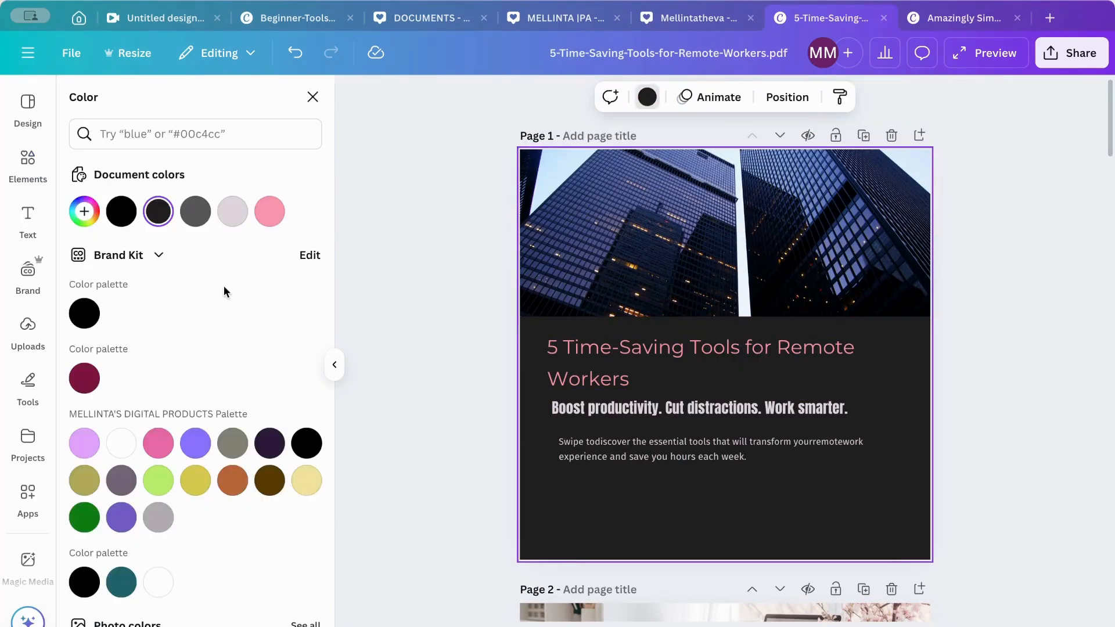
{"action": "left_click", "coordinate": [237, 214]}
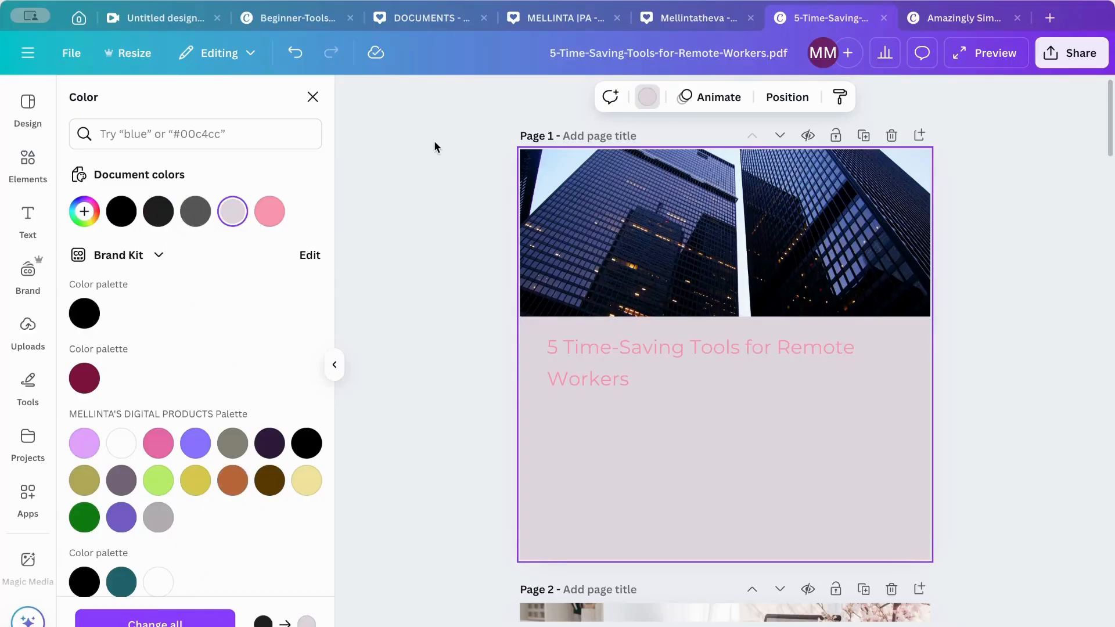
{"action": "left_click", "coordinate": [295, 56]}
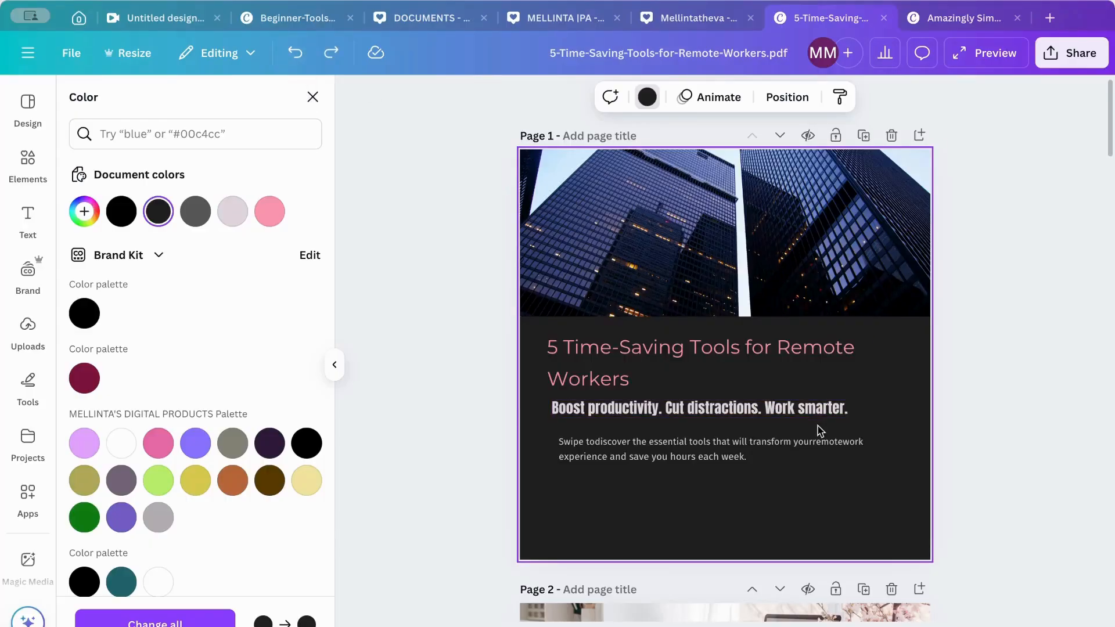
- Change page 1's title font to League Spartan and the "Boost productivity" subtitle font to Horizon
{"action": "scroll", "coordinate": [820, 427], "scroll_direction": "down", "scroll_amount": 5}
{"action": "scroll", "coordinate": [819, 430], "scroll_direction": "down", "scroll_amount": 20}
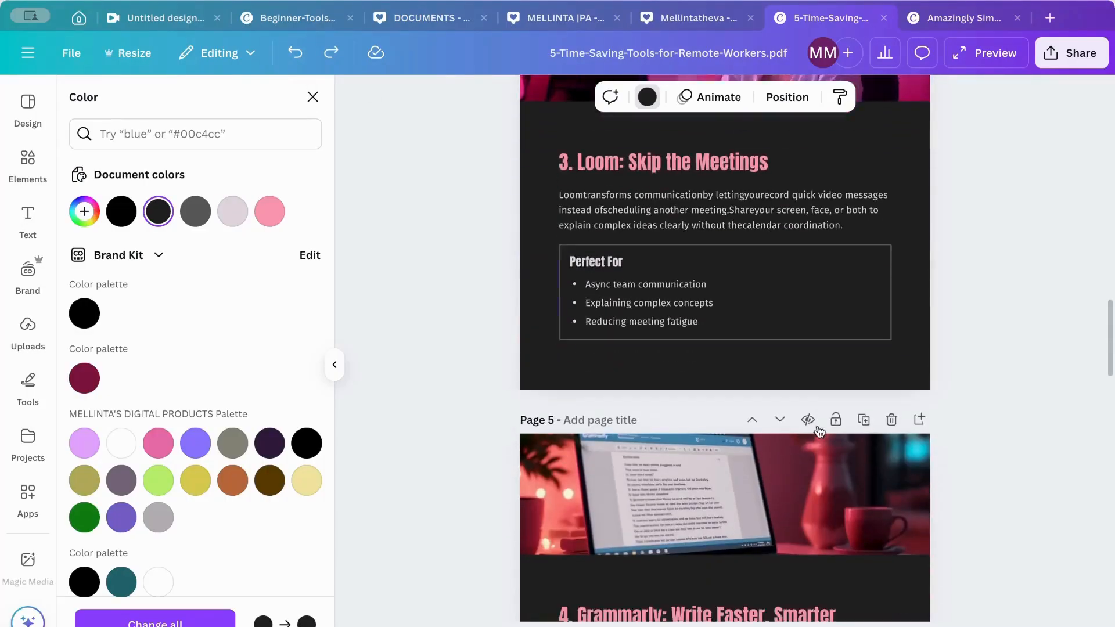
{"action": "scroll", "coordinate": [819, 430], "scroll_direction": "down", "scroll_amount": 17}
{"action": "scroll", "coordinate": [819, 430], "scroll_direction": "up", "scroll_amount": 20}
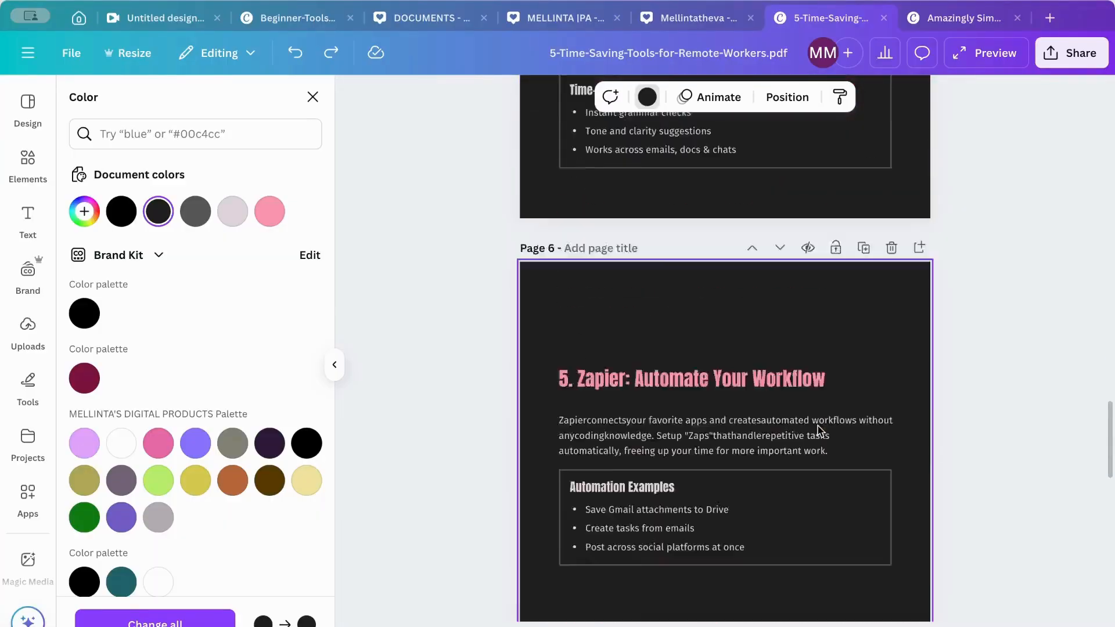
{"action": "scroll", "coordinate": [821, 431], "scroll_direction": "up", "scroll_amount": 14}
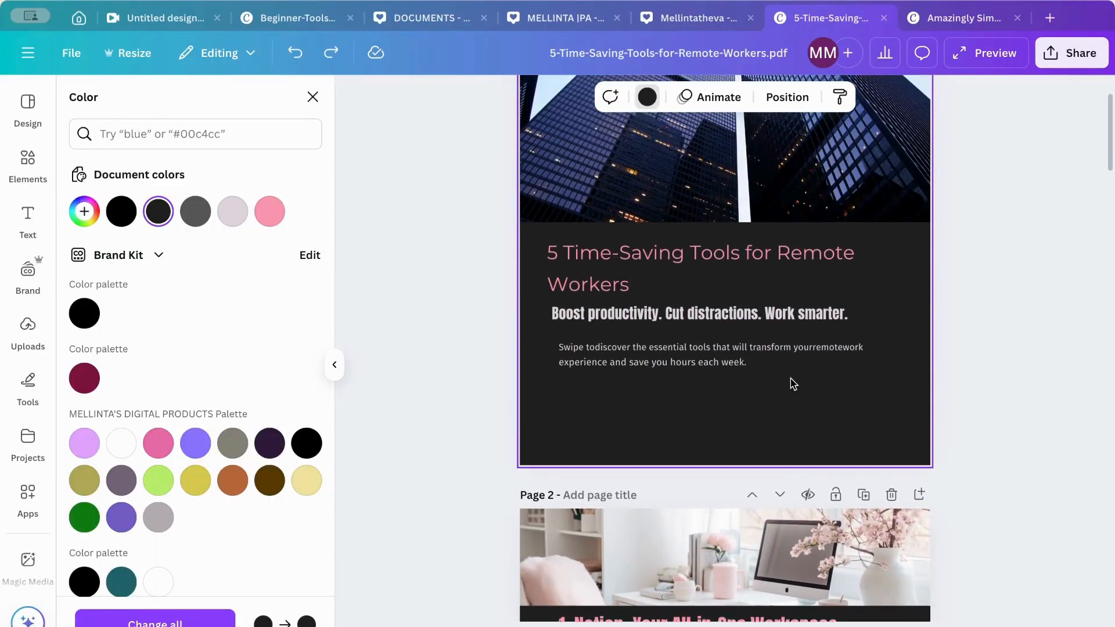
{"action": "left_click", "coordinate": [770, 273]}
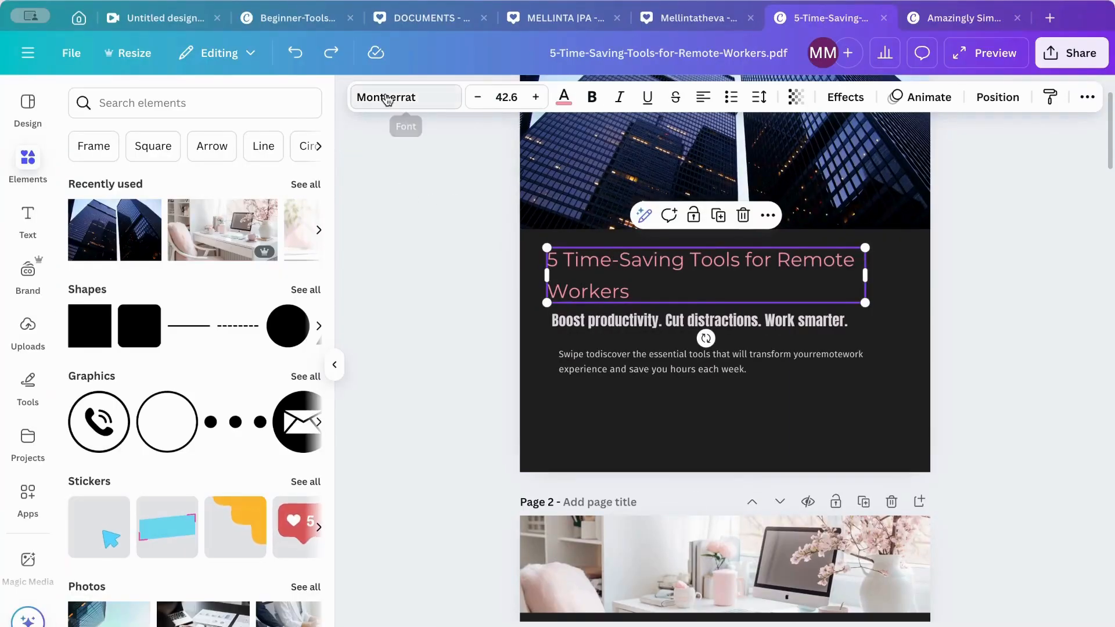
{"action": "left_click", "coordinate": [387, 97]}
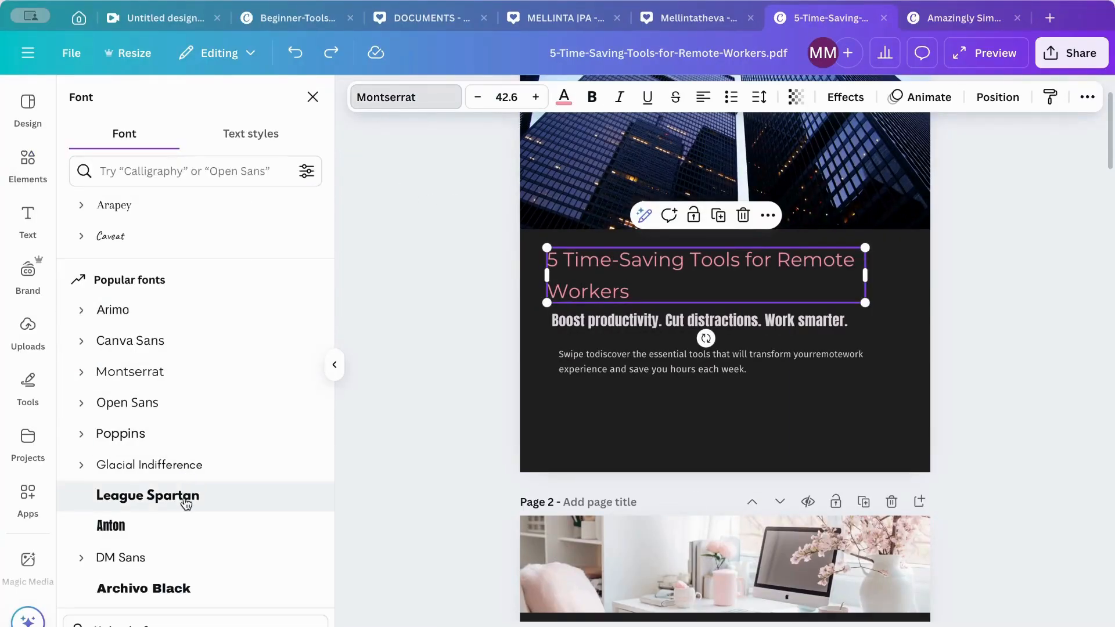
{"action": "left_click", "coordinate": [185, 502]}
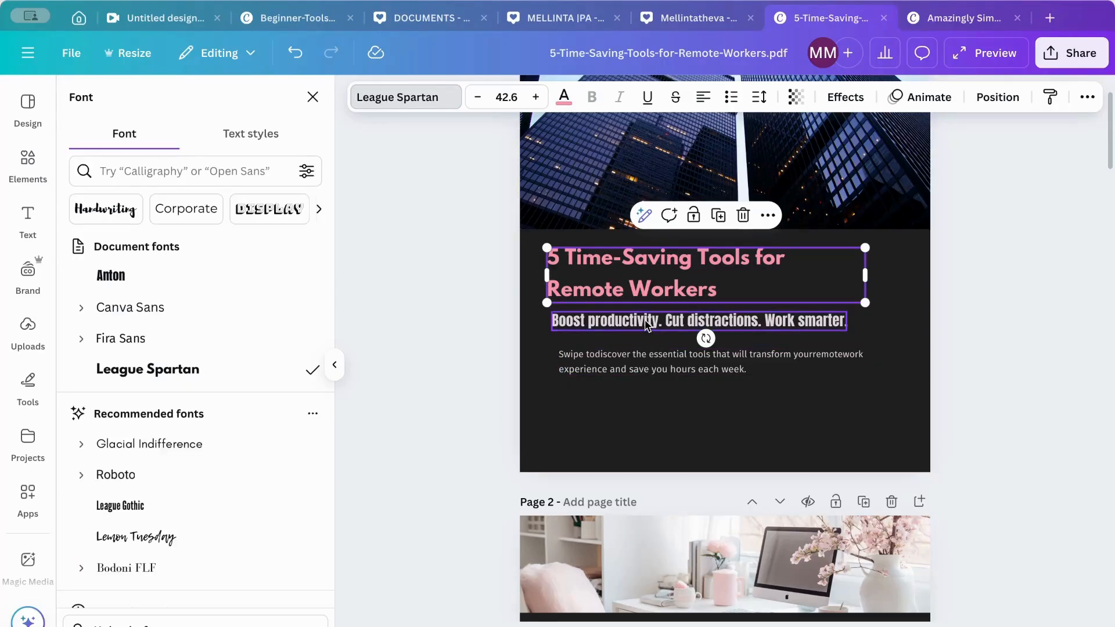
{"action": "left_click", "coordinate": [699, 320]}
{"action": "left_click", "coordinate": [189, 481]}
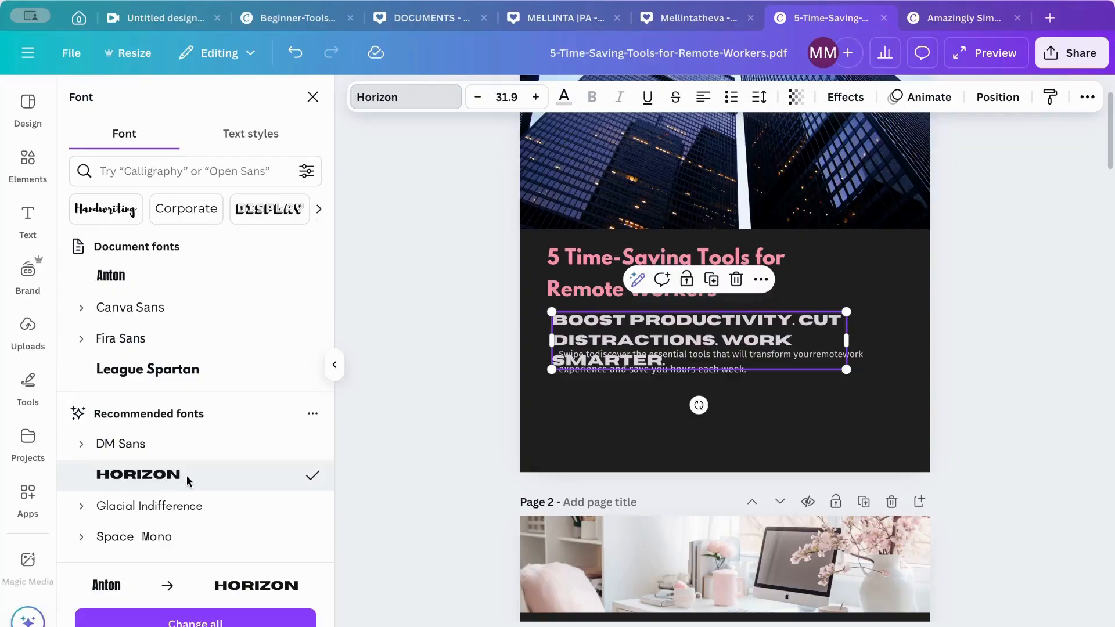
- Rearrange page 1's text so the body paragraph sits below the subtitle and the title aligns with the subtitle's left edge
{"action": "left_click", "coordinate": [853, 278]}
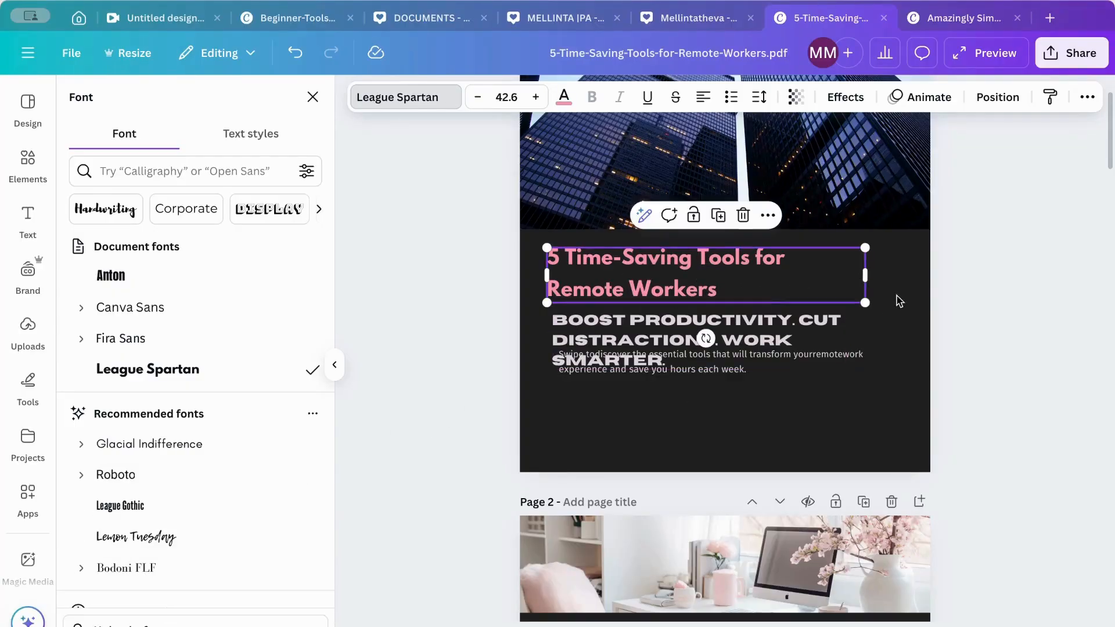
{"action": "left_click", "coordinate": [899, 301]}
{"action": "left_click_drag", "start_coordinate": [772, 363], "coordinate": [728, 408]}
{"action": "left_click", "coordinate": [886, 354]}
{"action": "left_click", "coordinate": [782, 324]}
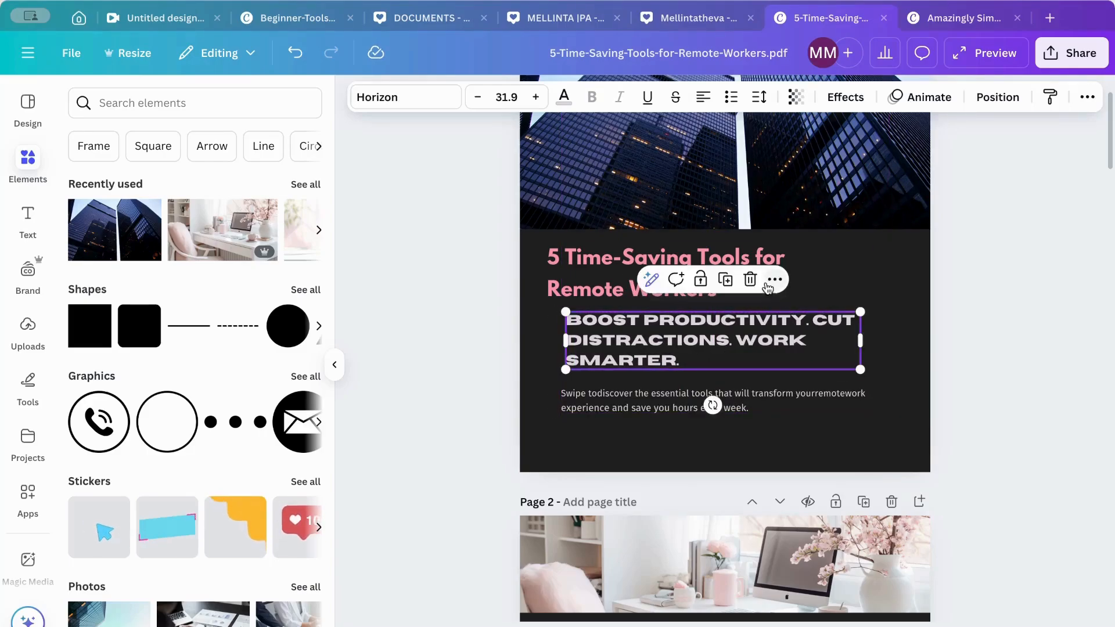
{"action": "left_click_drag", "start_coordinate": [781, 253], "coordinate": [801, 258]}
{"action": "left_click", "coordinate": [927, 373]}
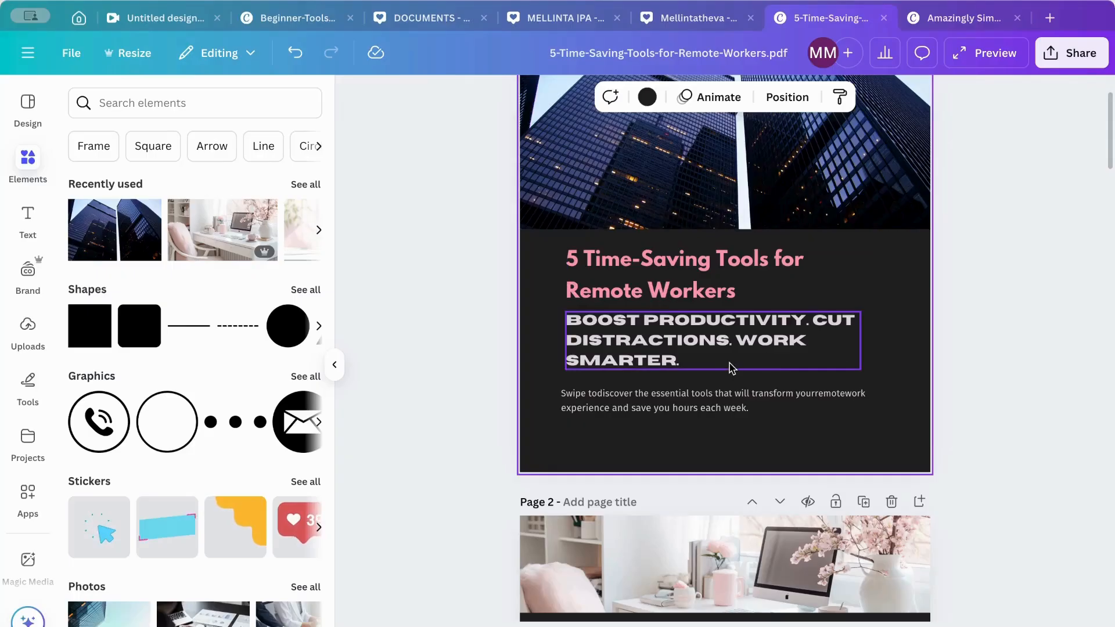
- Insert the missing space between "customizable" and "platform" in page 2's Notion description
{"action": "scroll", "coordinate": [729, 369], "scroll_direction": "down", "scroll_amount": 3}
{"action": "scroll", "coordinate": [729, 368], "scroll_direction": "down", "scroll_amount": 4}
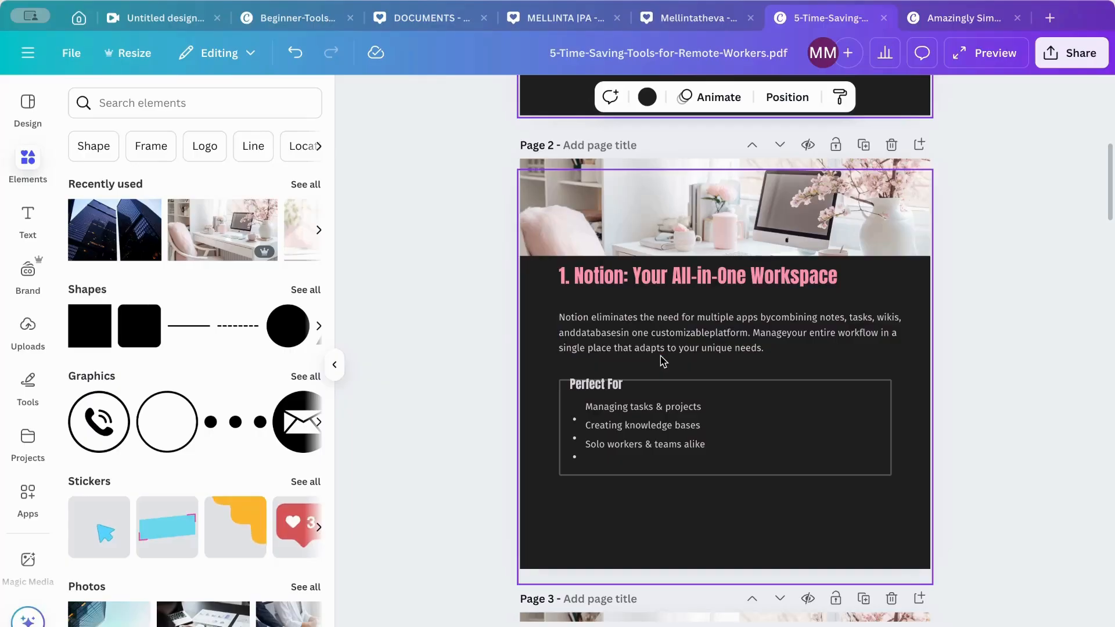
{"action": "left_click", "coordinate": [691, 339]}
{"action": "triple_click", "coordinate": [720, 337]}
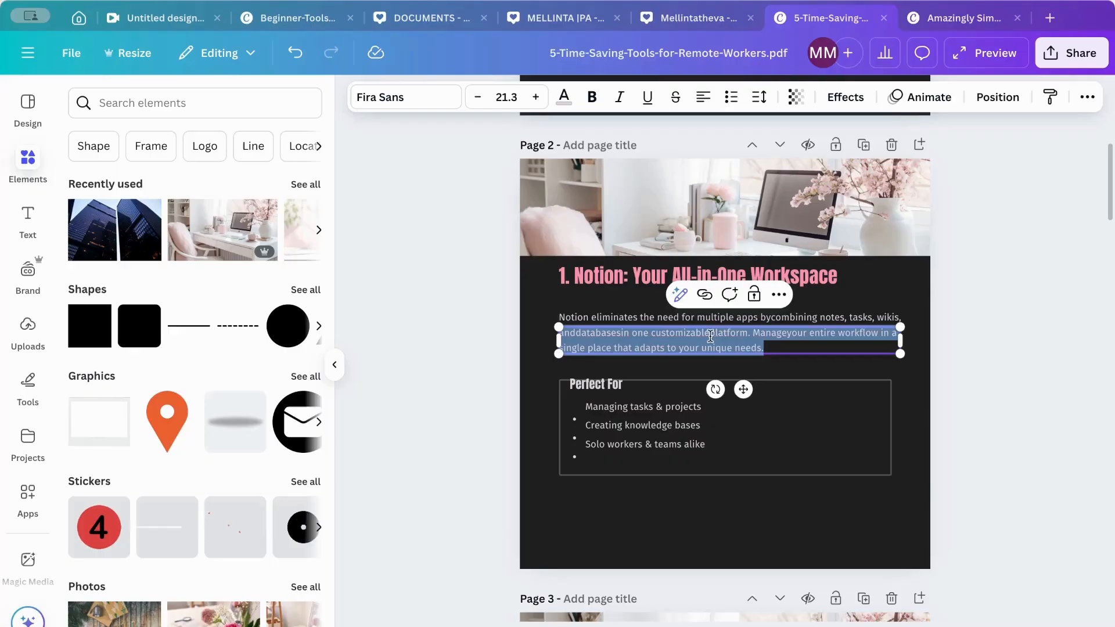
{"action": "left_click", "coordinate": [711, 333]}
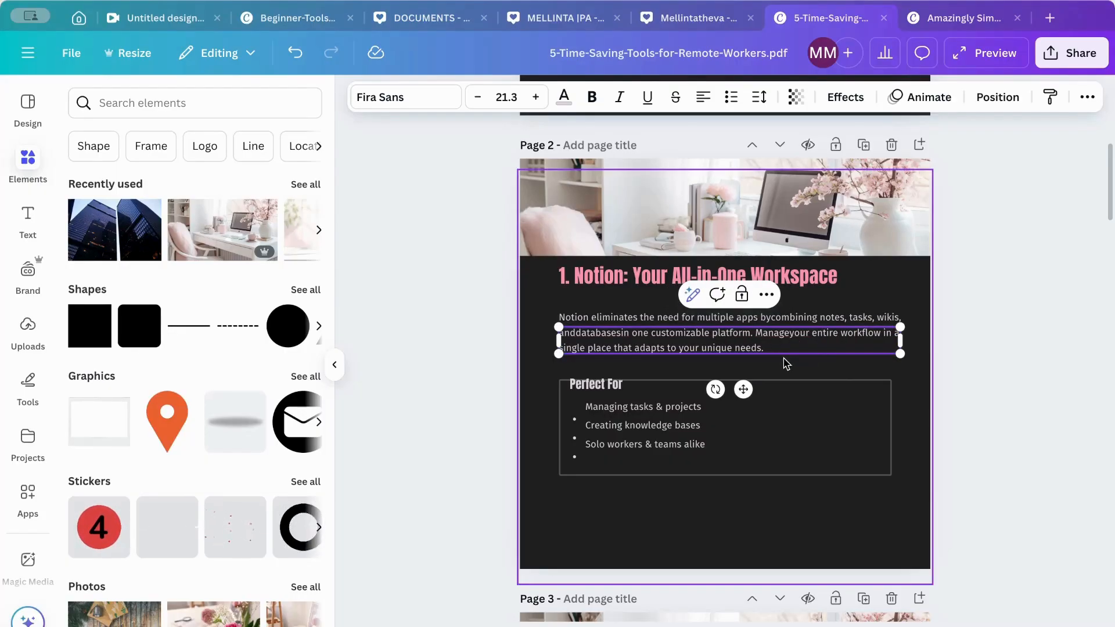
{"action": "left_click", "coordinate": [923, 382]}
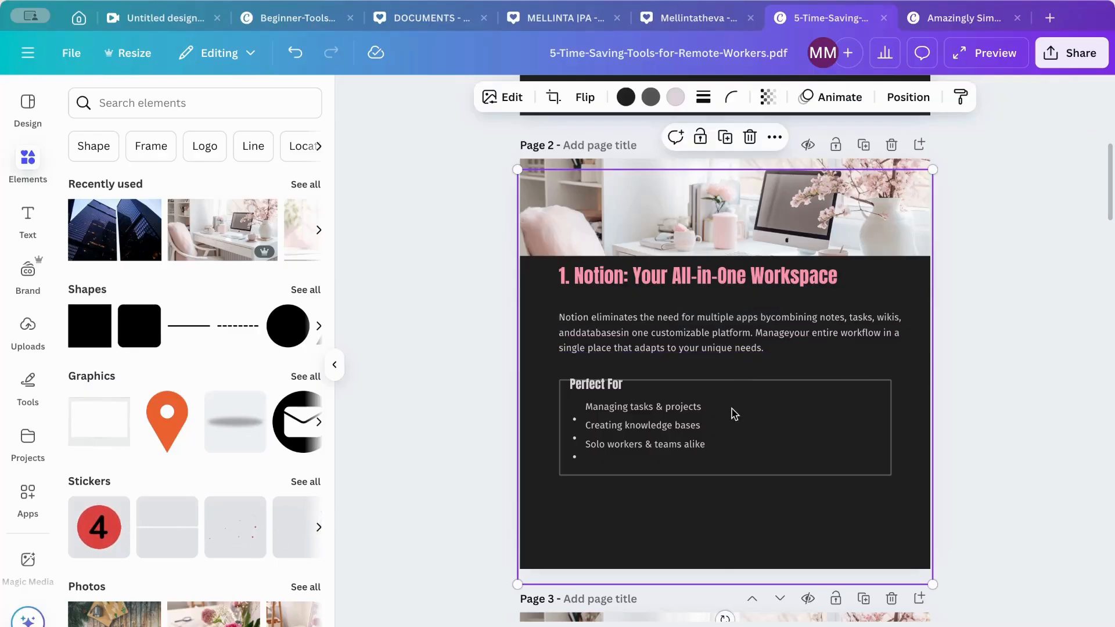
- Align page 2's three list lines with their bullet dots and move the "Perfect For" heading fully inside the box
{"action": "scroll", "coordinate": [735, 413], "scroll_direction": "down", "scroll_amount": 3}
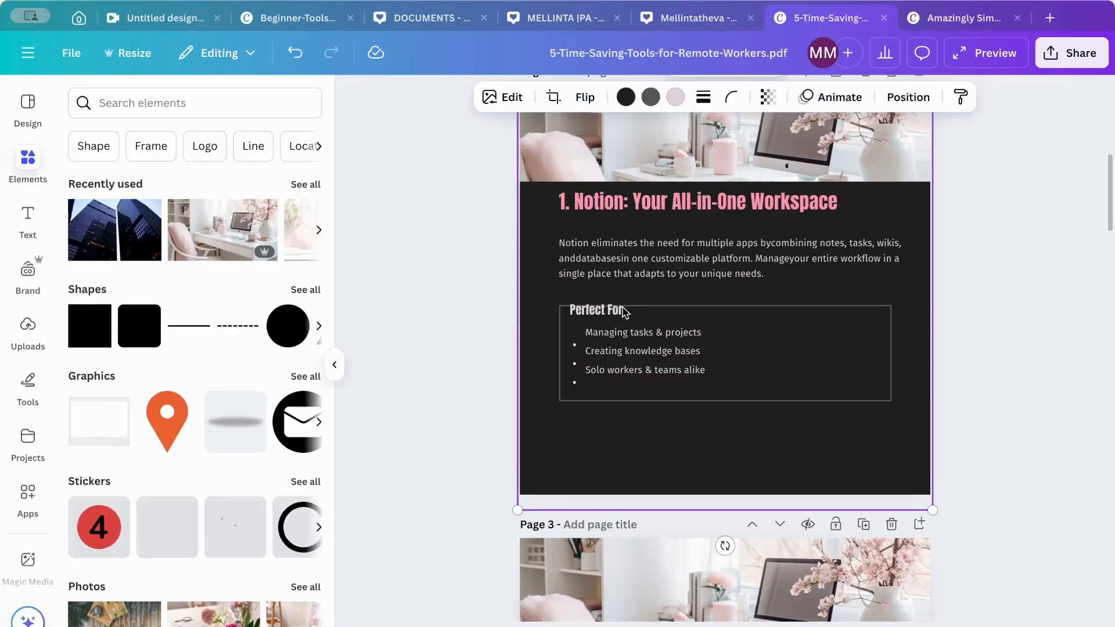
{"action": "left_click", "coordinate": [650, 350]}
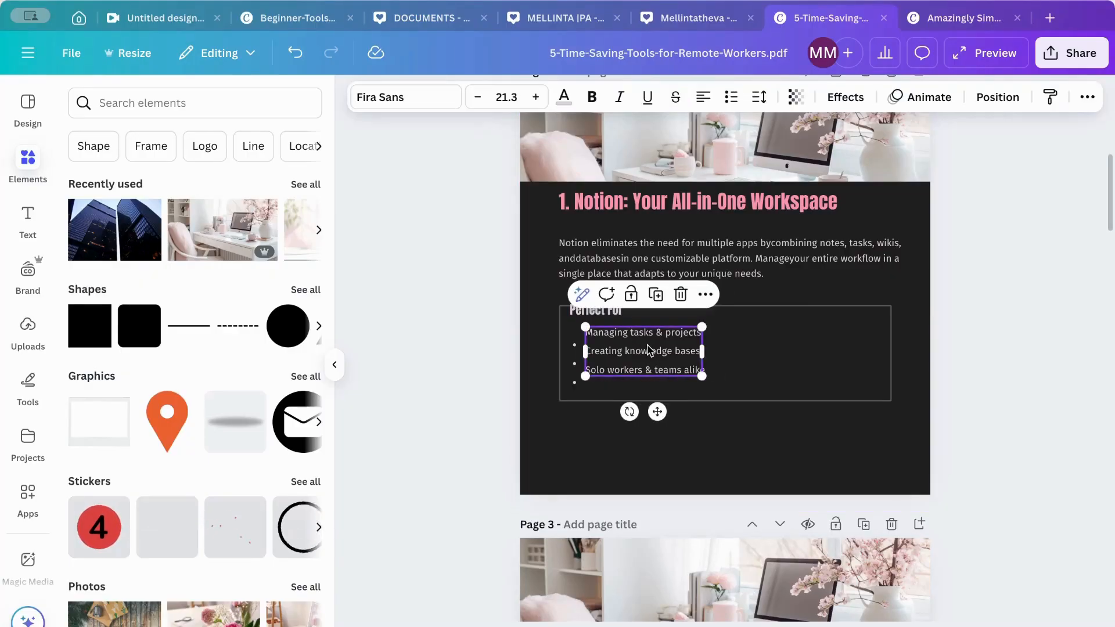
{"action": "left_click_drag", "start_coordinate": [650, 351], "coordinate": [648, 360]}
{"action": "left_click", "coordinate": [711, 363]}
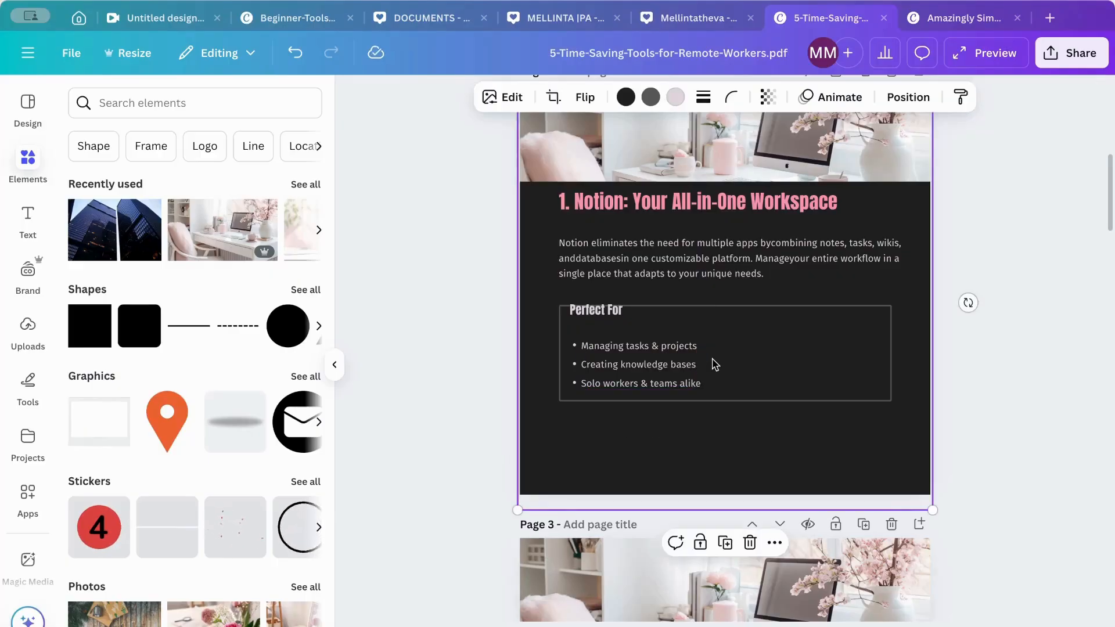
{"action": "left_click", "coordinate": [607, 314]}
{"action": "left_click_drag", "start_coordinate": [607, 314], "coordinate": [613, 319]}
{"action": "left_click", "coordinate": [827, 297]}
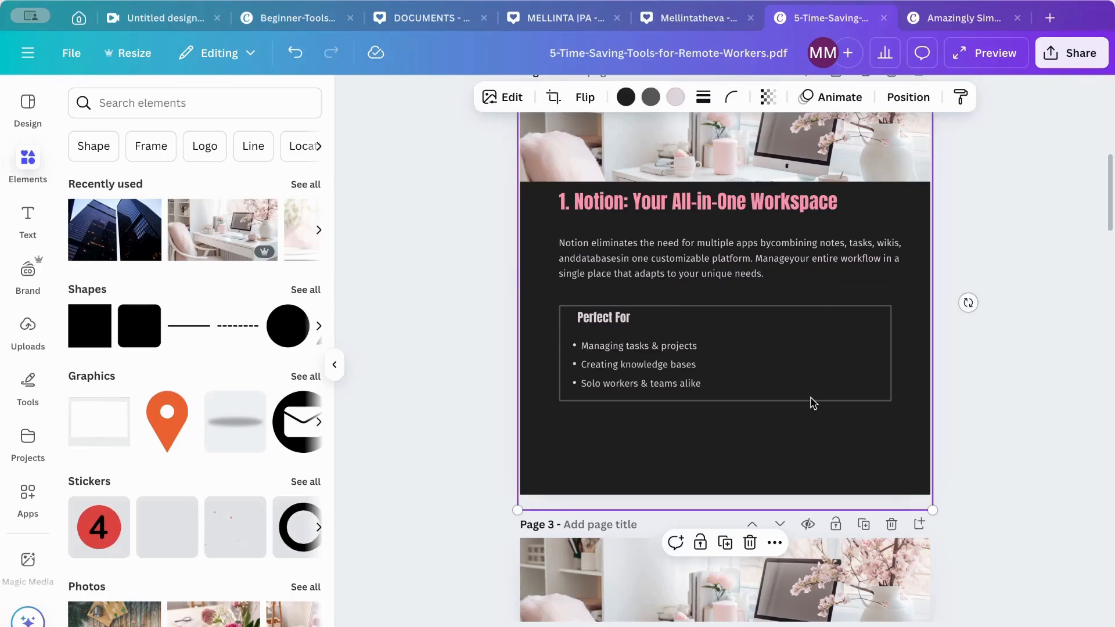
- Open the design's download settings and review the available file types, keeping PNG
{"action": "scroll", "coordinate": [813, 403], "scroll_direction": "down", "scroll_amount": 12}
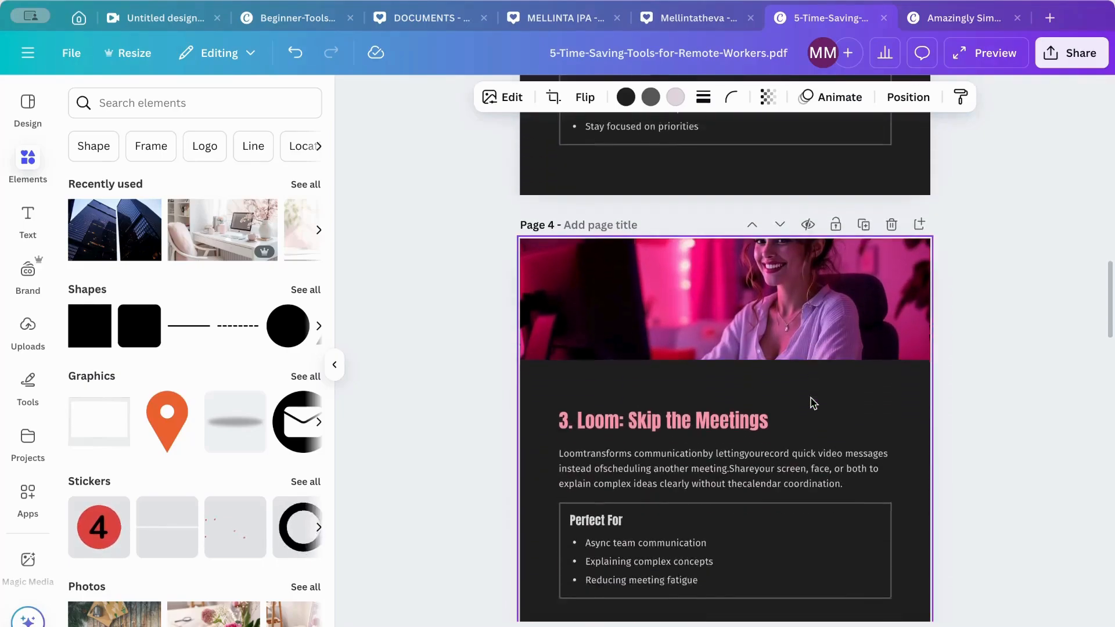
{"action": "scroll", "coordinate": [813, 403], "scroll_direction": "down", "scroll_amount": 20}
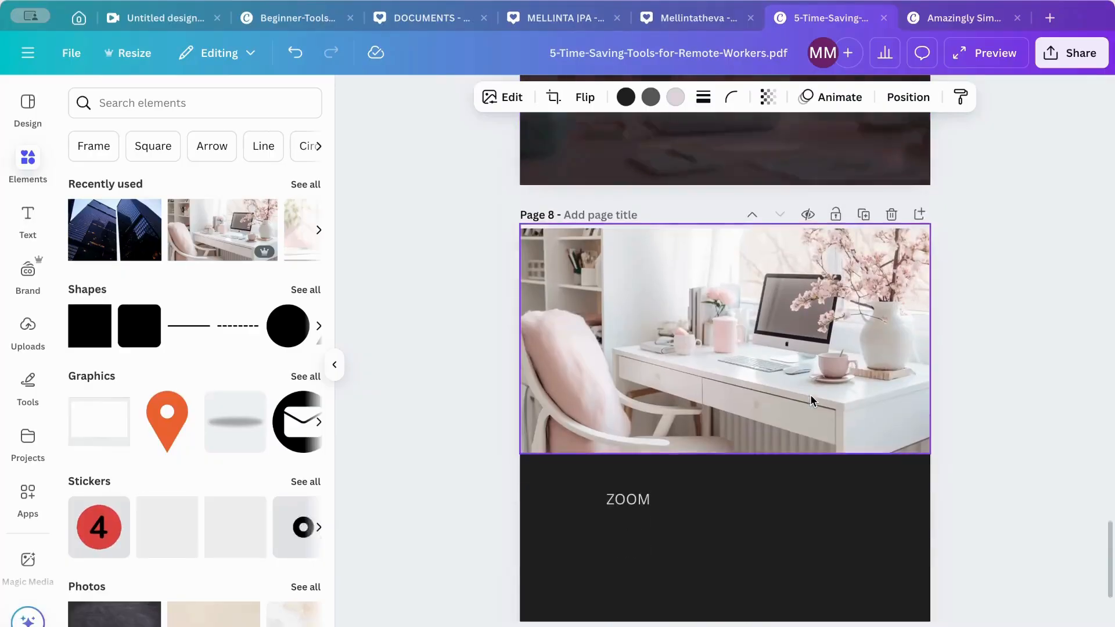
{"action": "scroll", "coordinate": [812, 400], "scroll_direction": "down", "scroll_amount": 2}
{"action": "scroll", "coordinate": [813, 395], "scroll_direction": "up", "scroll_amount": 10}
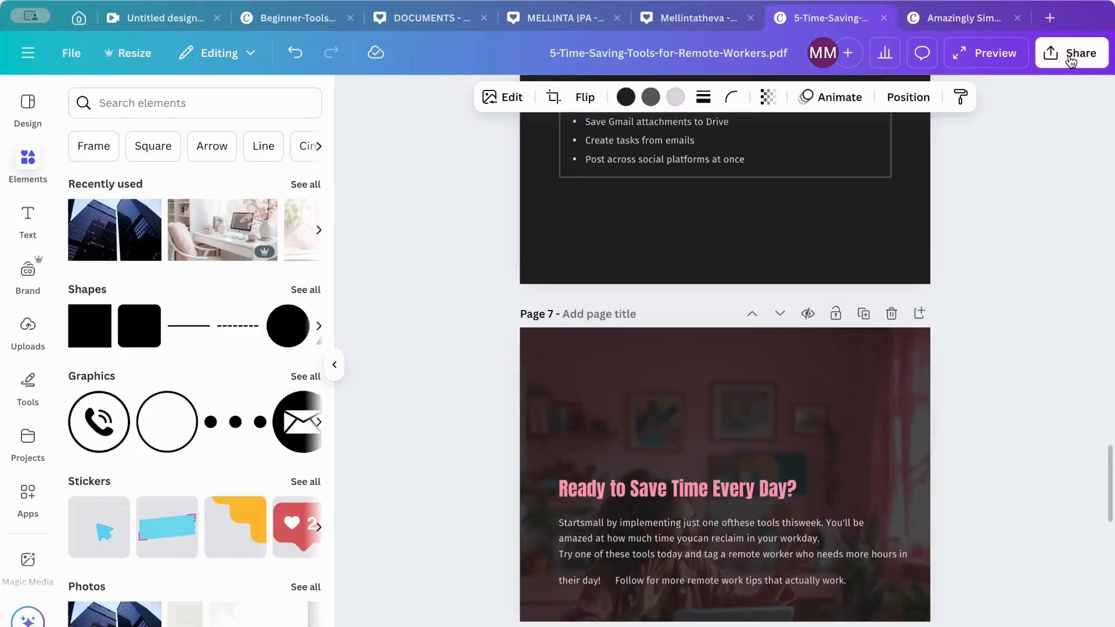
{"action": "left_click", "coordinate": [1071, 60]}
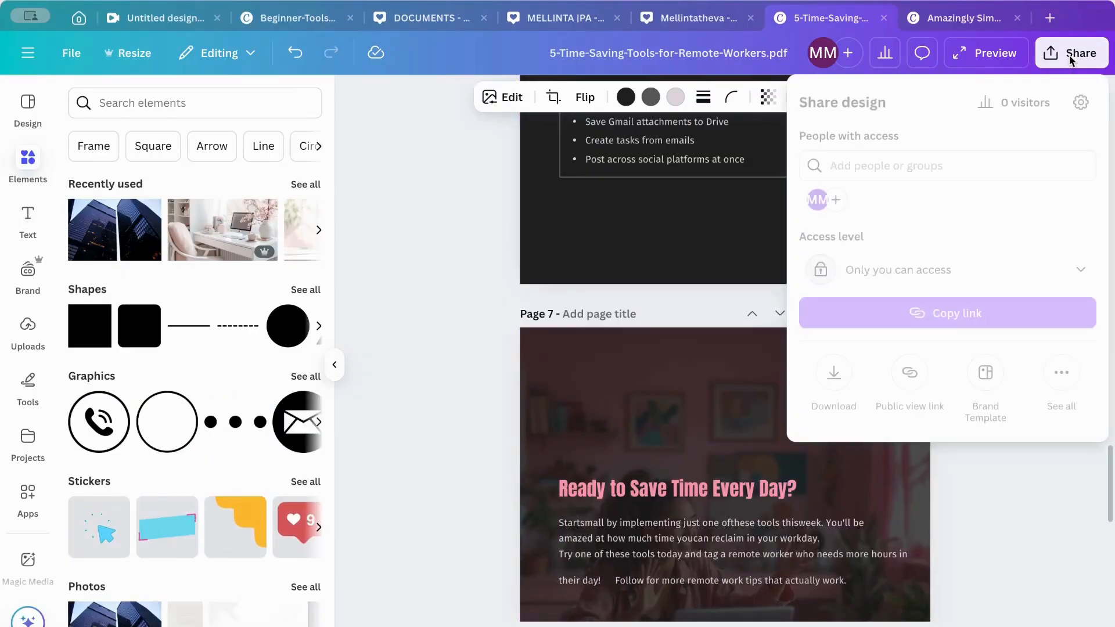
{"action": "left_click", "coordinate": [834, 372]}
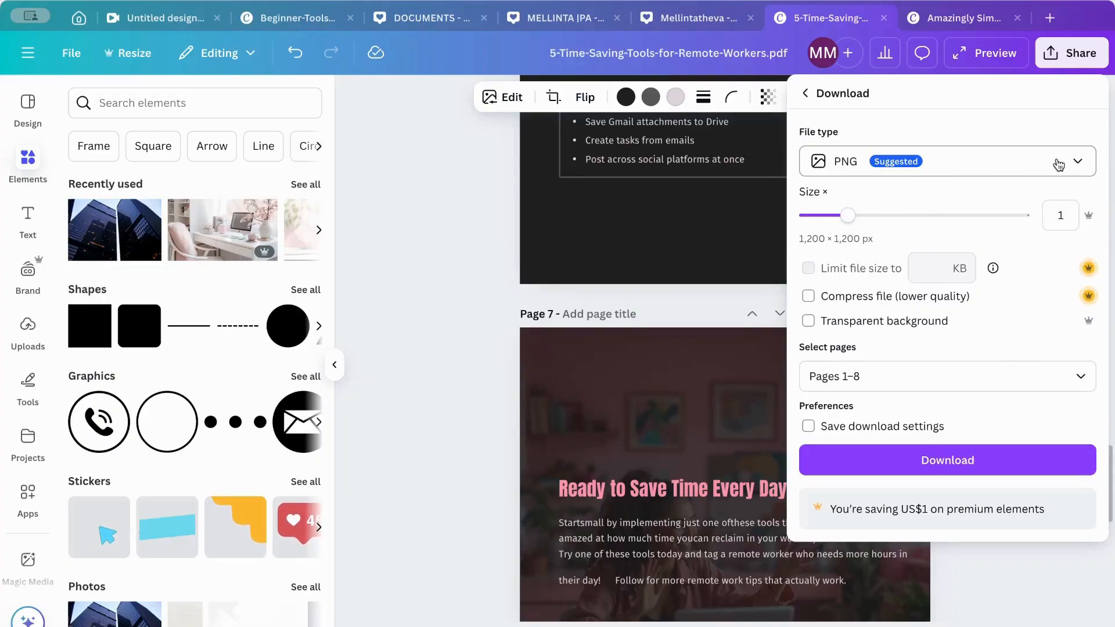
{"action": "left_click", "coordinate": [1079, 165]}
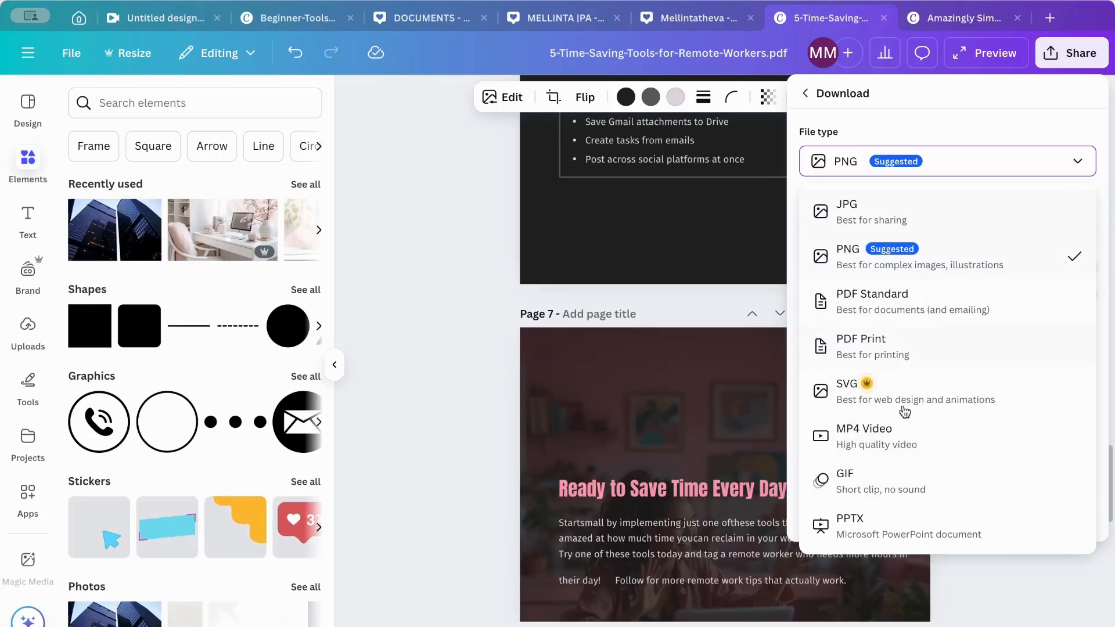
{"action": "left_click", "coordinate": [1082, 164]}
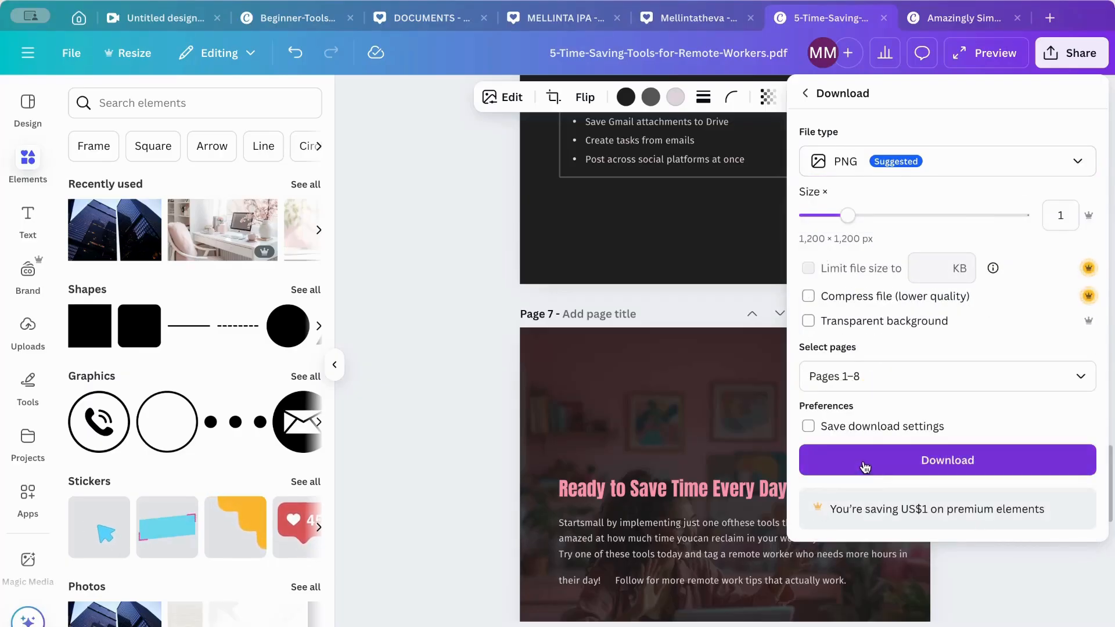
- Limit the PNG download to pages 5–8, then close the download settings without exporting
{"action": "left_click", "coordinate": [903, 369]}
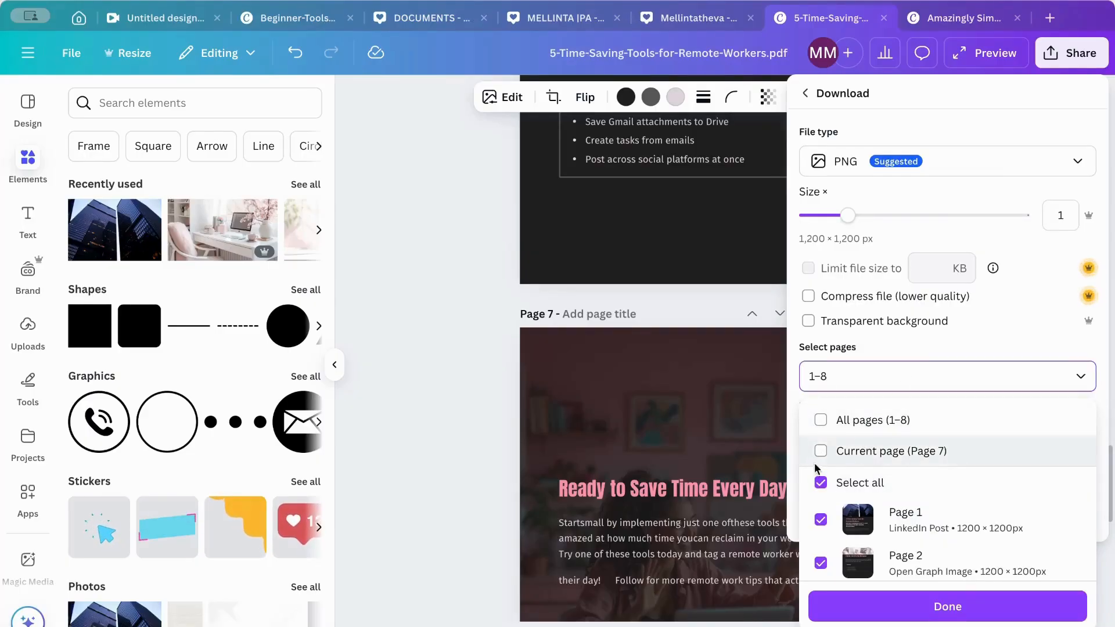
{"action": "left_click", "coordinate": [822, 422]}
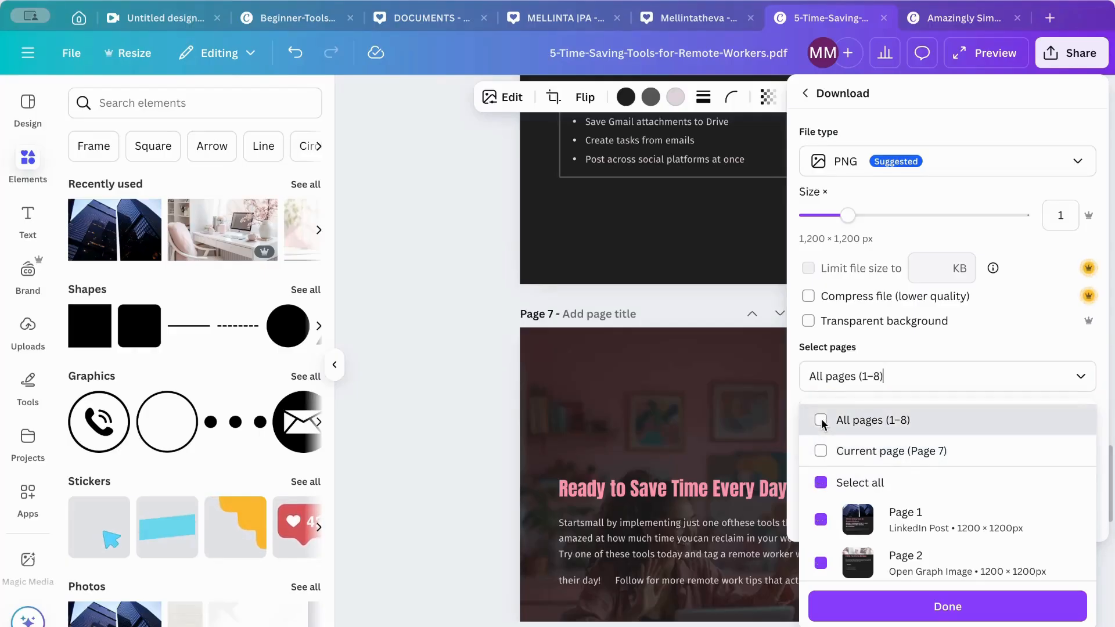
{"action": "scroll", "coordinate": [938, 527], "scroll_direction": "down", "scroll_amount": 5}
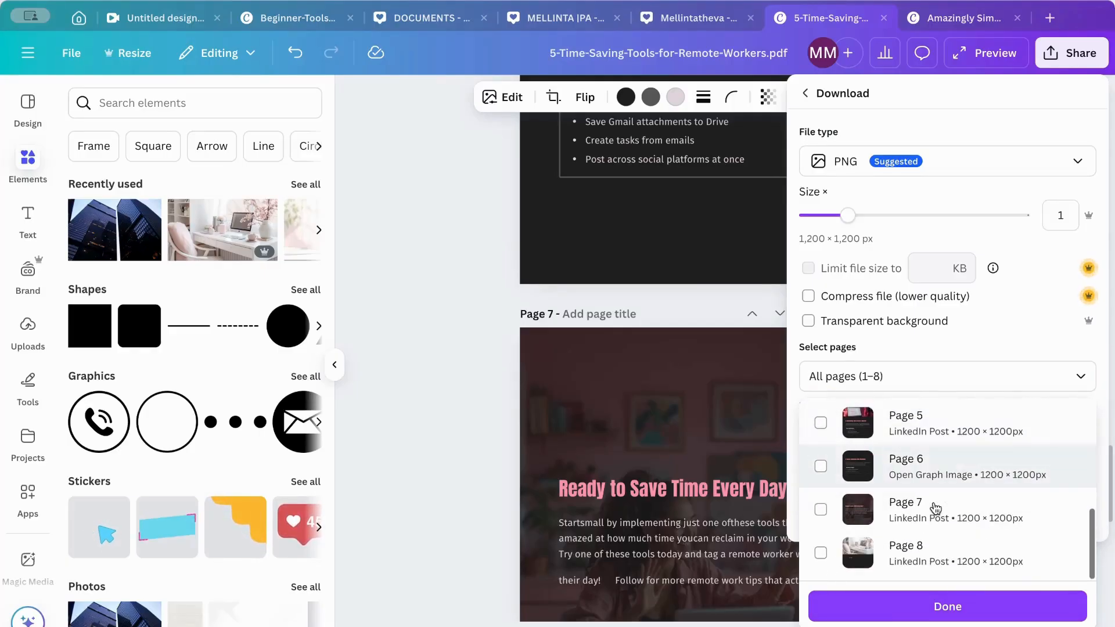
{"action": "left_click", "coordinate": [820, 550]}
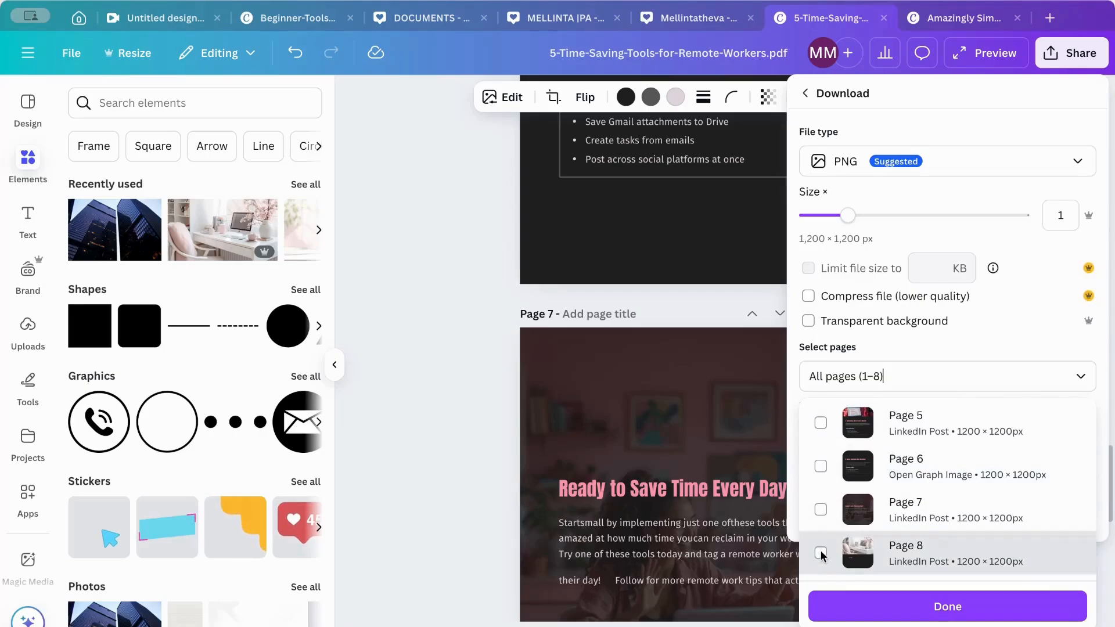
{"action": "left_click", "coordinate": [821, 509]}
{"action": "left_click", "coordinate": [826, 465]}
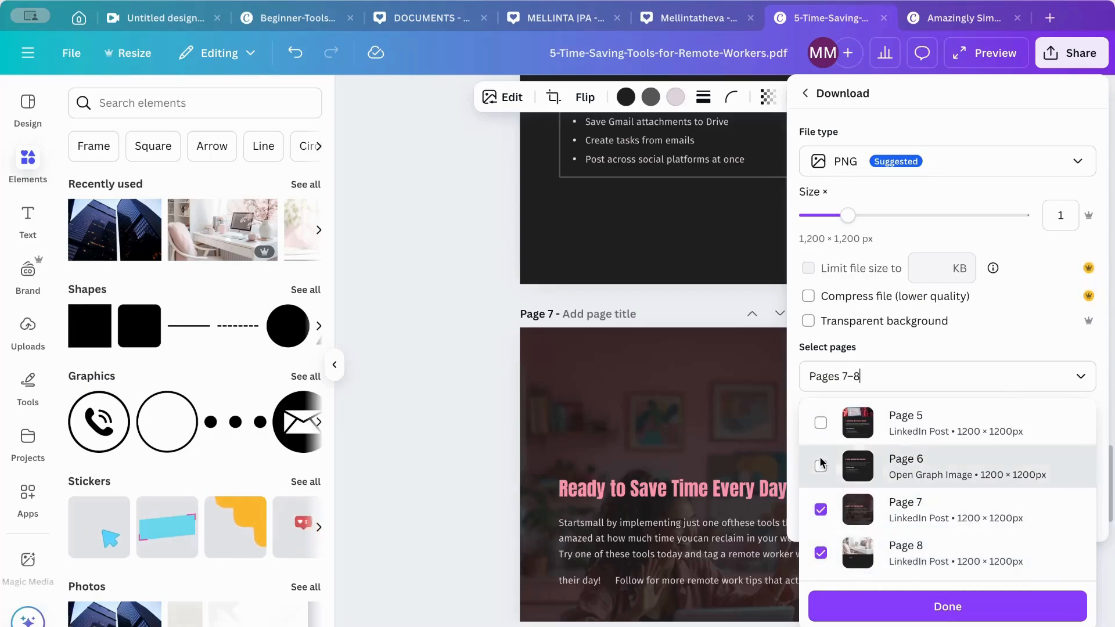
{"action": "left_click", "coordinate": [822, 423]}
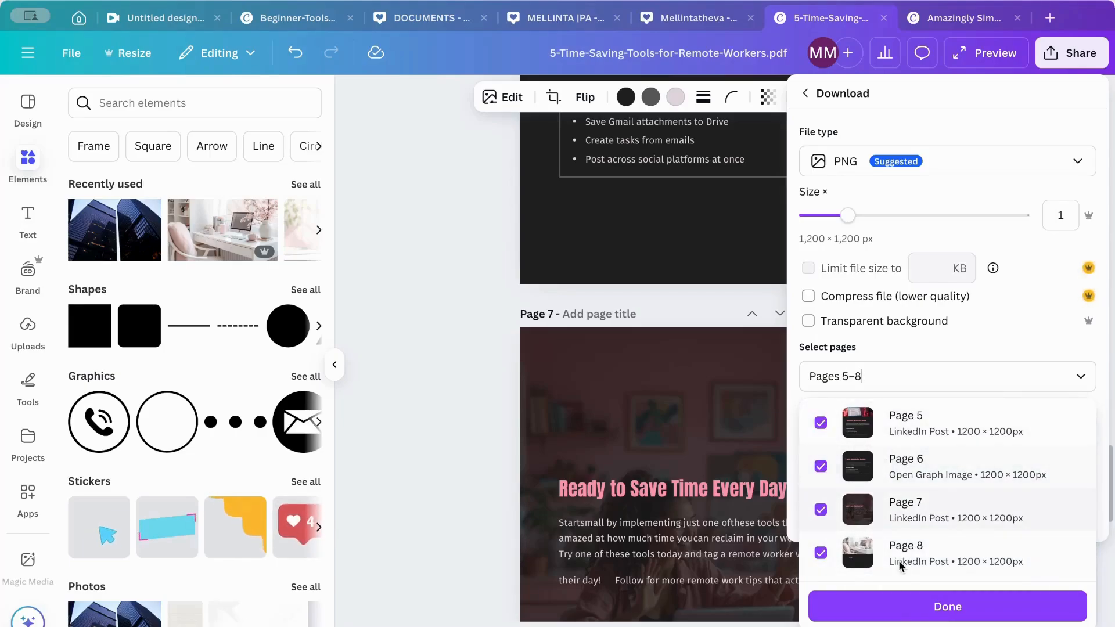
{"action": "left_click", "coordinate": [899, 614]}
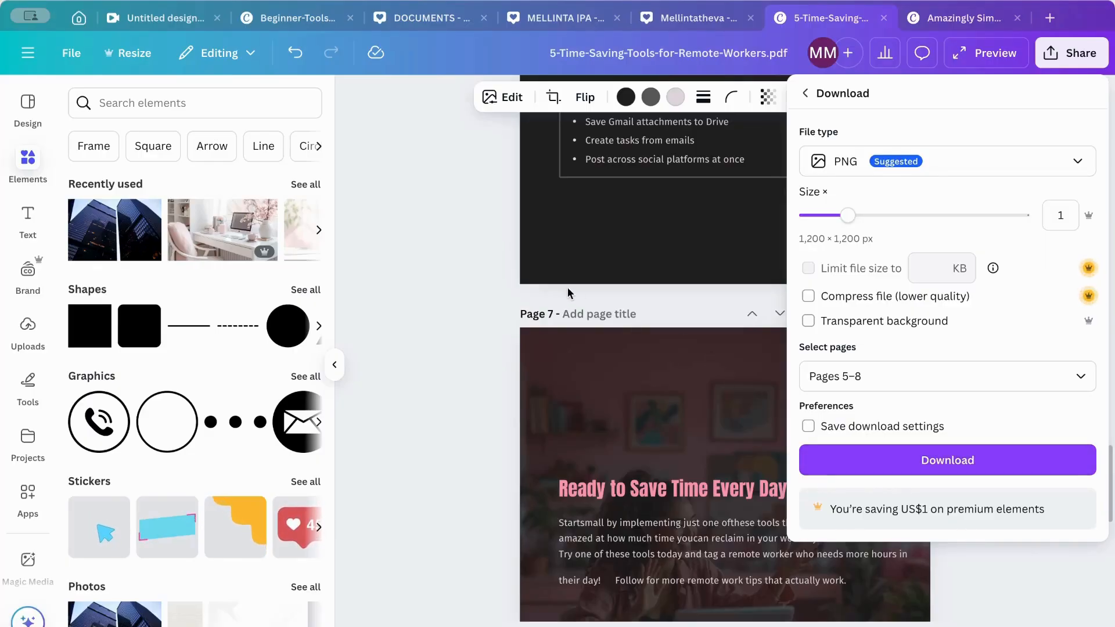
{"action": "key", "text": "Escape"}
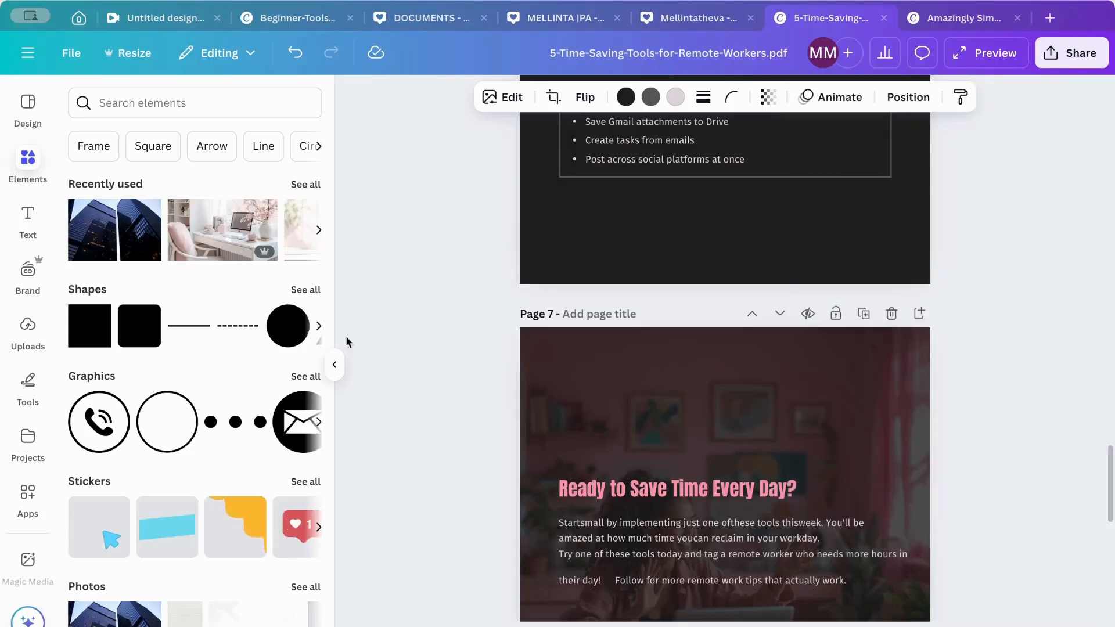
- Collapse the side panel and review the carousel's pages from page 1 to page 8
{"action": "left_click", "coordinate": [334, 365]}
{"action": "scroll", "coordinate": [569, 278], "scroll_direction": "up", "scroll_amount": 20}
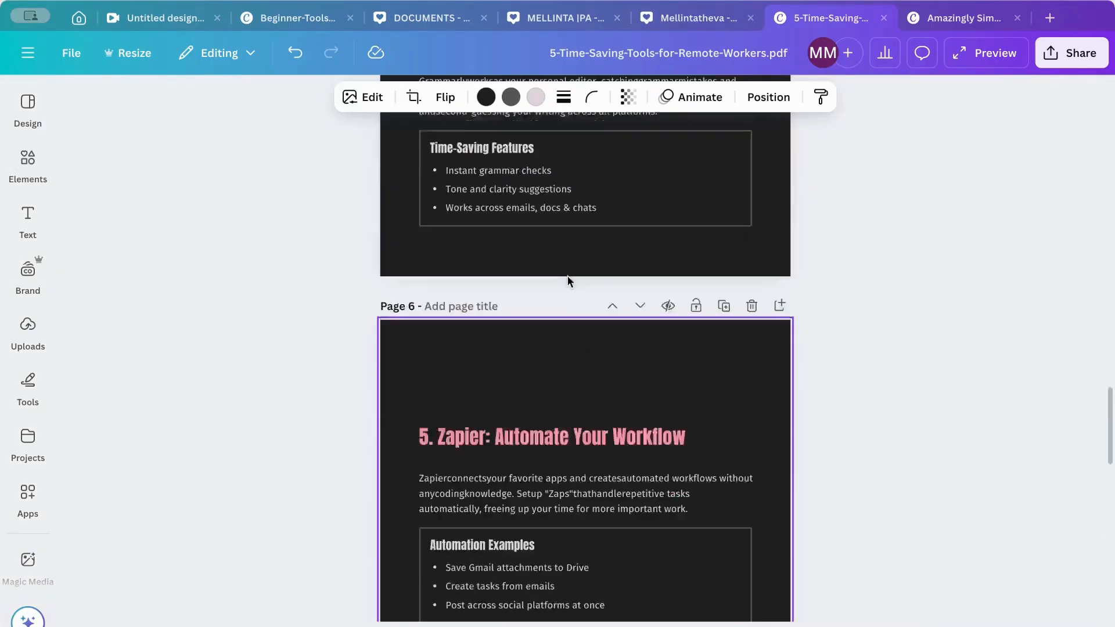
{"action": "scroll", "coordinate": [570, 282], "scroll_direction": "down", "scroll_amount": 10}
{"action": "scroll", "coordinate": [569, 282], "scroll_direction": "down", "scroll_amount": 20}
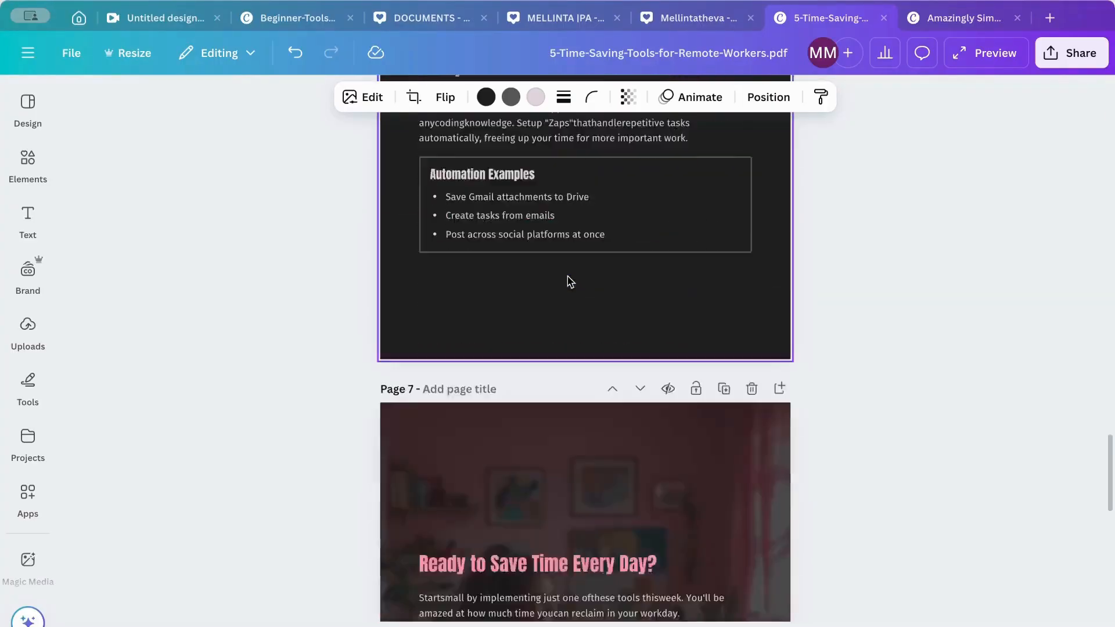
{"action": "scroll", "coordinate": [569, 281], "scroll_direction": "up", "scroll_amount": 20}
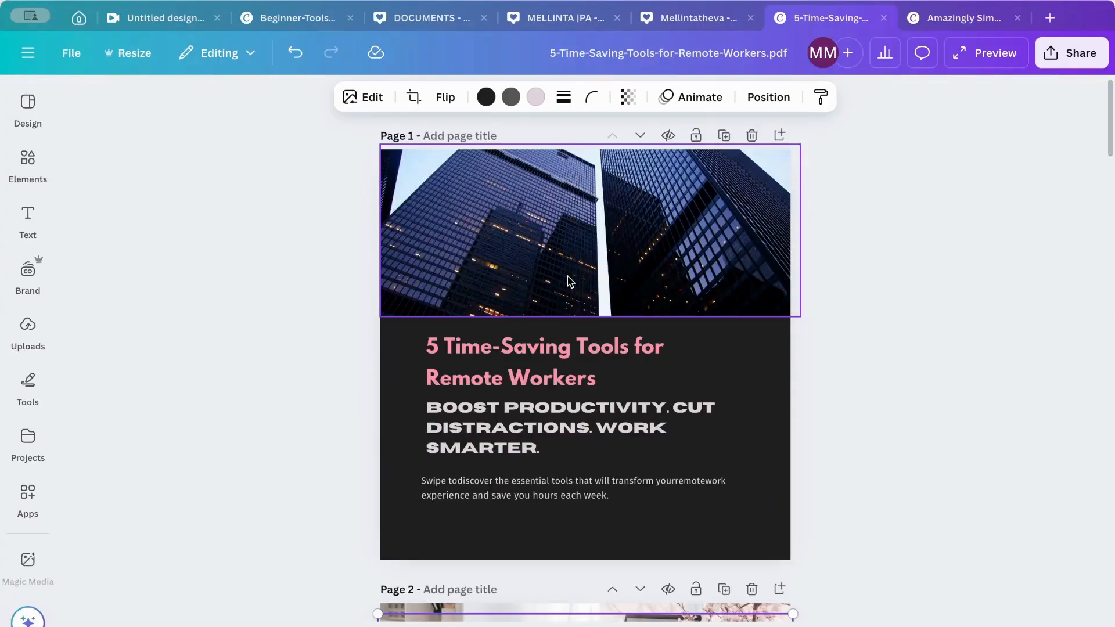
{"action": "scroll", "coordinate": [569, 281], "scroll_direction": "down", "scroll_amount": 20}
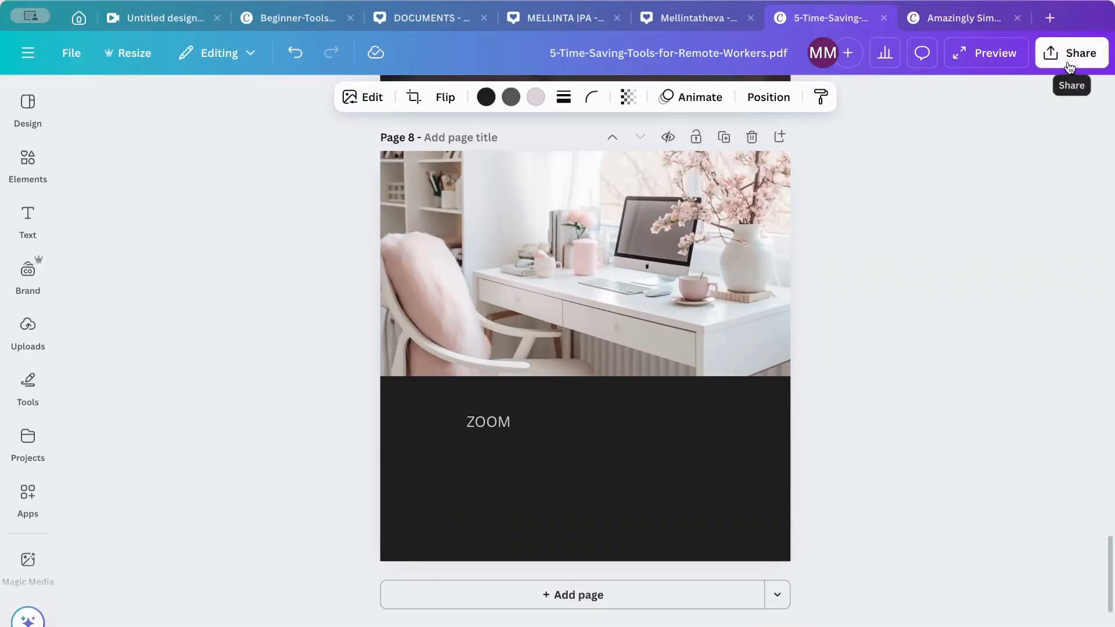
{"action": "scroll", "coordinate": [480, 389], "scroll_direction": "up", "scroll_amount": 12}
{"action": "scroll", "coordinate": [479, 389], "scroll_direction": "up", "scroll_amount": 15}
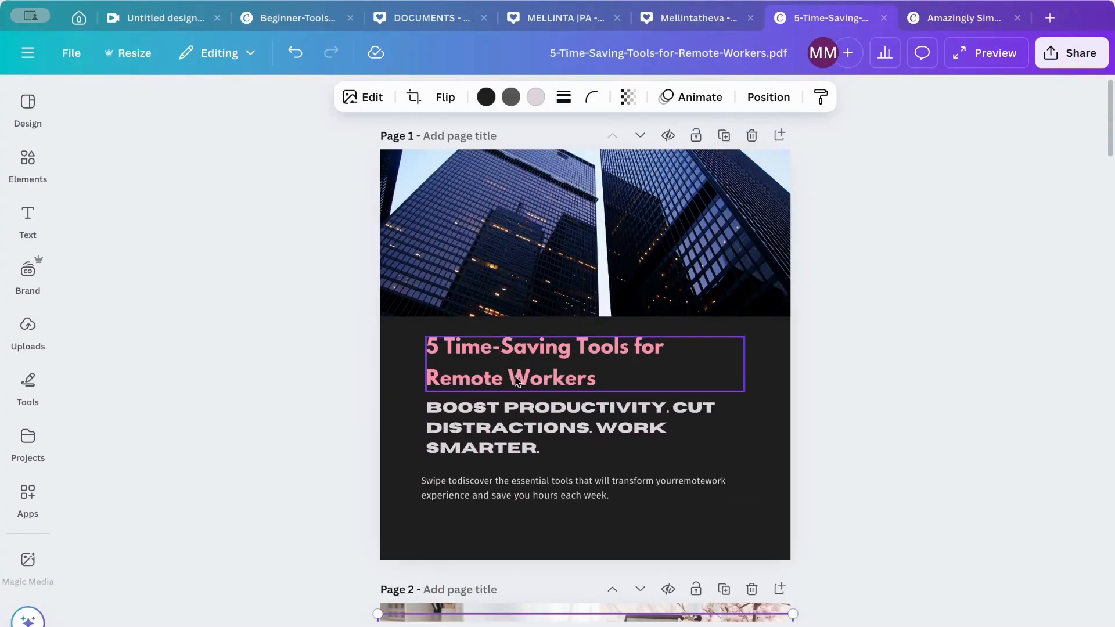
{"action": "scroll", "coordinate": [515, 375], "scroll_direction": "down", "scroll_amount": 20}
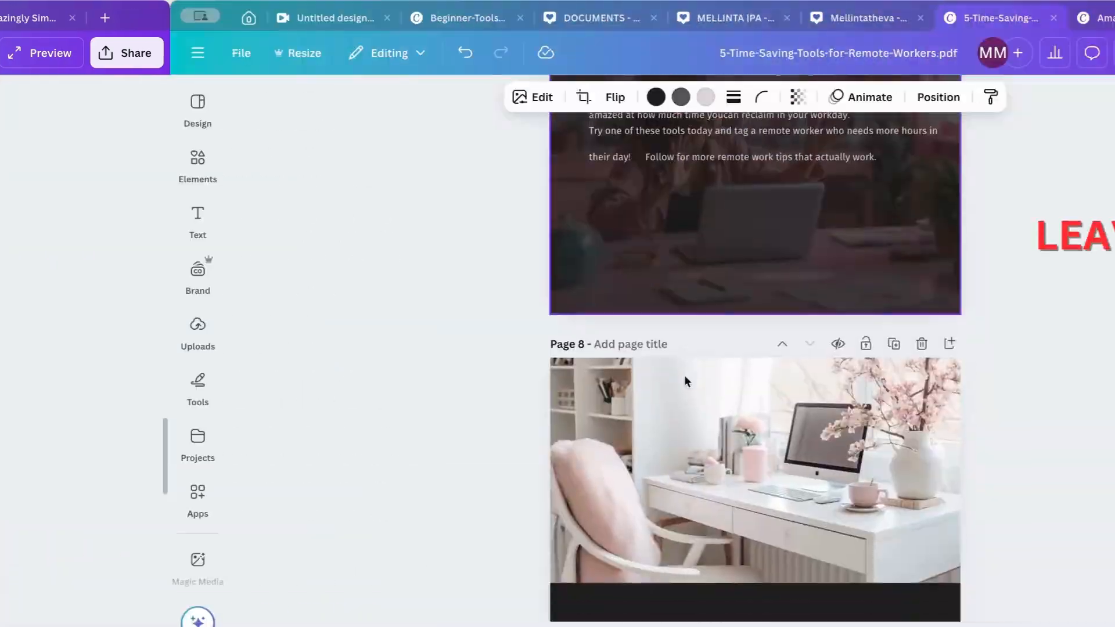
{"action": "scroll", "coordinate": [684, 375], "scroll_direction": "down", "scroll_amount": 4}
{"action": "scroll", "coordinate": [726, 329], "scroll_direction": "up", "scroll_amount": 4}
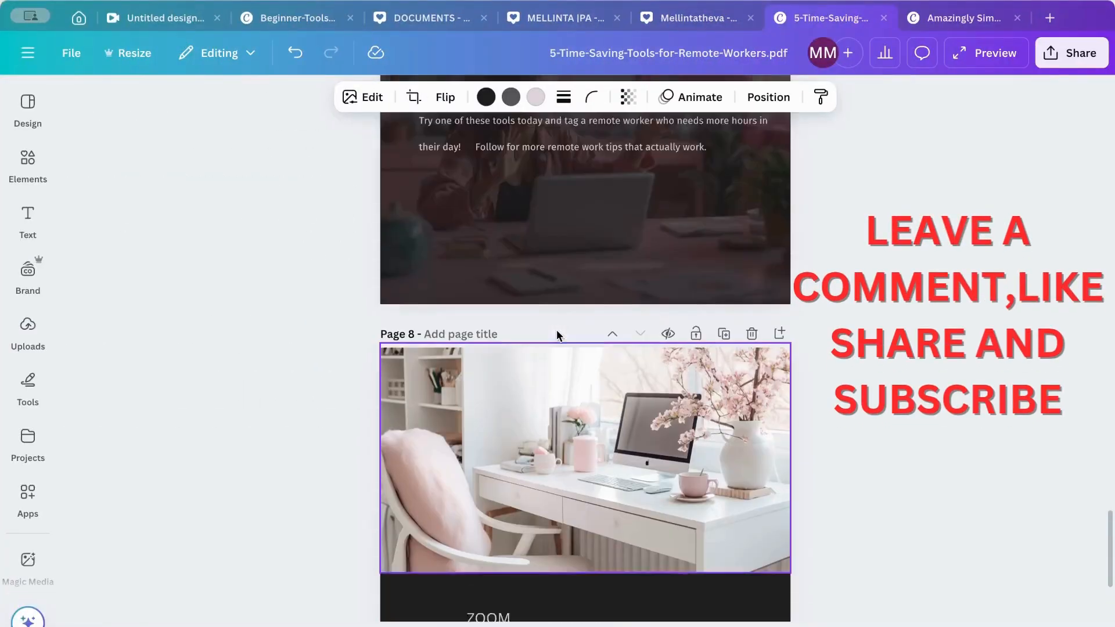
{"action": "scroll", "coordinate": [556, 332], "scroll_direction": "up", "scroll_amount": 20}
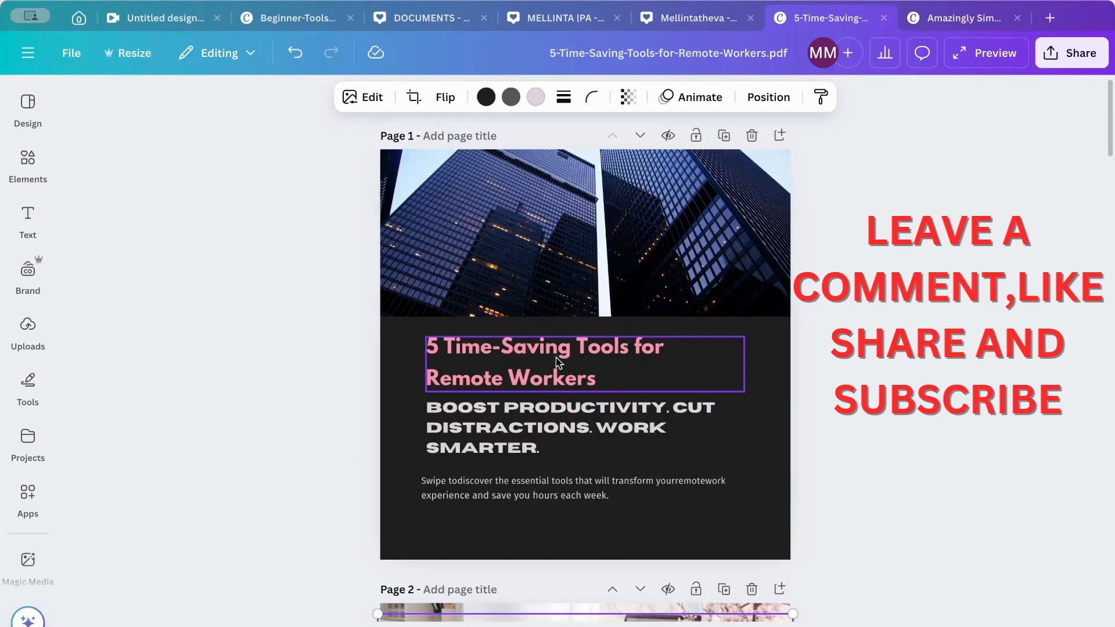
{"action": "scroll", "coordinate": [547, 370], "scroll_direction": "down", "scroll_amount": 20}
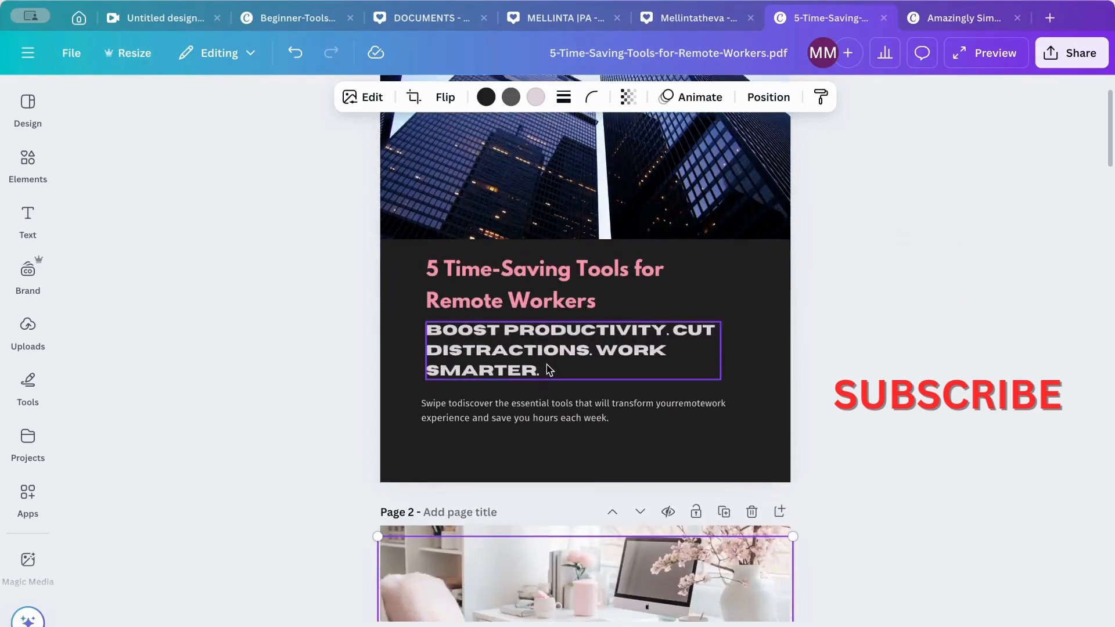